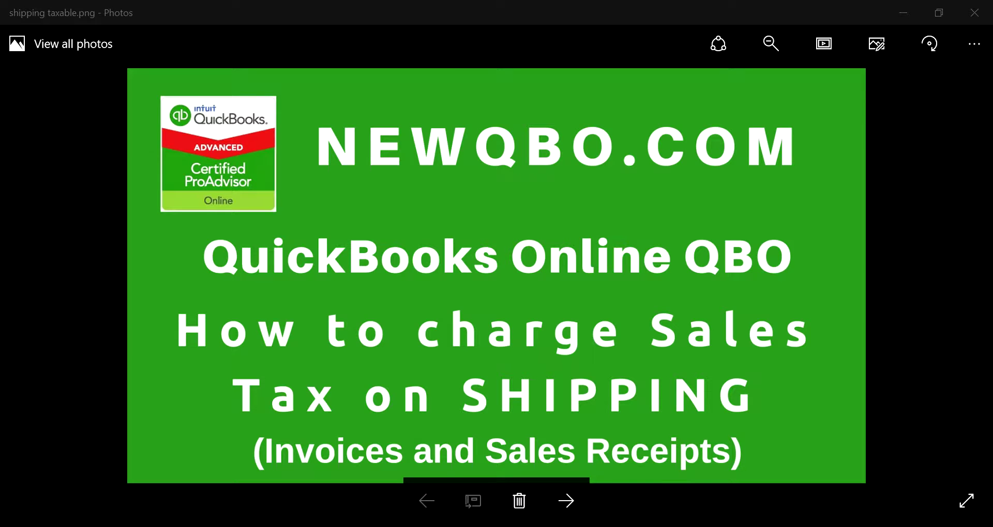
# Step: Switch to the browser and open the Test Drive page on newqbo.com, showing its table of demo companies by country
pyautogui.hotkey('alt', 'Tab')
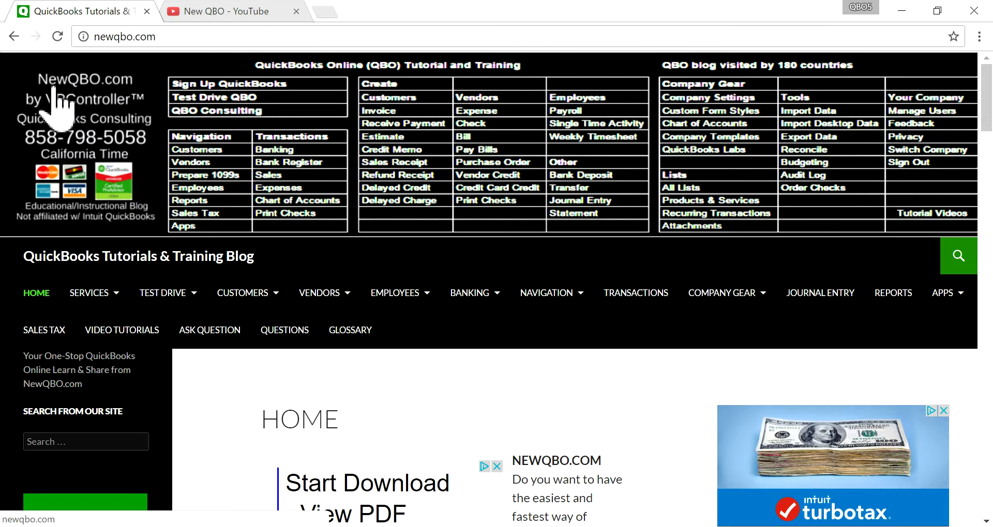
pyautogui.moveTo(177, 294)
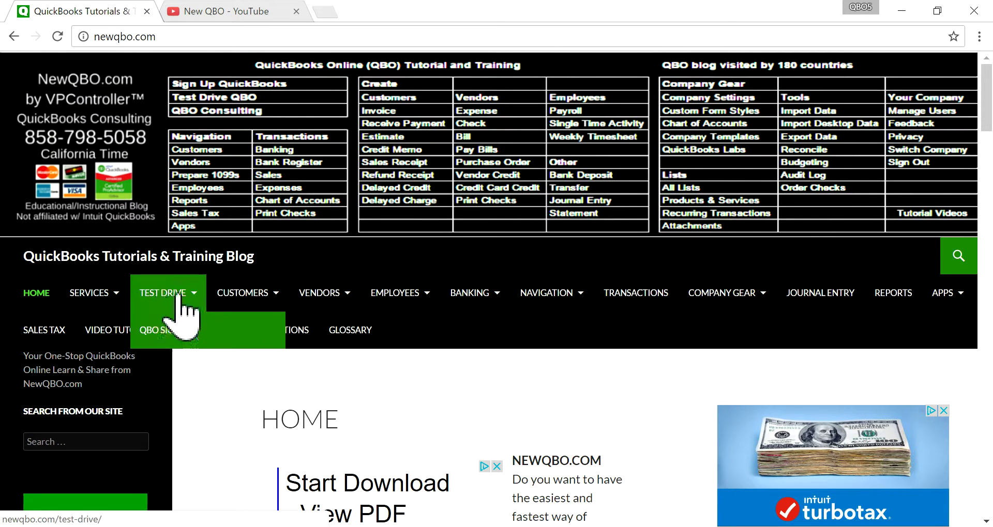
pyautogui.moveTo(63, 305)
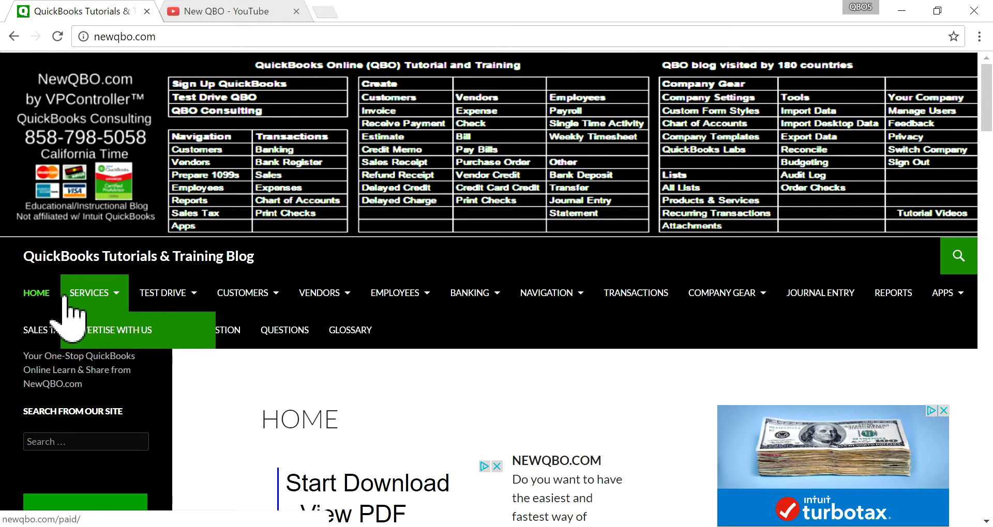
pyautogui.click(165, 302)
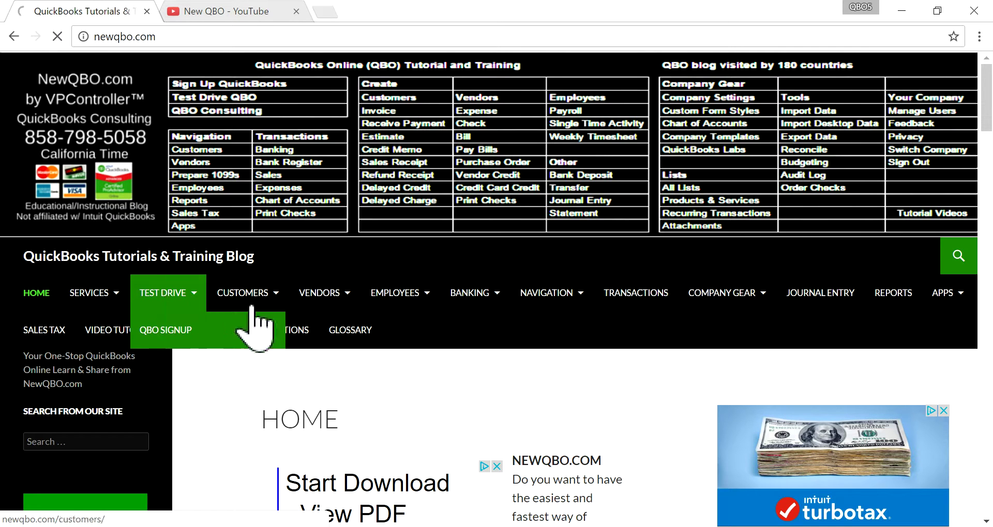
pyautogui.scroll(-3, 644, 433)
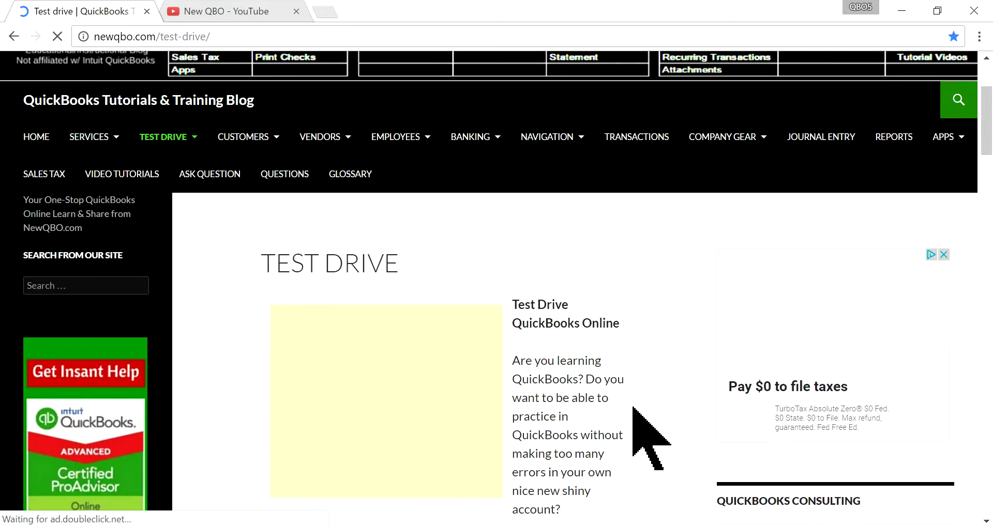
pyautogui.scroll(-15, 633, 408)
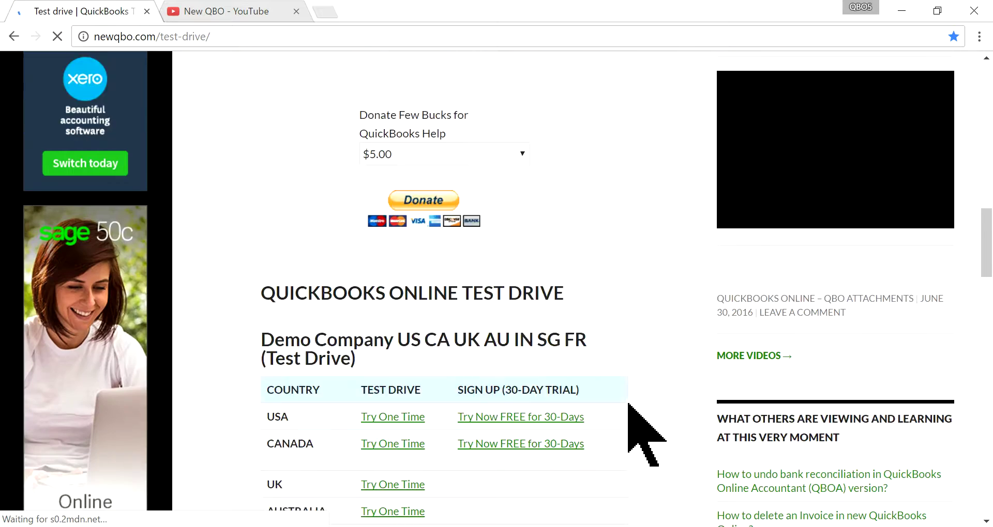
pyautogui.scroll(-2, 629, 404)
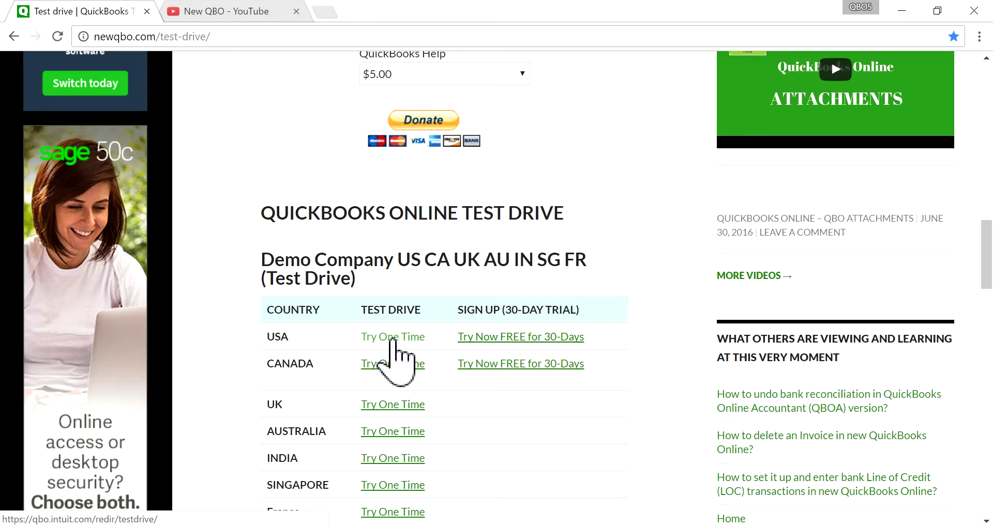
# Step: Launch the one-time test drive for the USA and pass the security verification by entering the displayed verification code
pyautogui.click(391, 337)
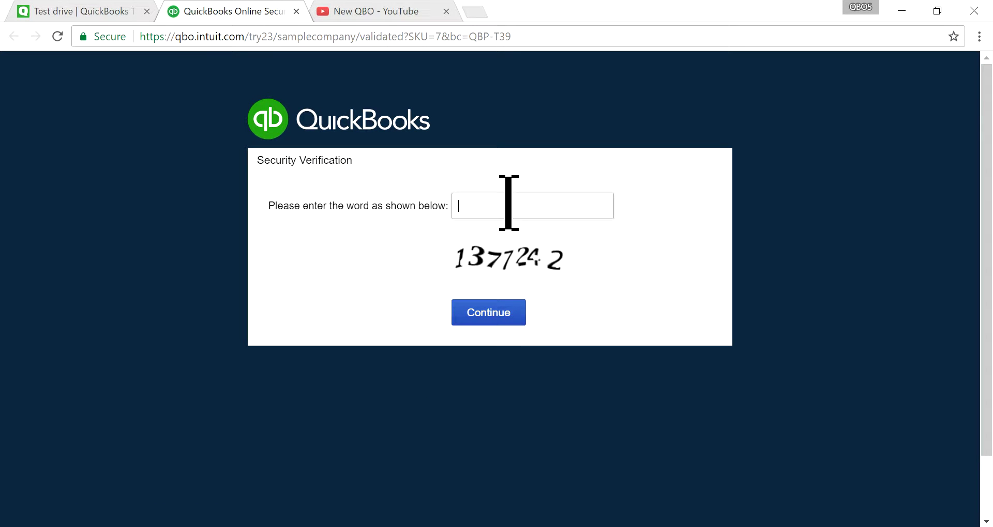
pyautogui.write('1377242')
pyautogui.click(495, 320)
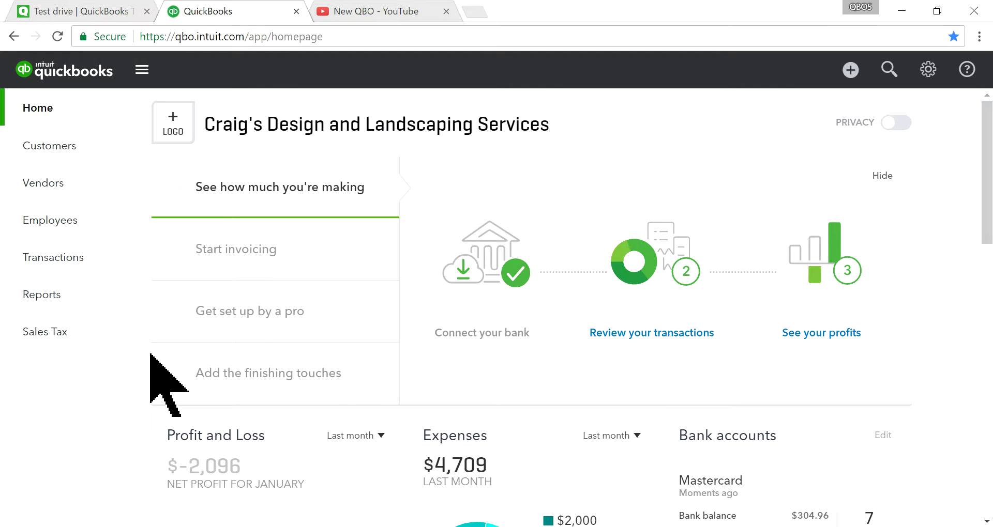
# Step: Add a single sales tax rate named NYC with agency Commissioner of Taxation and Fianance at 8.875%, and save it
pyautogui.click(45, 333)
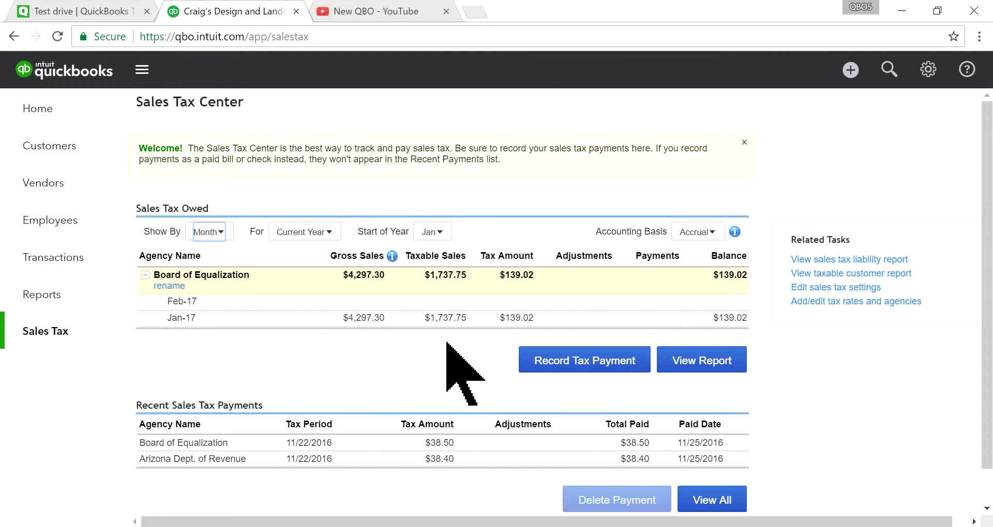
pyautogui.click(801, 304)
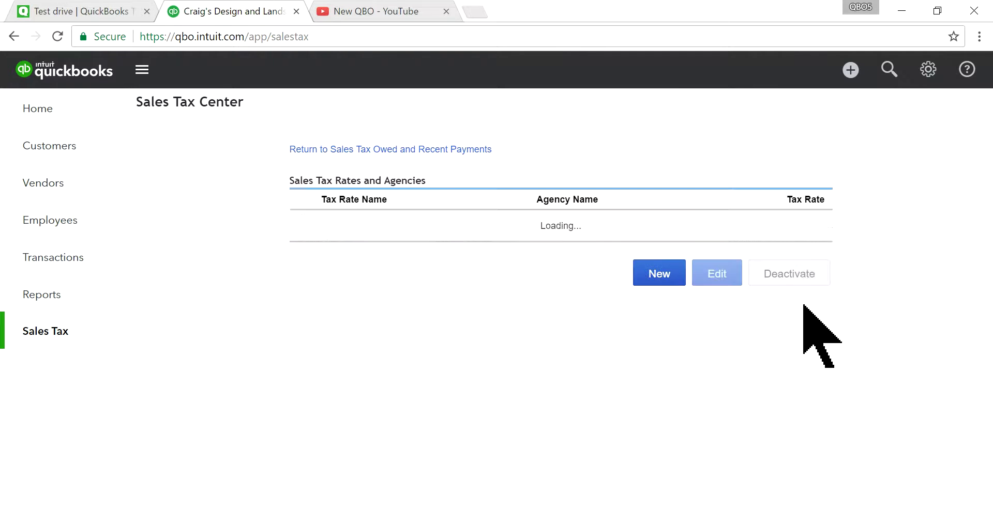
pyautogui.click(668, 346)
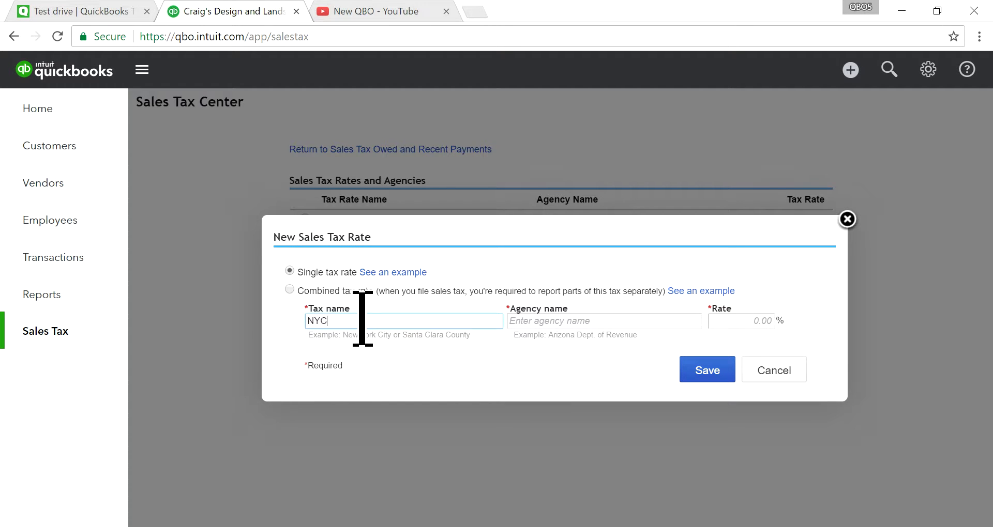
pyautogui.click(525, 321)
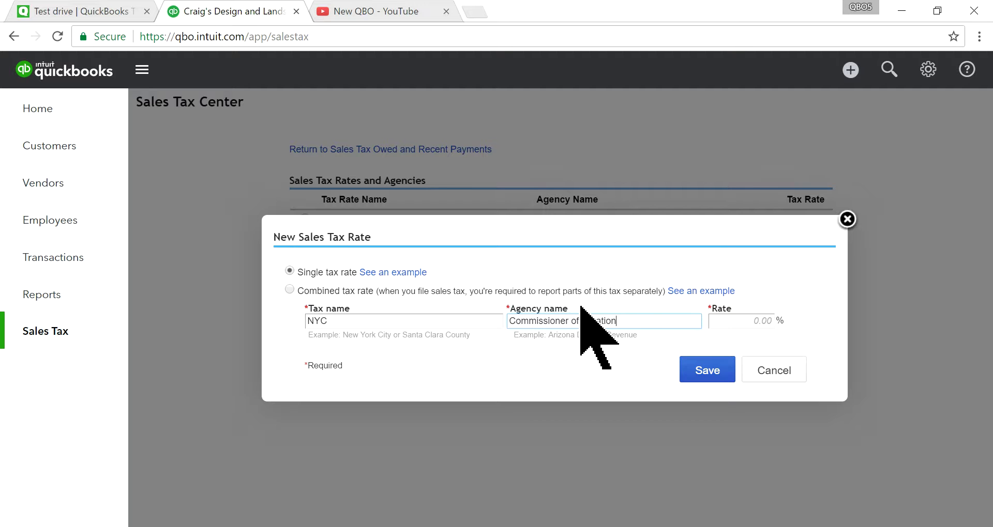
pyautogui.write('nd')
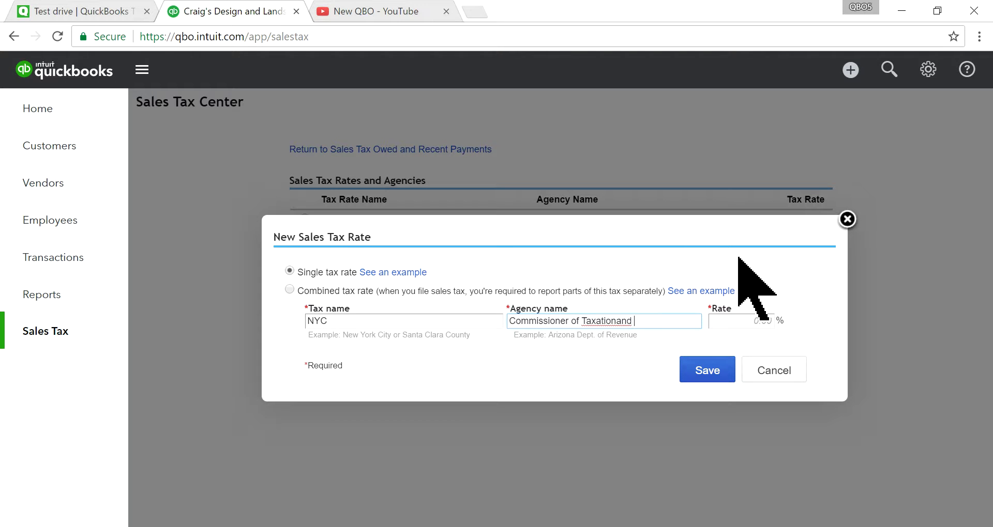
pyautogui.press('BackSpace')
pyautogui.press('BackSpace')
pyautogui.press('BackSpace')
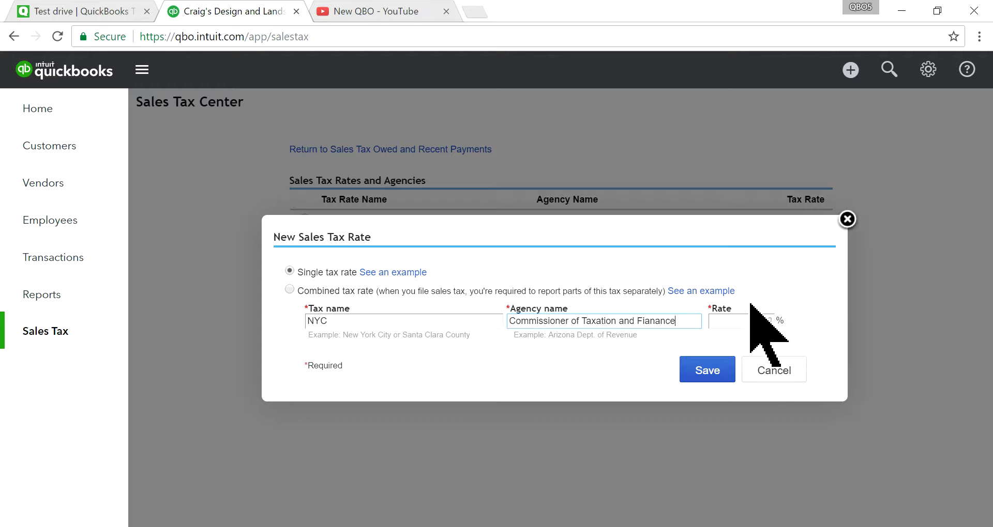
pyautogui.click(751, 322)
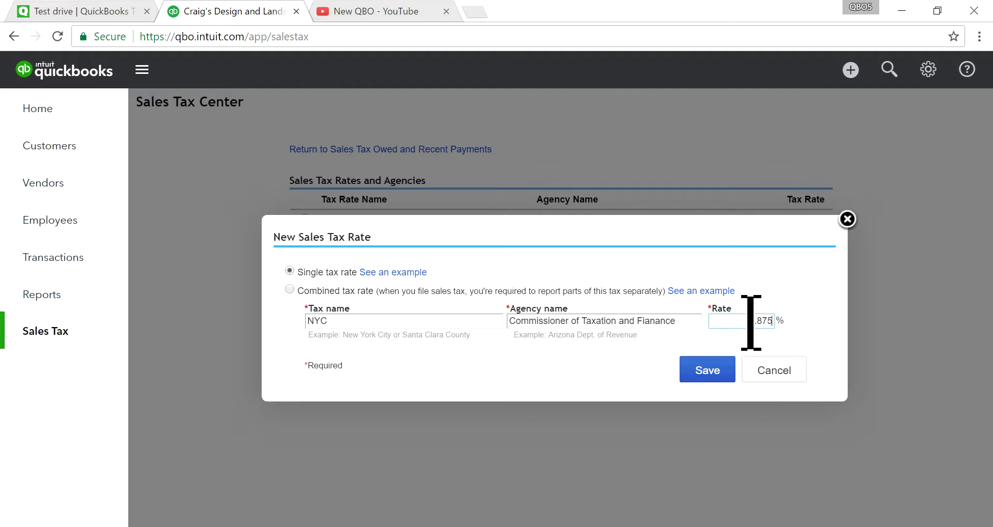
pyautogui.click(717, 378)
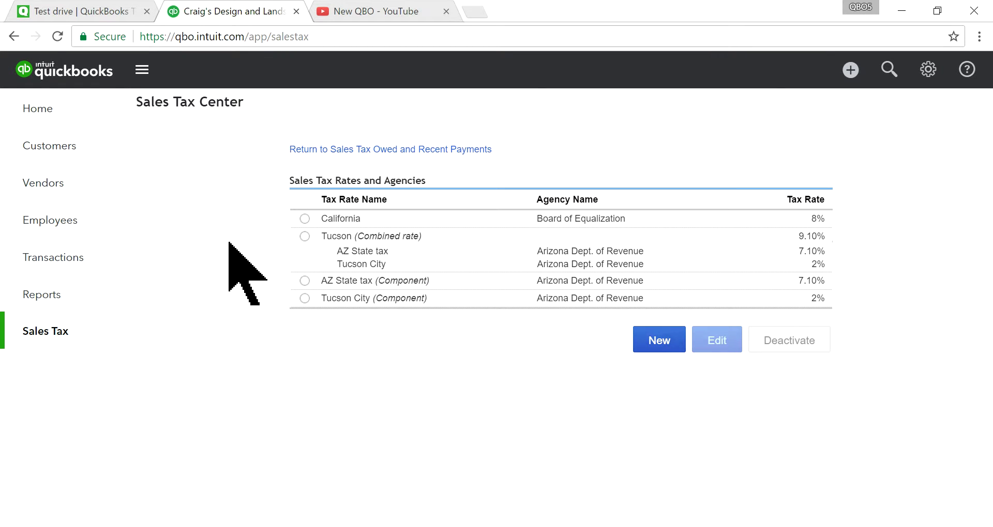
# Step: Reload the Sales Tax Center, reopen the list of tax rates and agencies, and select the NYC rate to check it
pyautogui.click(54, 41)
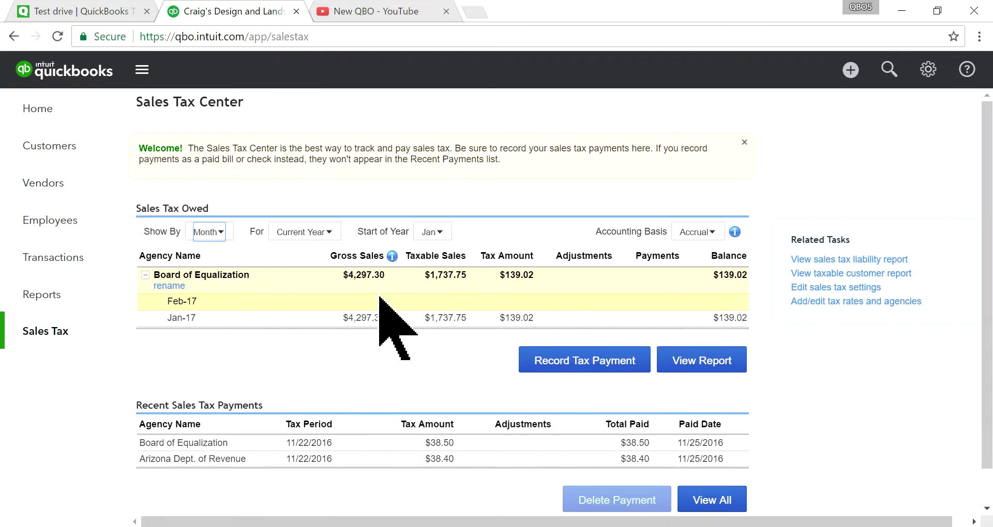
pyautogui.click(799, 303)
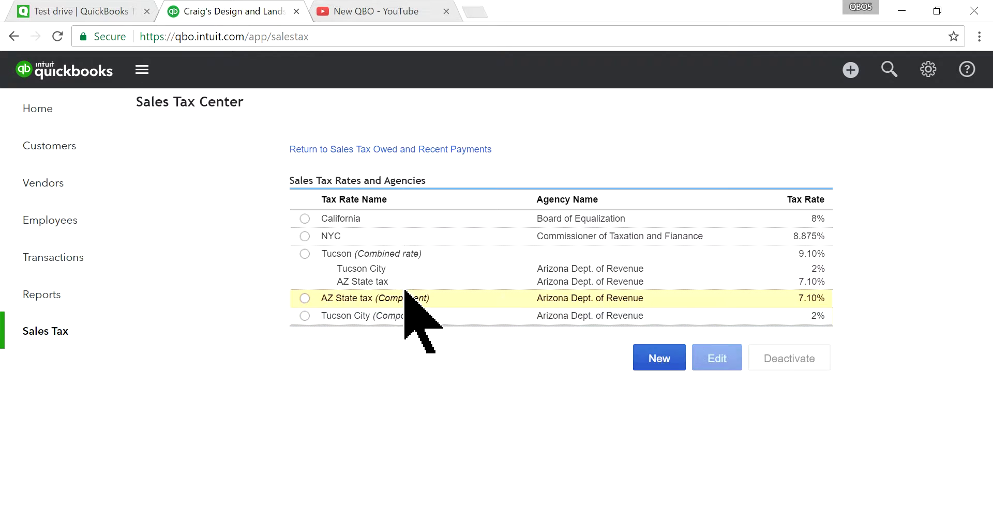
pyautogui.click(304, 237)
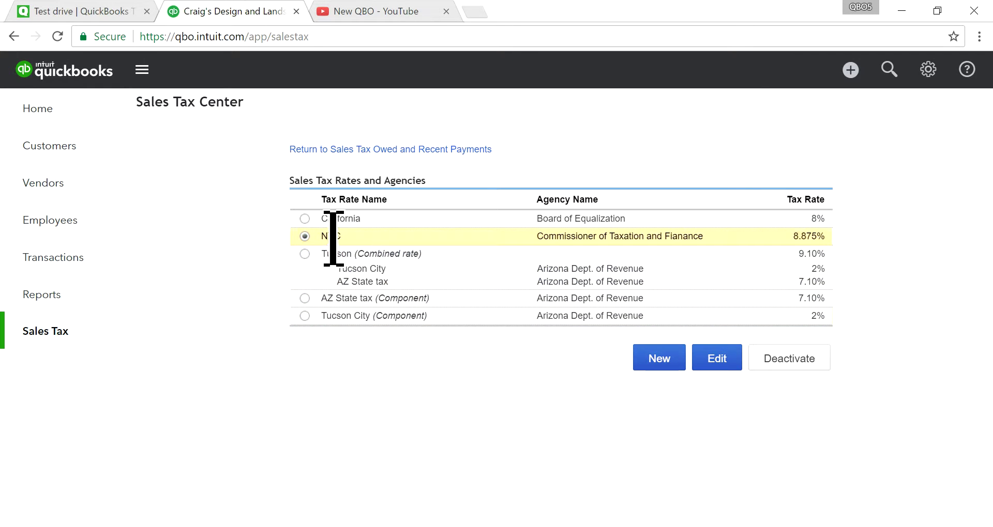
# Step: Open the chart of accounts and filter it by the name "shipping"
pyautogui.click(39, 108)
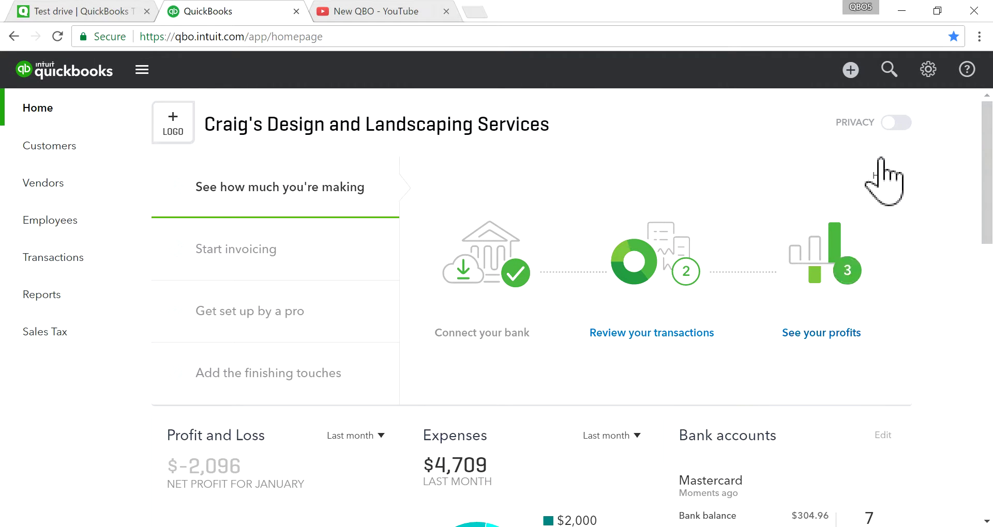
pyautogui.click(928, 69)
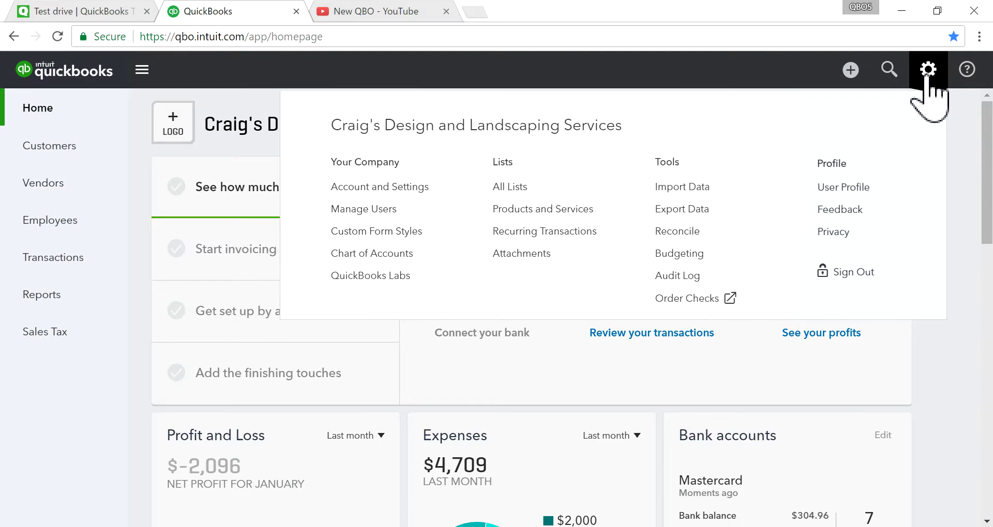
pyautogui.click(378, 253)
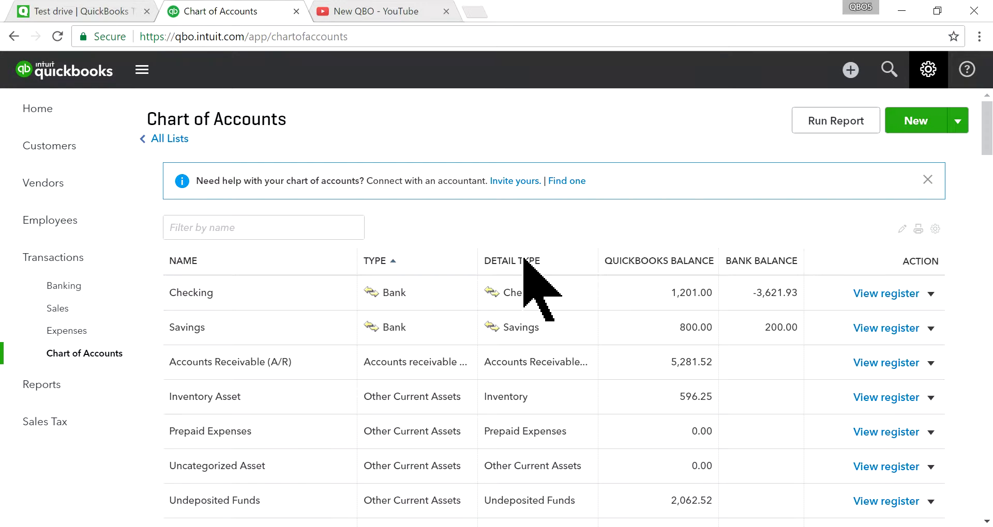
pyautogui.click(309, 231)
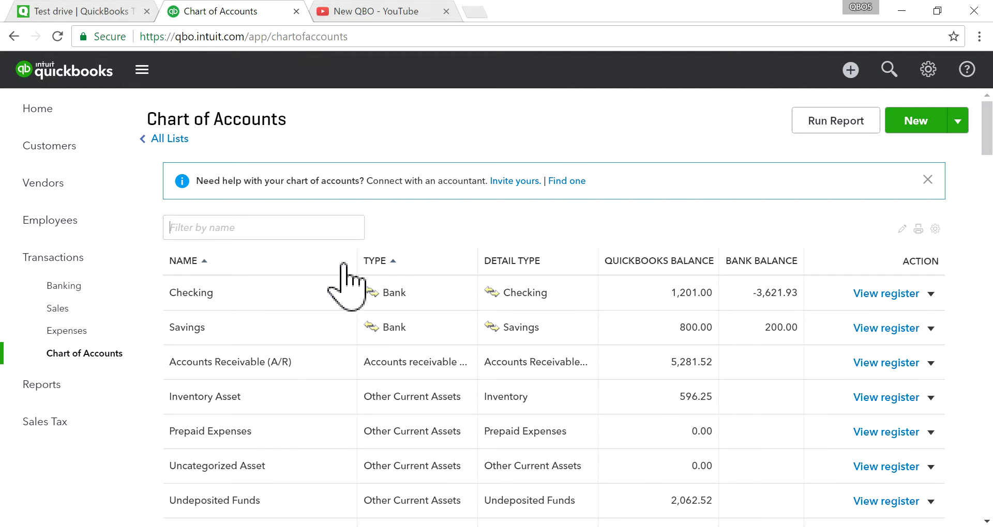
pyautogui.write('s')
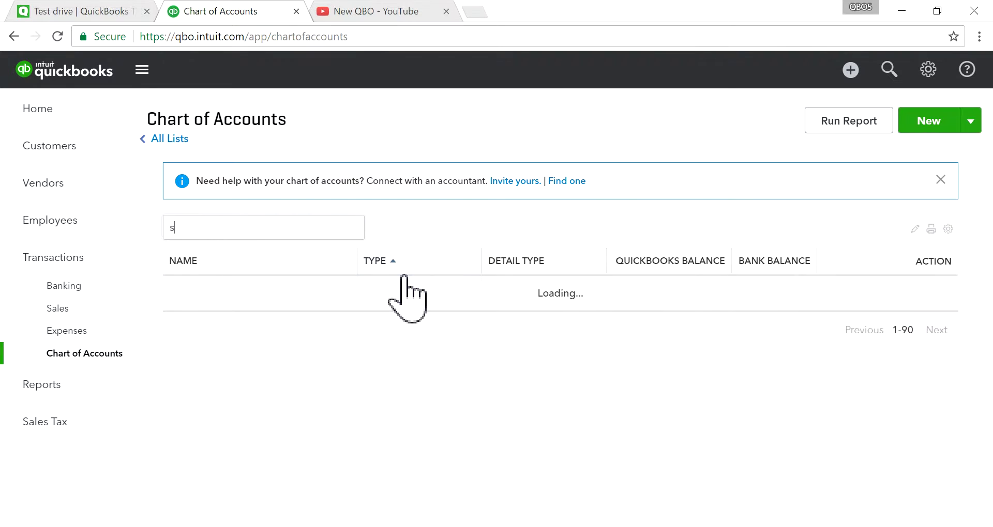
pyautogui.write('hipping')
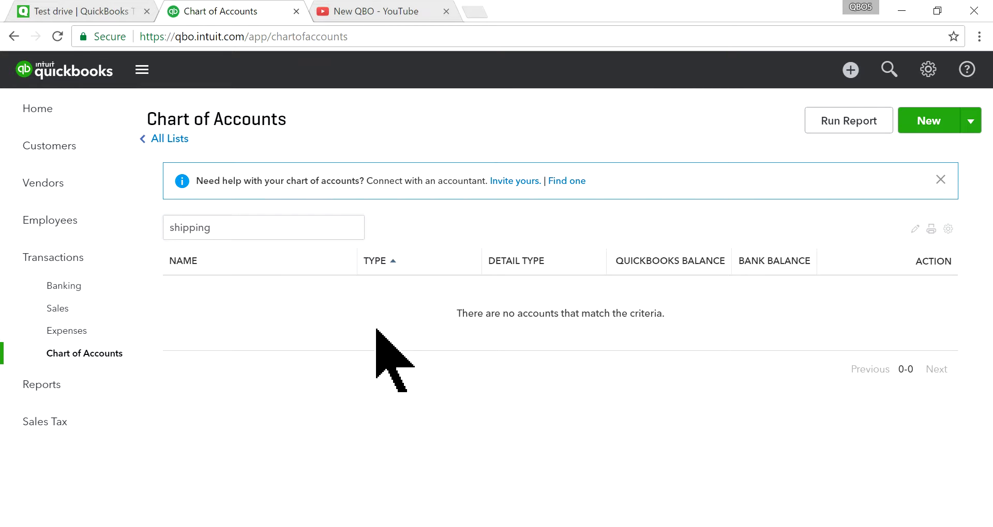
# Step: Start a new account with category type Income and detail type Service/Fee Income, and name it Shipping Income
pyautogui.click(932, 119)
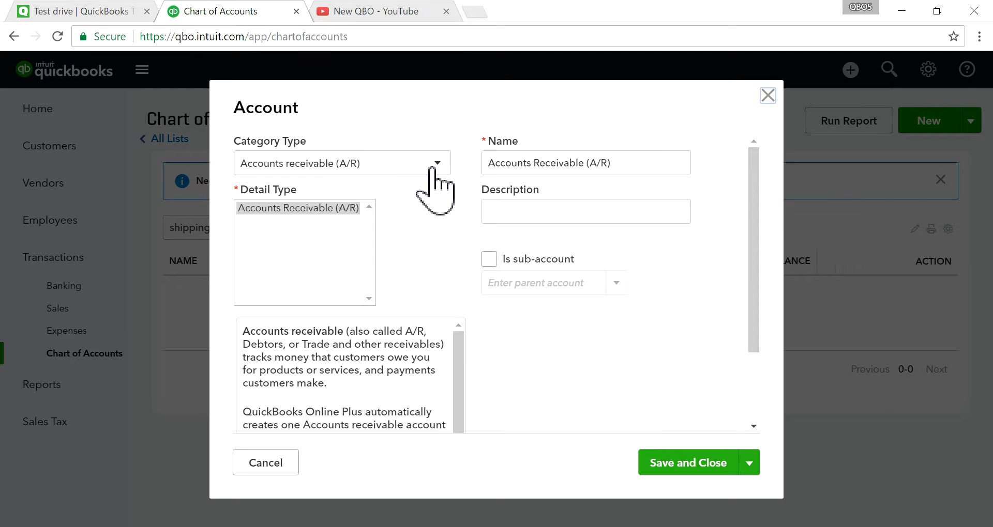
pyautogui.click(437, 165)
pyautogui.scroll(-2, 380, 303)
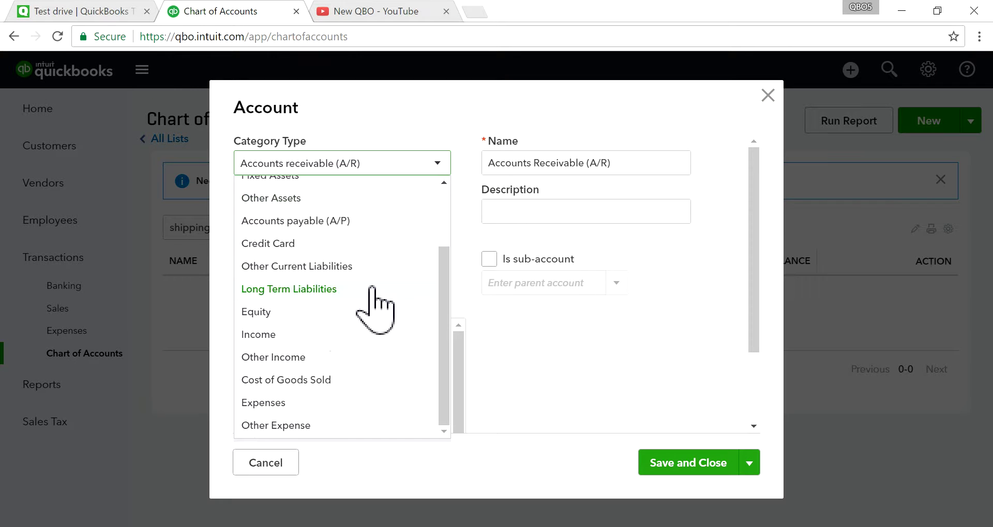
pyautogui.click(278, 335)
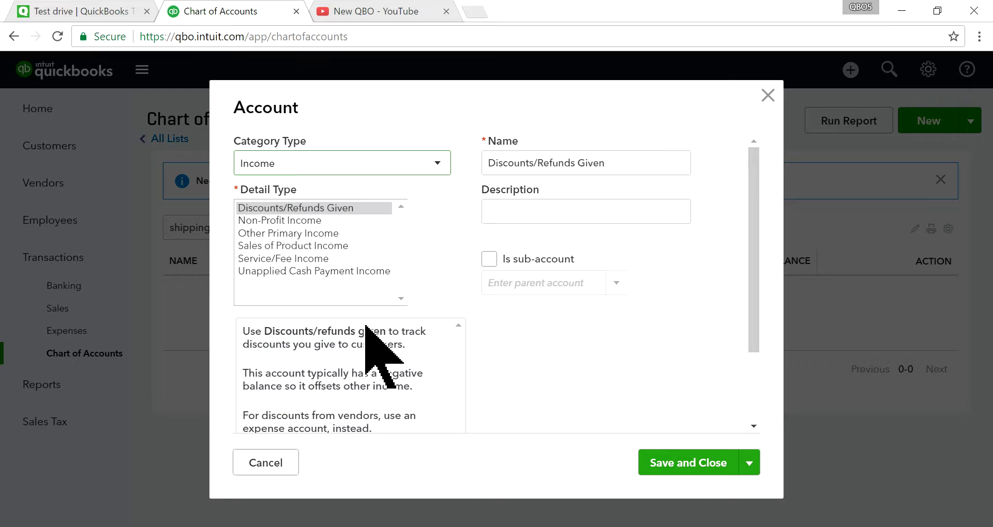
pyautogui.click(259, 259)
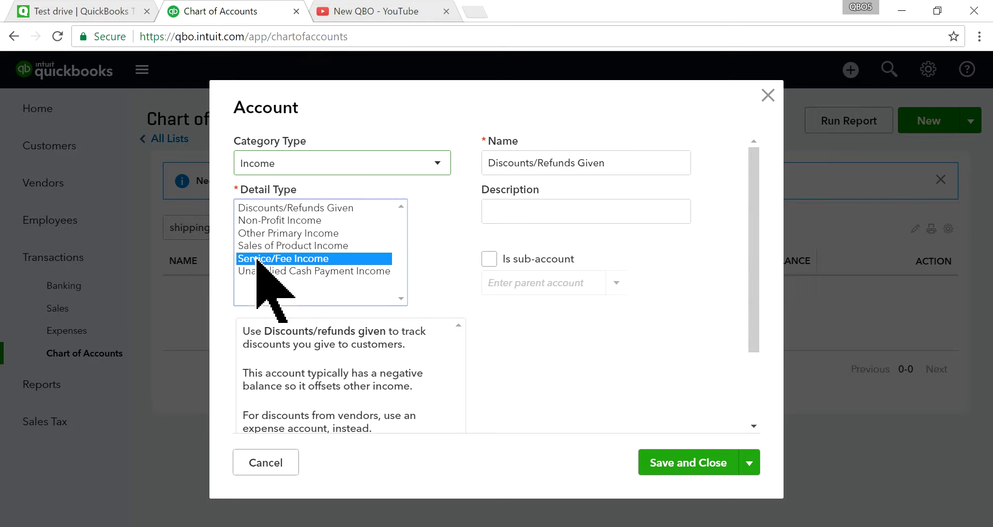
pyautogui.moveTo(545, 162); pyautogui.dragTo(470, 162)
pyautogui.press('BackSpace')
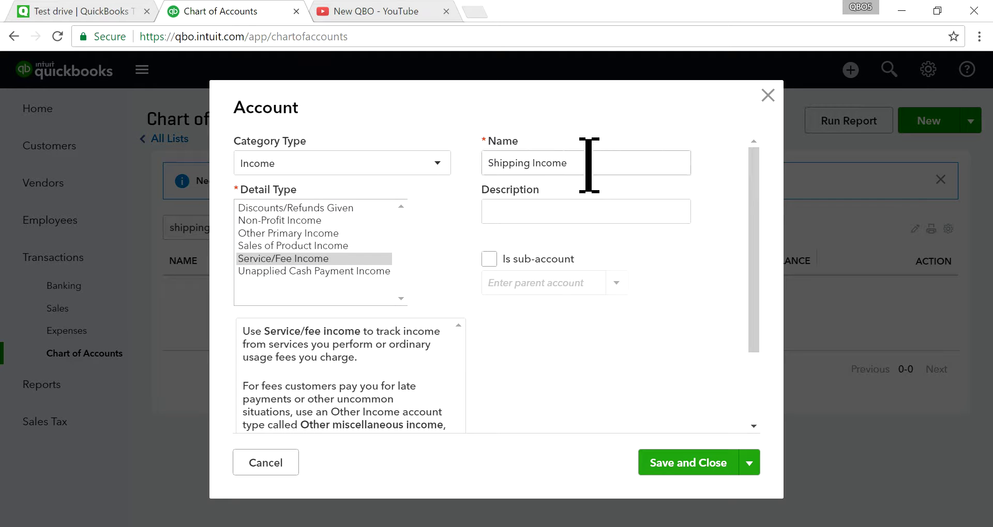
# Step: Copy the account name Shipping Income into the description, then save and close the account
pyautogui.moveTo(588, 165); pyautogui.dragTo(465, 152)
pyautogui.rightClick(522, 160)
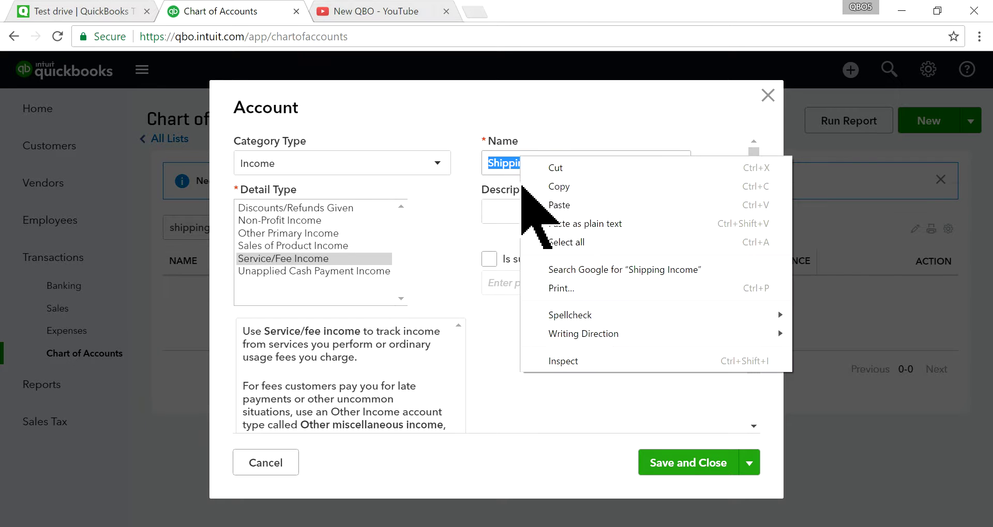
pyautogui.click(550, 187)
pyautogui.click(523, 211)
pyautogui.rightClick(523, 209)
pyautogui.click(557, 302)
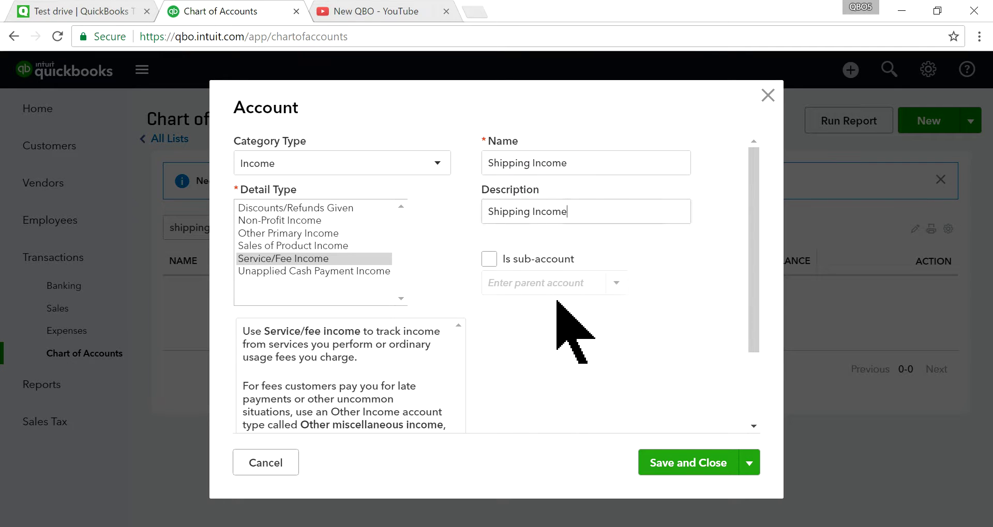
pyautogui.click(682, 464)
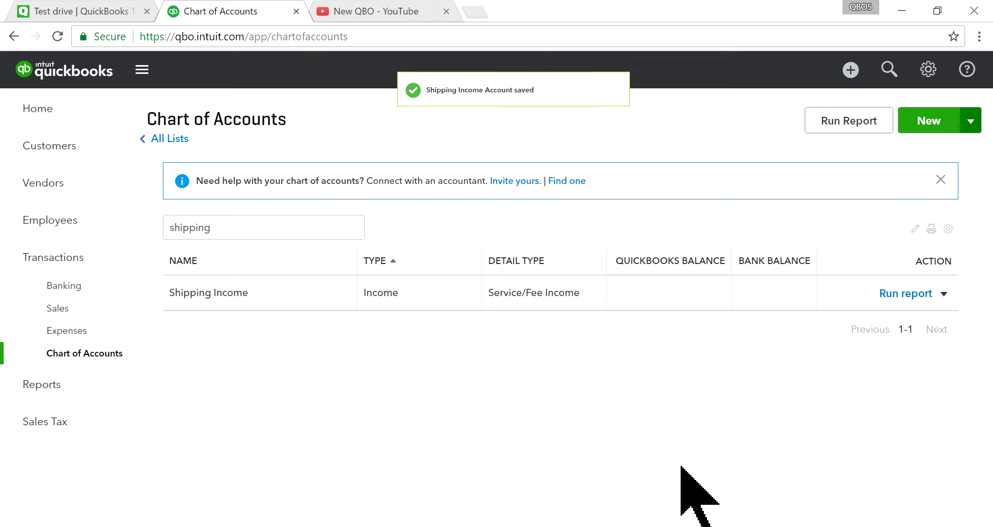
# Step: Start a new account with category type Cost of Goods Sold and detail type Shipping, Freight & Delivery - COS
pyautogui.click(928, 130)
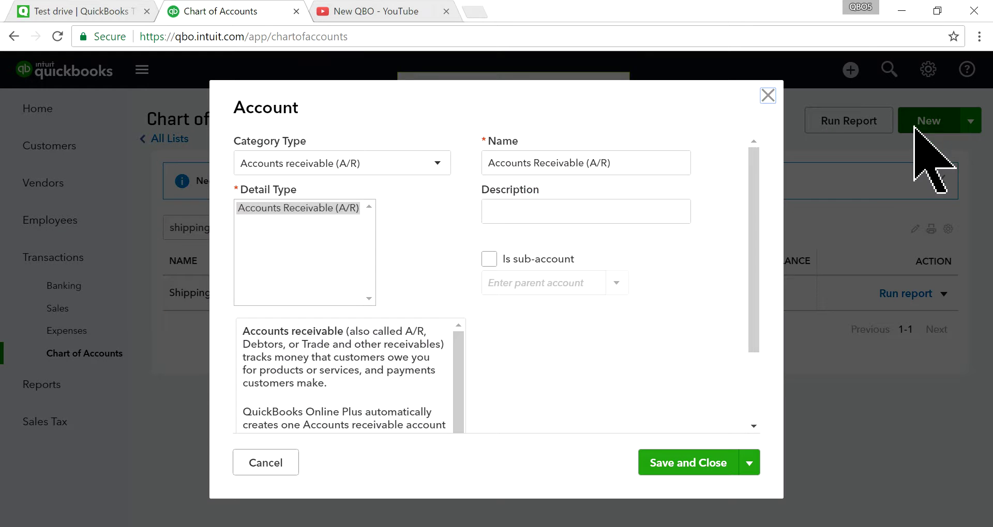
pyautogui.click(407, 165)
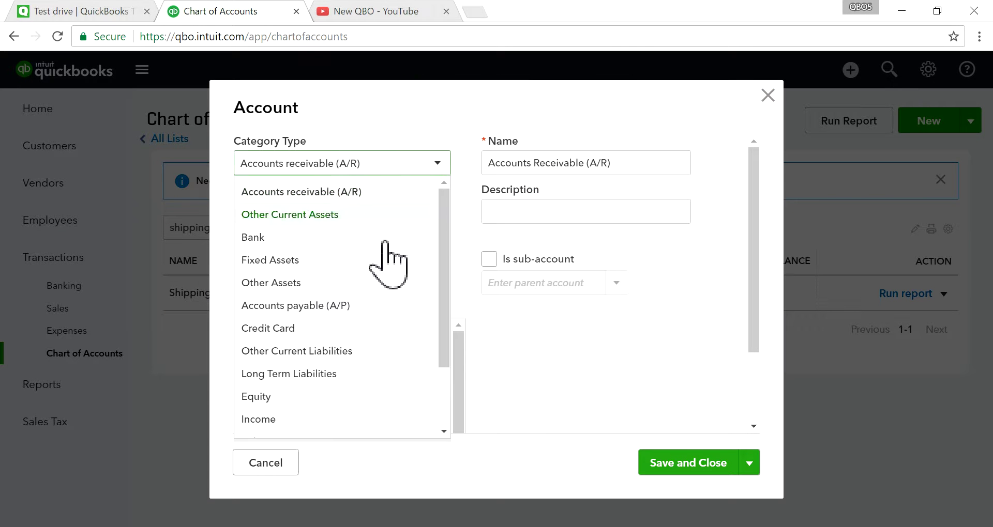
pyautogui.scroll(-2, 404, 302)
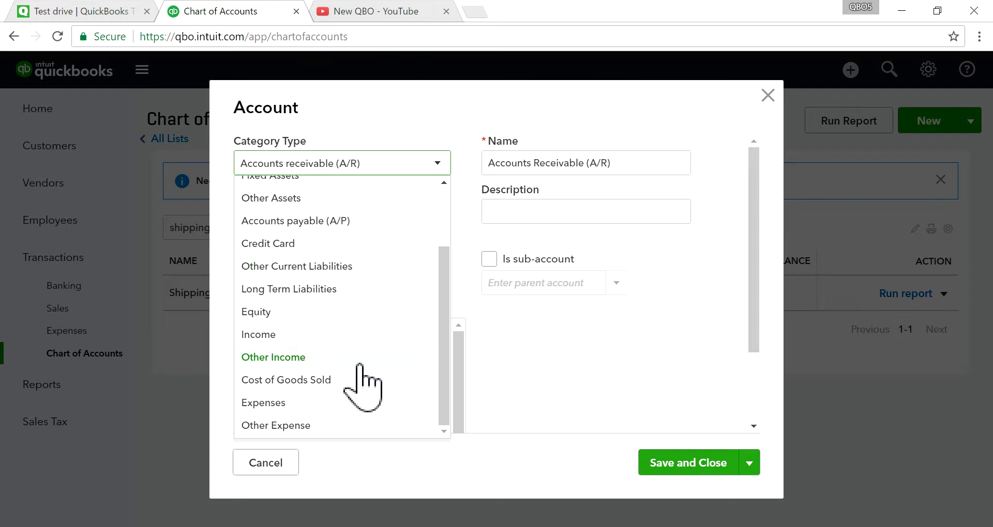
pyautogui.click(310, 380)
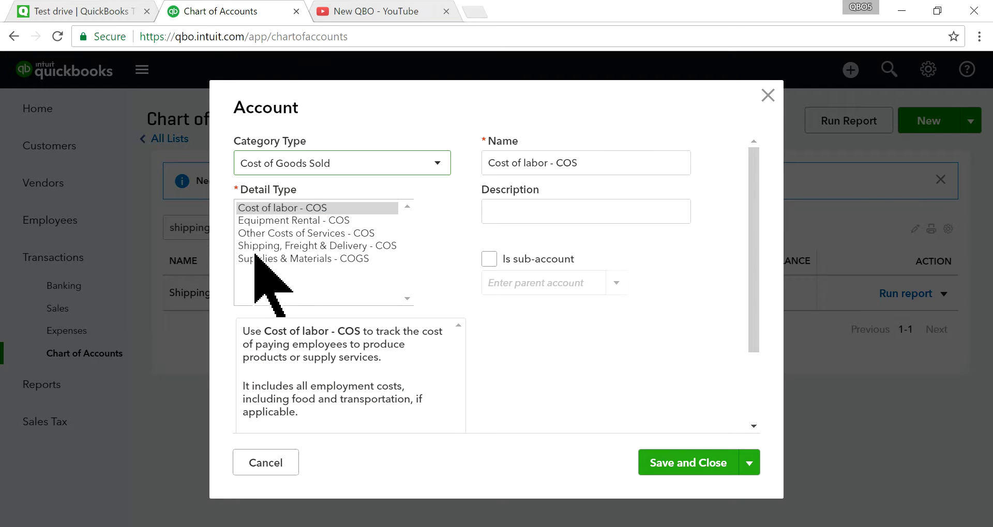
pyautogui.click(274, 246)
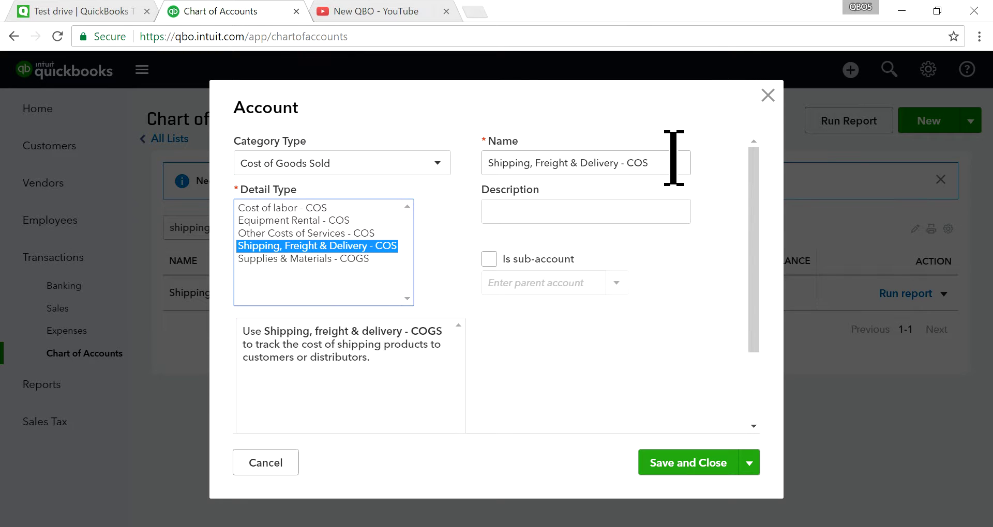
# Step: Copy the account name Shipping, Freight & Delivery - COS into the description, then save and close the account
pyautogui.moveTo(672, 163); pyautogui.dragTo(485, 163)
pyautogui.rightClick(536, 168)
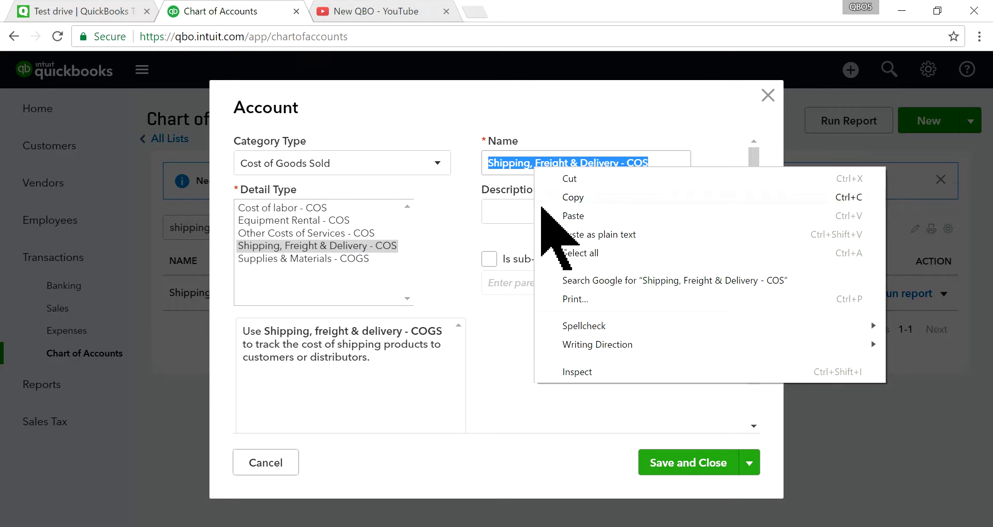
pyautogui.click(542, 198)
pyautogui.click(530, 213)
pyautogui.rightClick(530, 213)
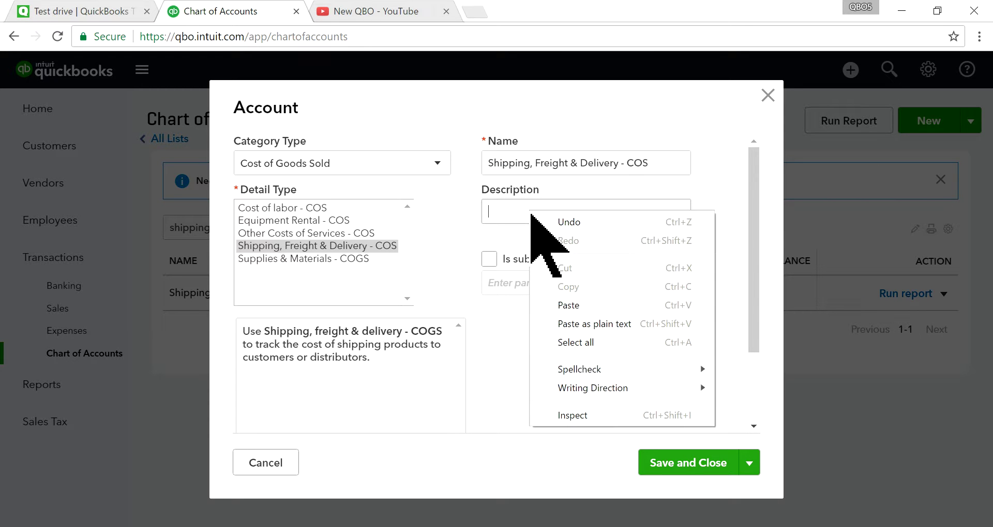
pyautogui.click(563, 308)
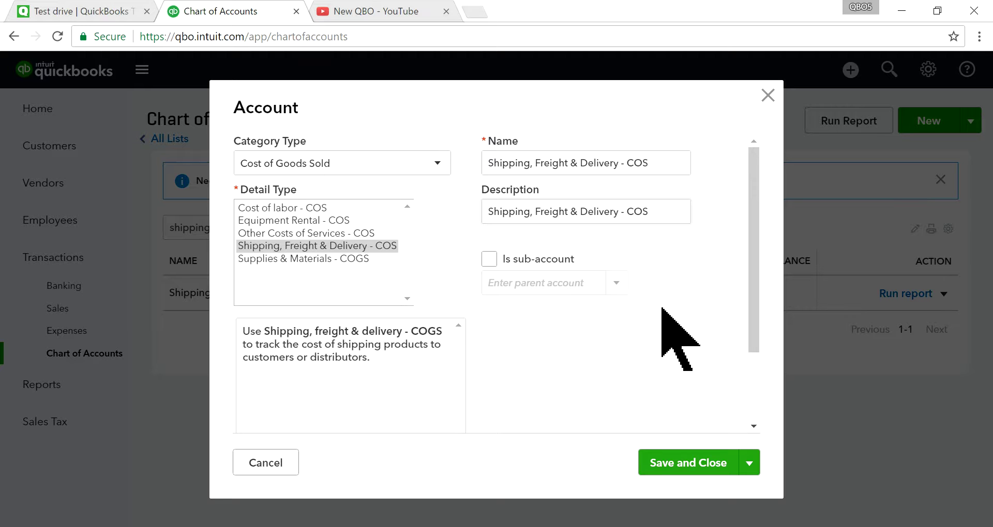
pyautogui.click(685, 464)
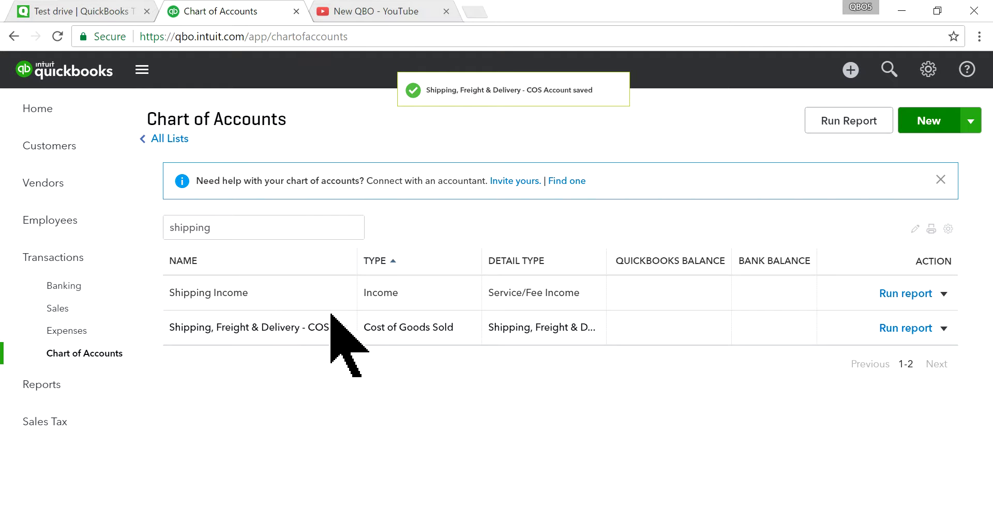
pyautogui.moveTo(481, 264); pyautogui.dragTo(487, 264)
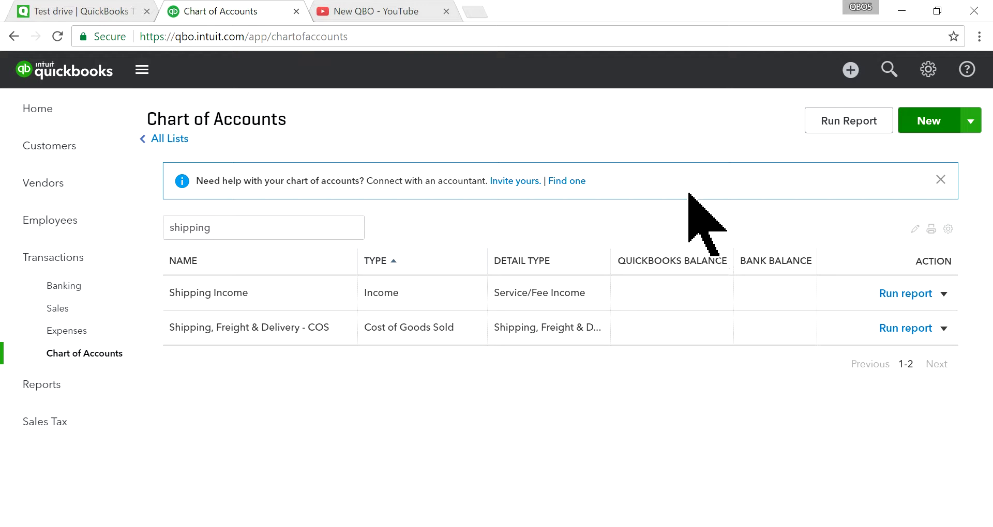
# Step: Open the Products and Services list and start a new item of type Service named Shipping
pyautogui.click(927, 70)
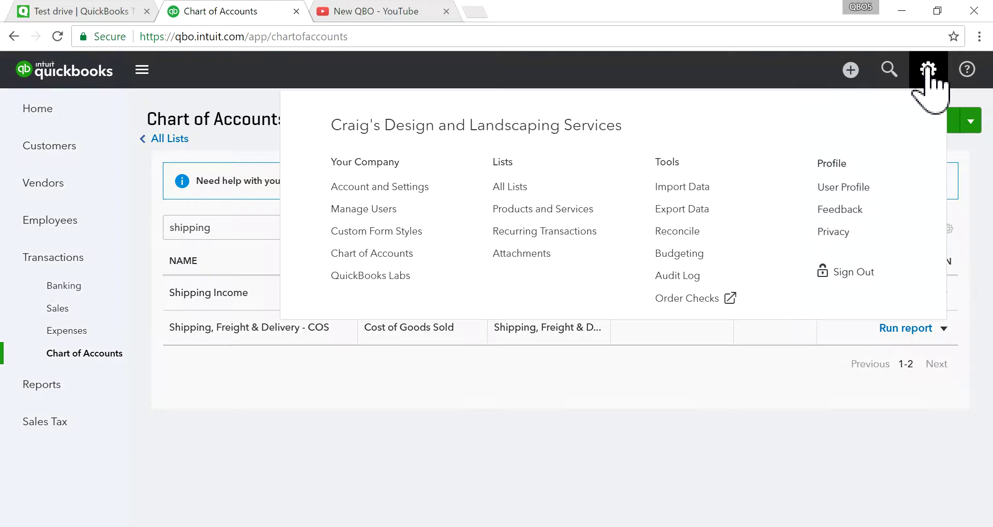
pyautogui.click(515, 212)
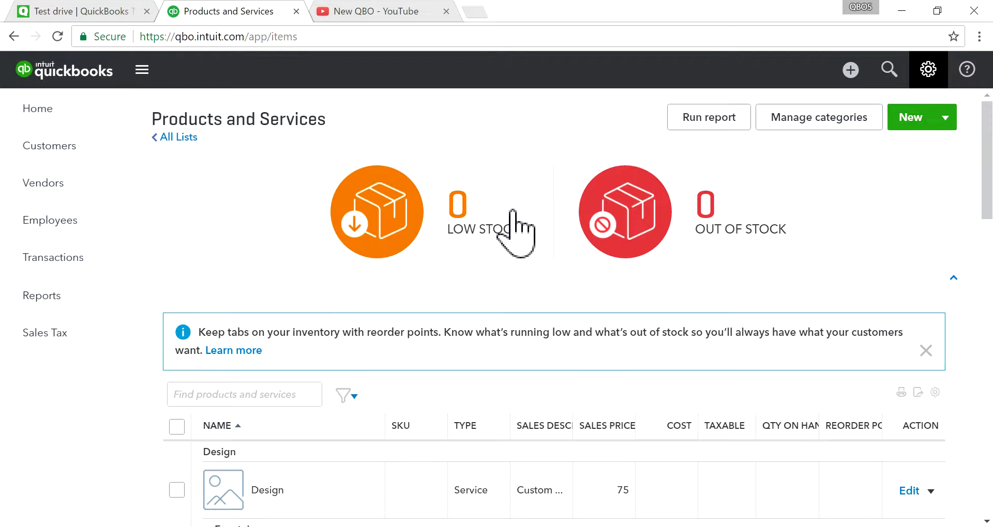
pyautogui.scroll(-2, 691, 304)
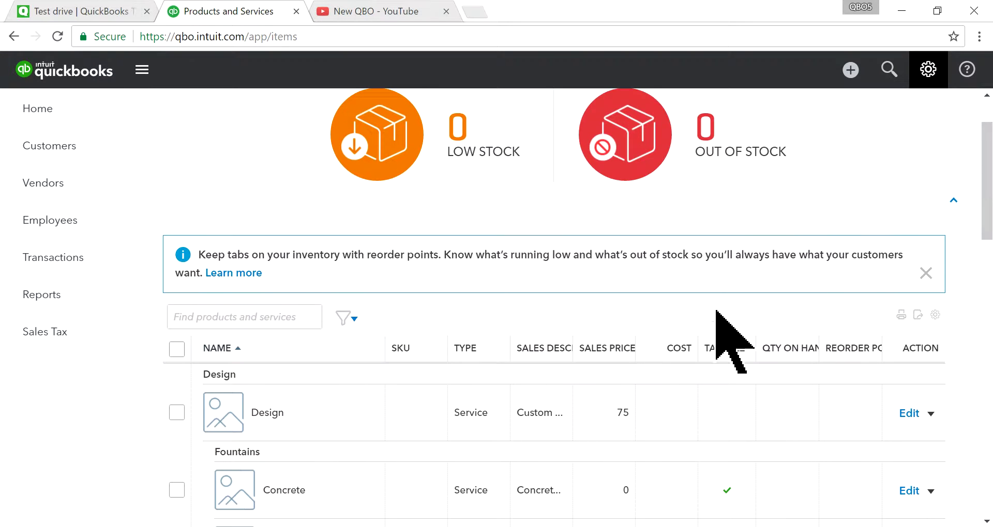
pyautogui.scroll(2, 837, 196)
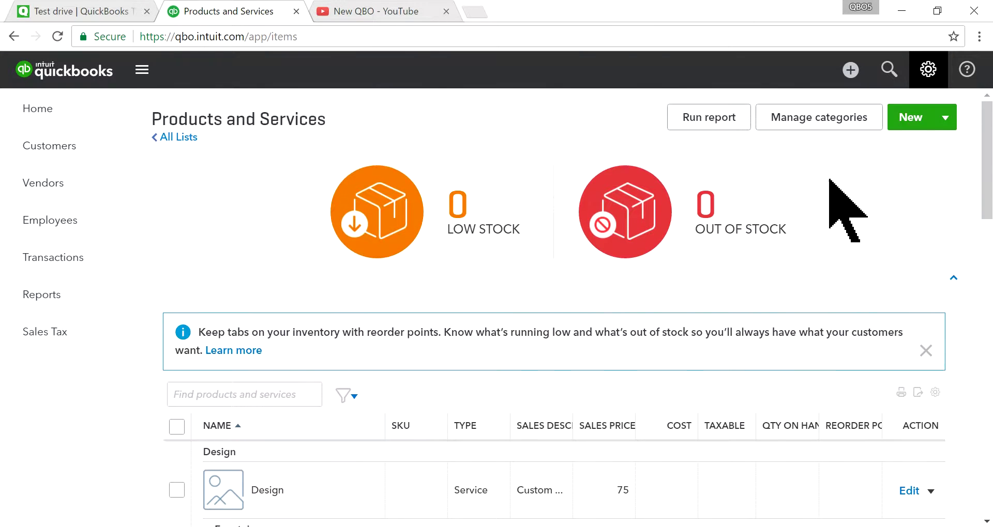
pyautogui.click(910, 119)
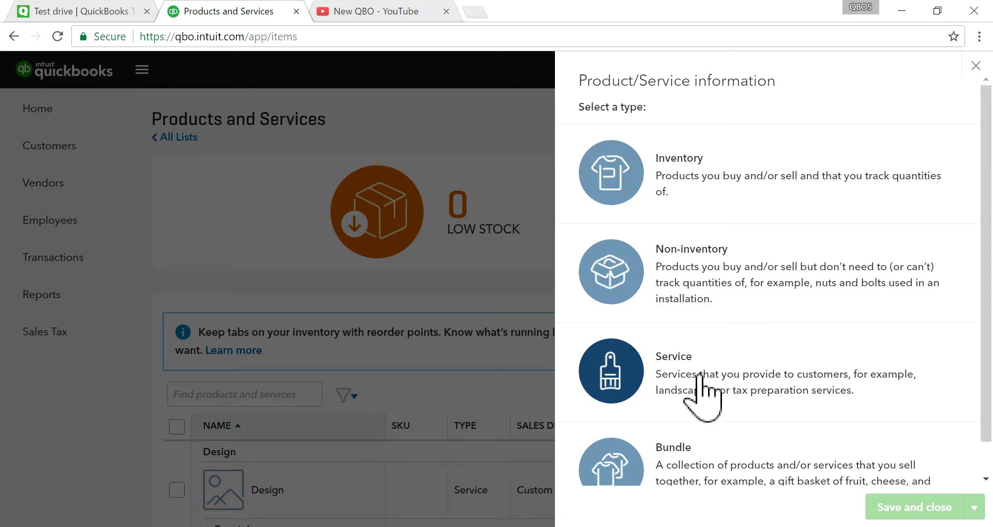
pyautogui.click(699, 383)
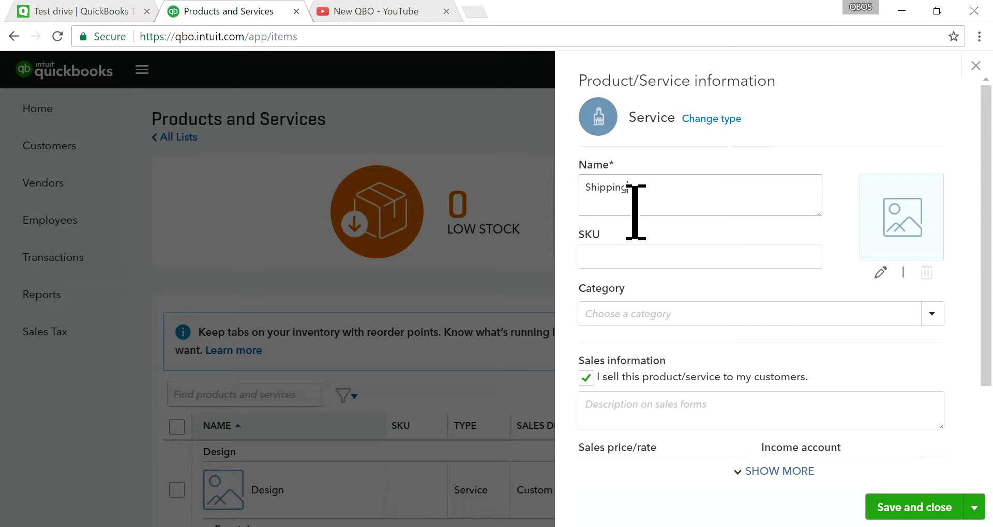
# Step: Copy the service's name Shipping into its SKU
pyautogui.moveTo(640, 186); pyautogui.dragTo(558, 186)
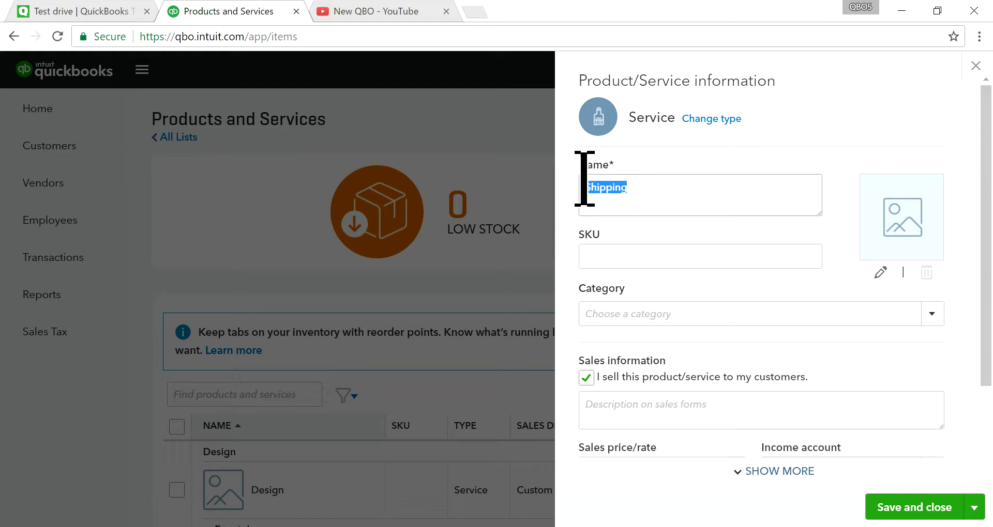
pyautogui.rightClick(599, 184)
pyautogui.click(642, 216)
pyautogui.click(612, 256)
pyautogui.rightClick(612, 255)
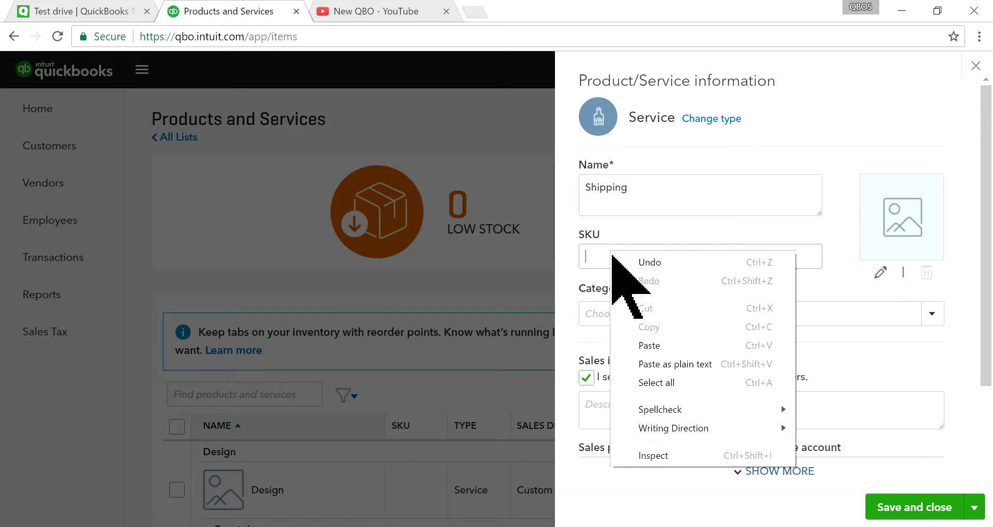
pyautogui.click(647, 344)
# Step: Add a new category called Shipping and assign it to the service
pyautogui.click(688, 314)
pyautogui.rightClick(688, 314)
pyautogui.click(724, 397)
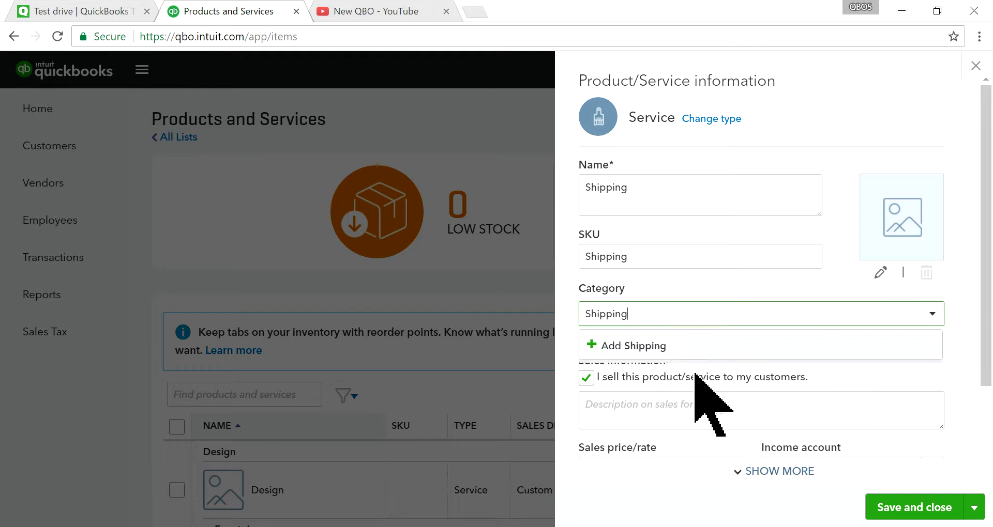
pyautogui.click(661, 348)
pyautogui.click(712, 442)
# Step: Paste Shipping as the service's description on sales forms
pyautogui.scroll(-2, 720, 410)
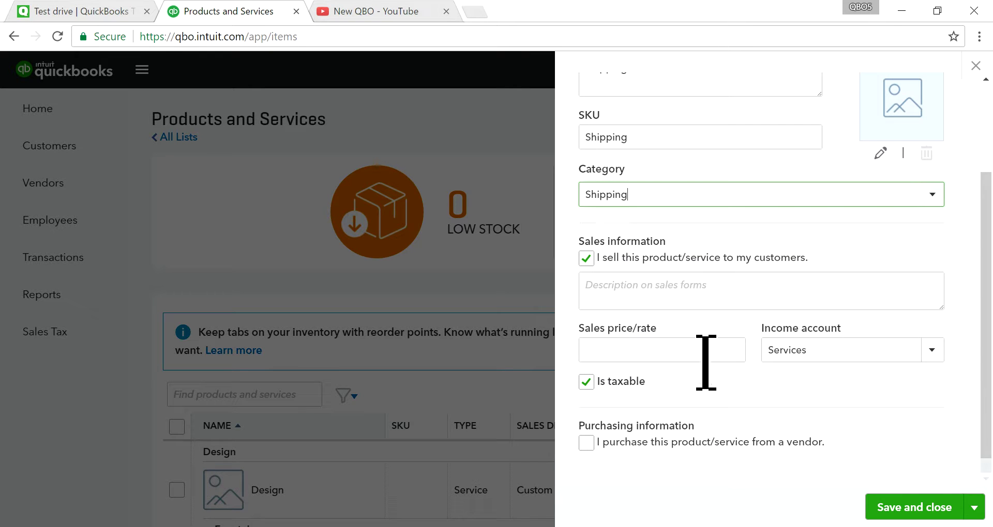
pyautogui.click(631, 288)
pyautogui.rightClick(631, 288)
pyautogui.click(660, 386)
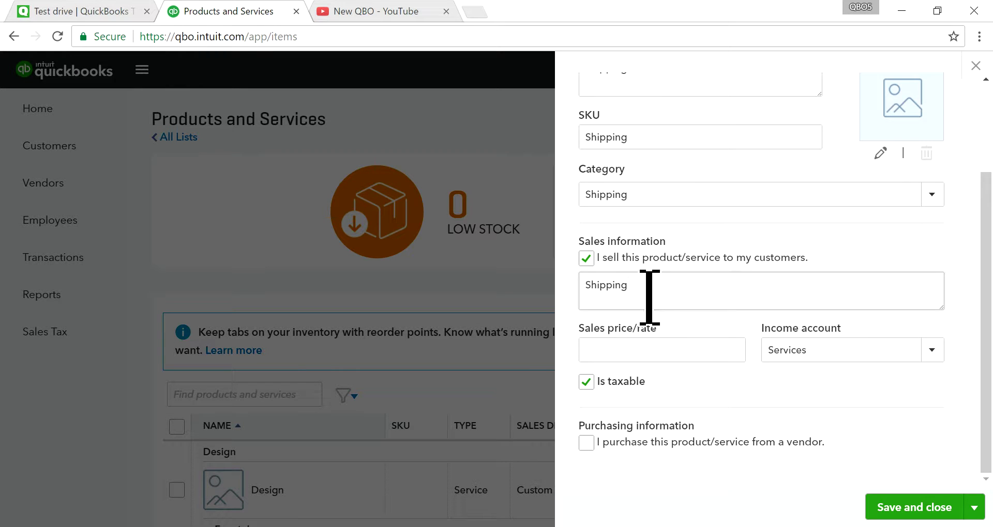
# Step: Set the service's sales price to 10.00 and its income account to Shipping Income
pyautogui.click(700, 350)
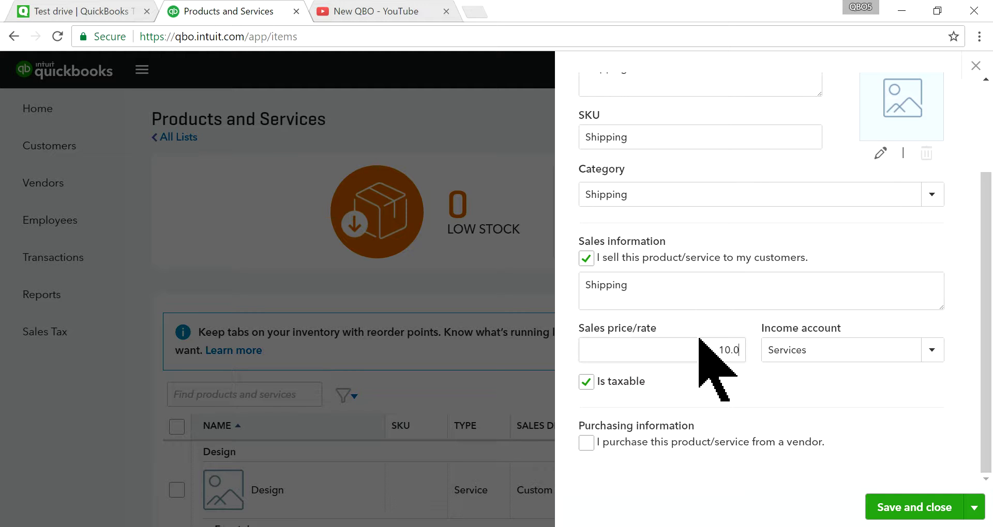
pyautogui.write('10.00')
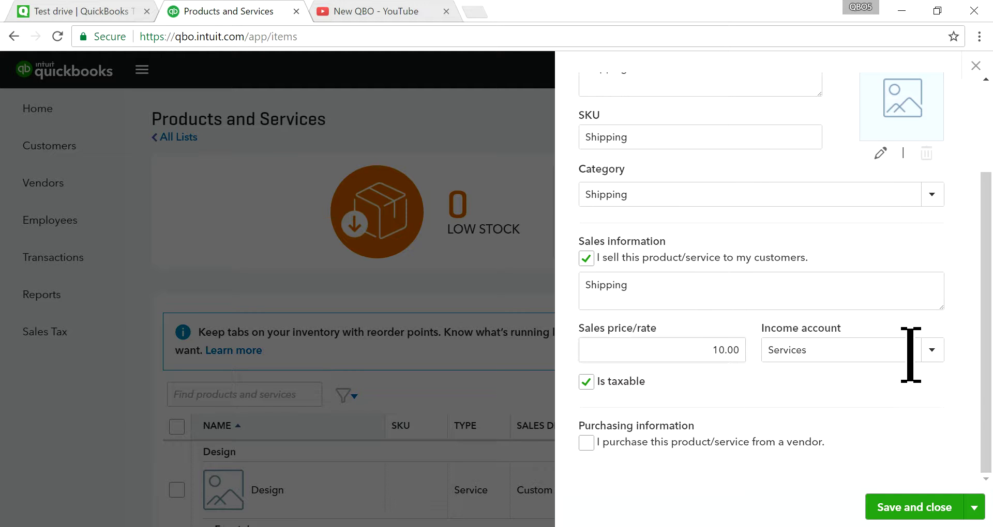
pyautogui.click(937, 352)
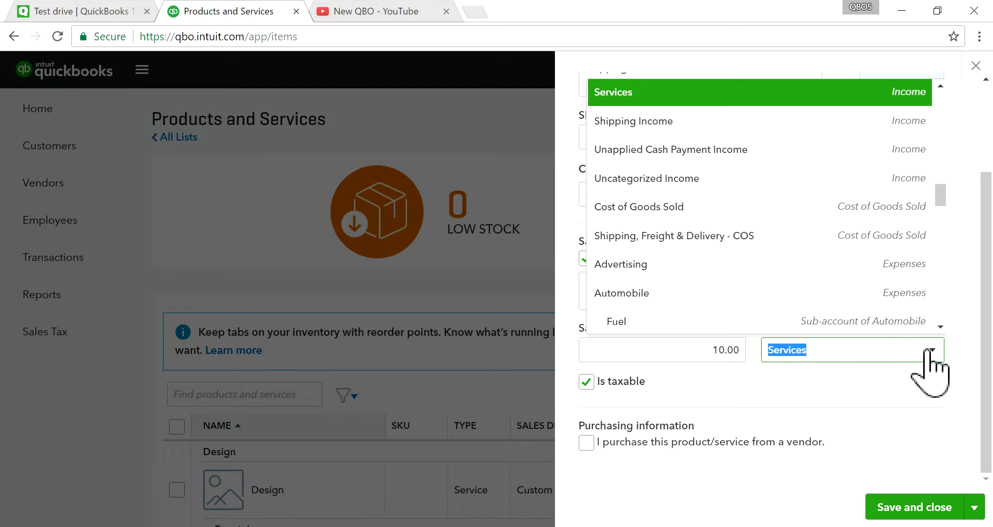
pyautogui.write('shi')
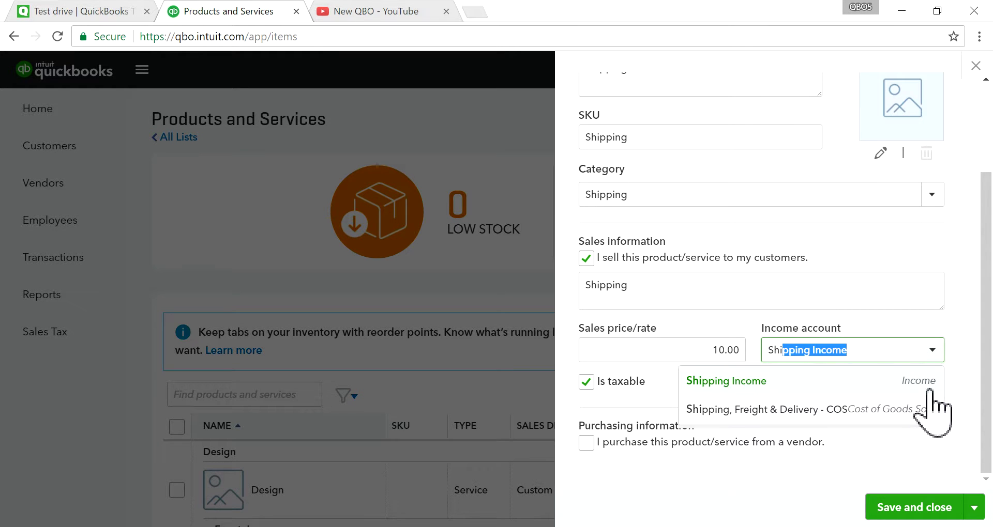
pyautogui.click(756, 382)
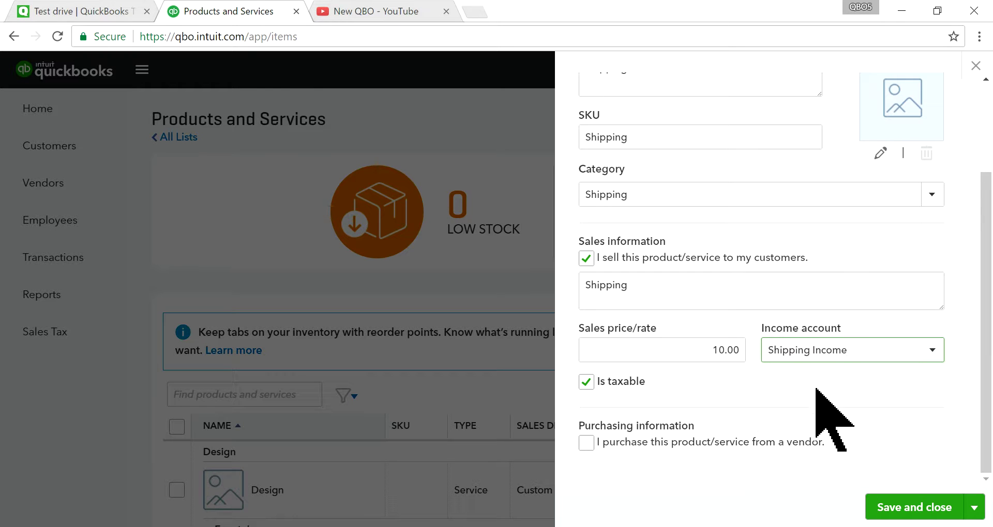
# Step: Mark the service as purchased from a vendor, with purchase description Shipping and a cost of 8.00
pyautogui.click(588, 445)
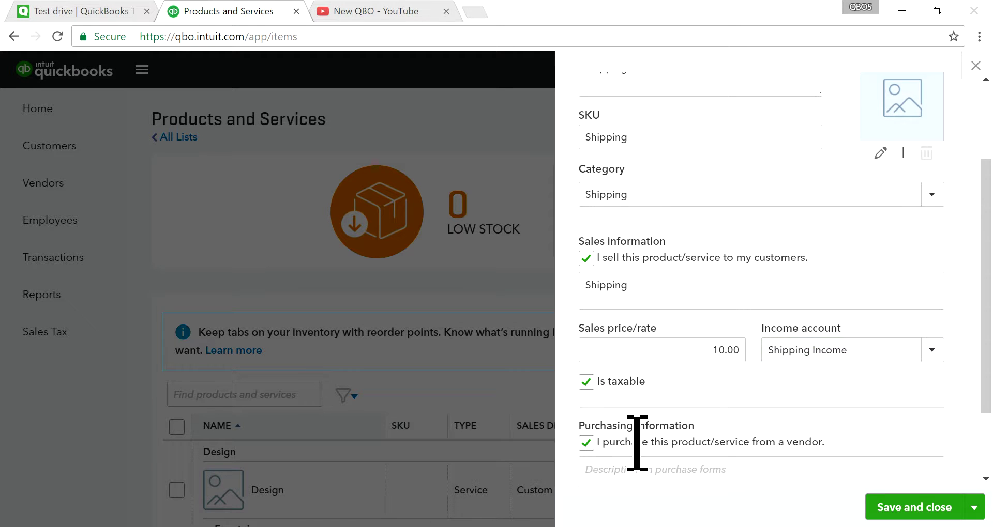
pyautogui.scroll(-2, 636, 443)
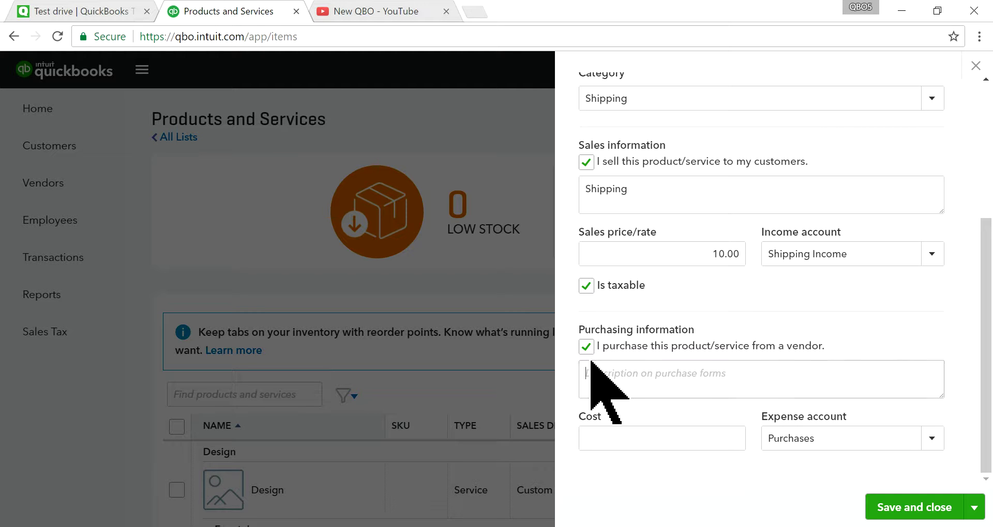
pyautogui.click(671, 378)
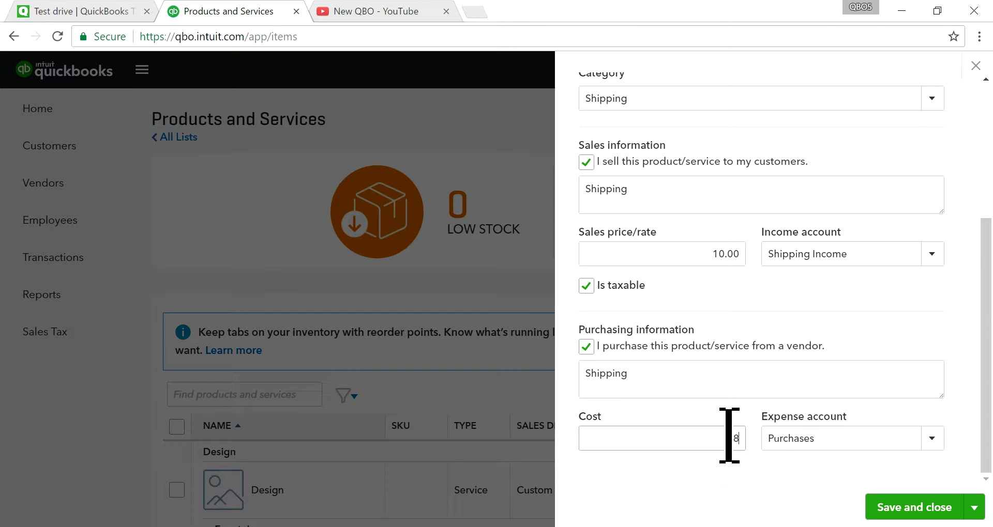
pyautogui.click(729, 435)
pyautogui.write('8.')
pyautogui.click(731, 460)
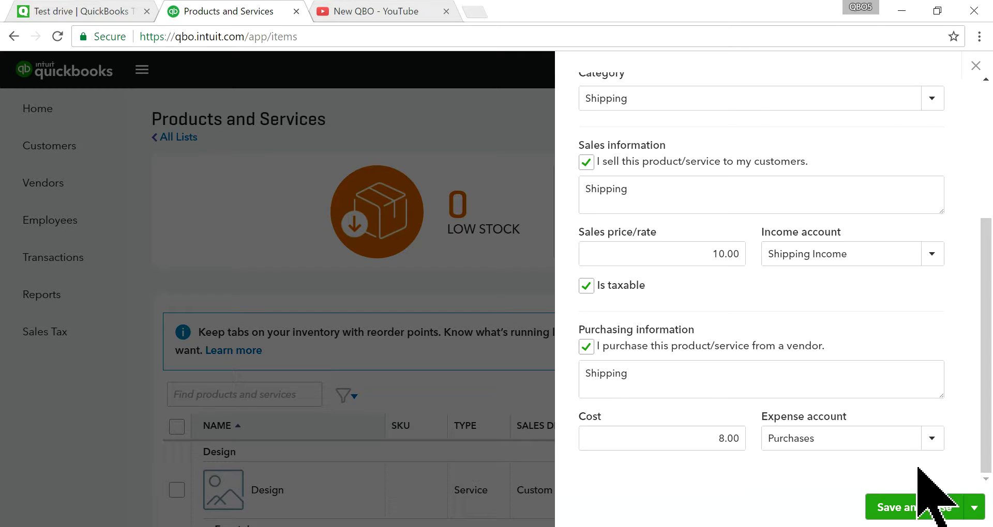
# Step: Set the expense account to Shipping, Freight & Delivery - COS, then save and close the service
pyautogui.click(933, 442)
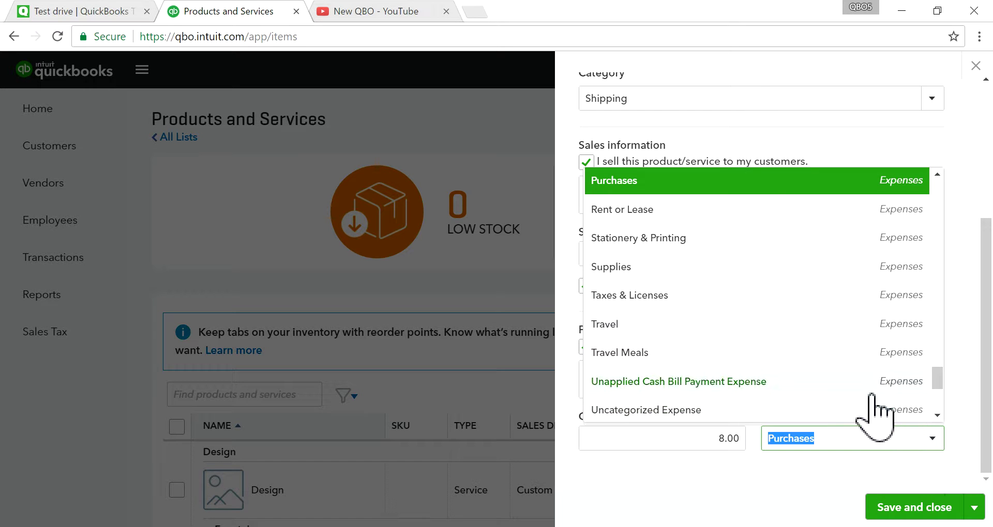
pyautogui.write('shi')
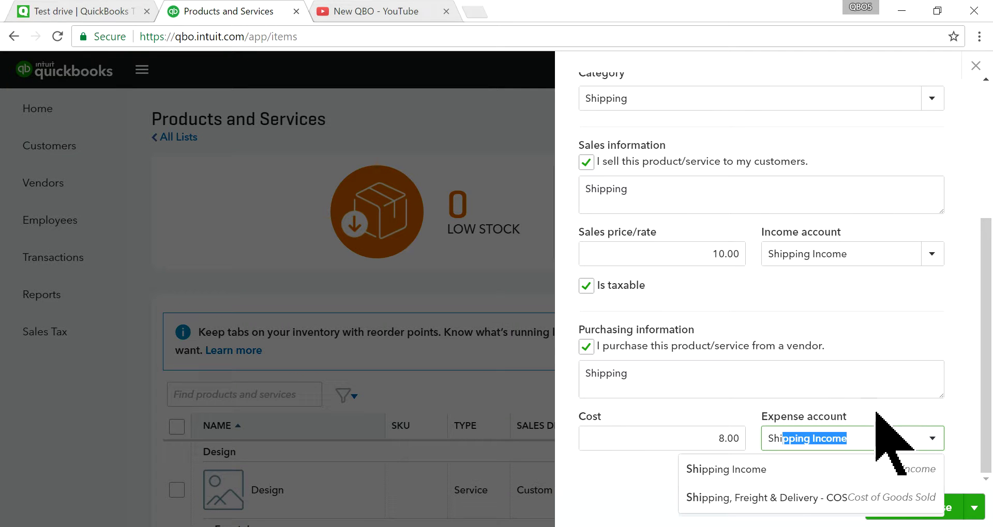
pyautogui.click(801, 499)
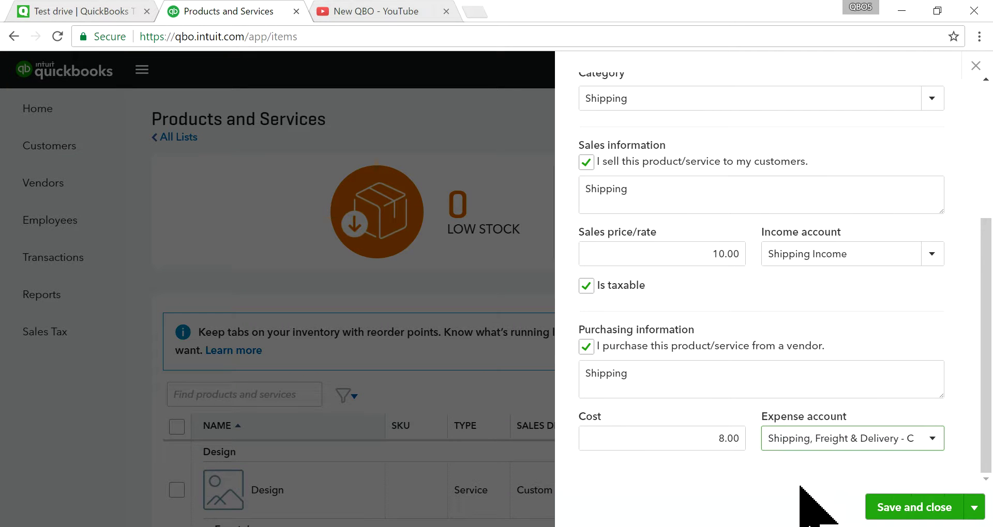
pyautogui.click(921, 511)
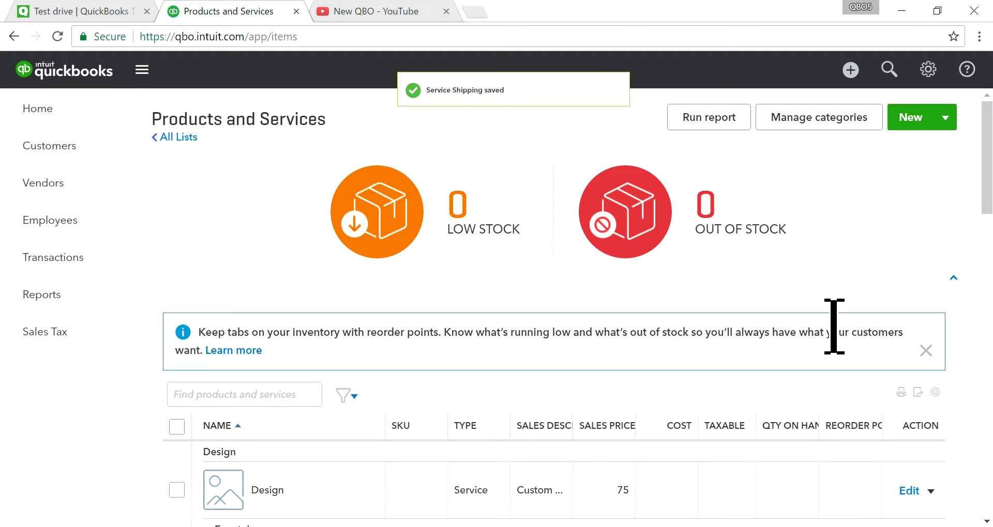
# Step: Search the products and services list for "shipping"
pyautogui.click(233, 399)
pyautogui.write('shipping')
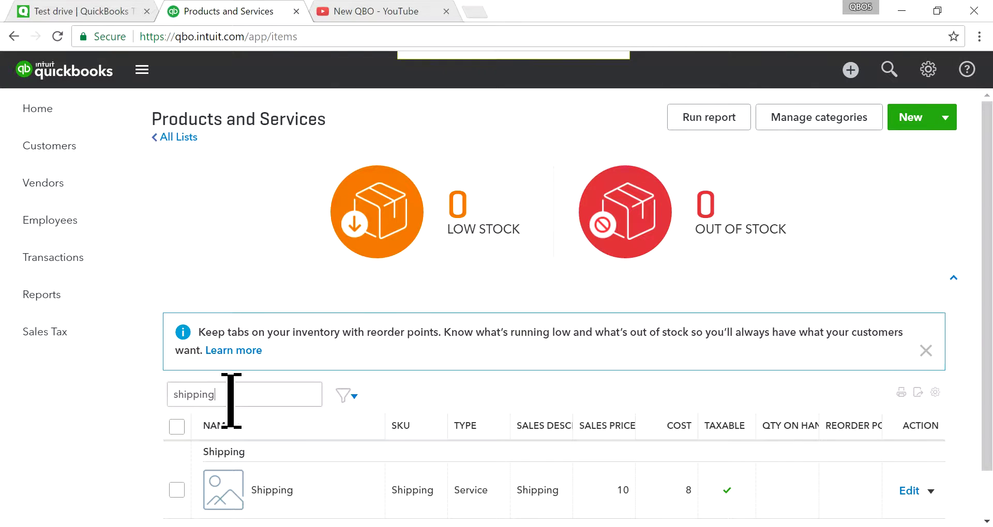
pyautogui.scroll(-1, 465, 465)
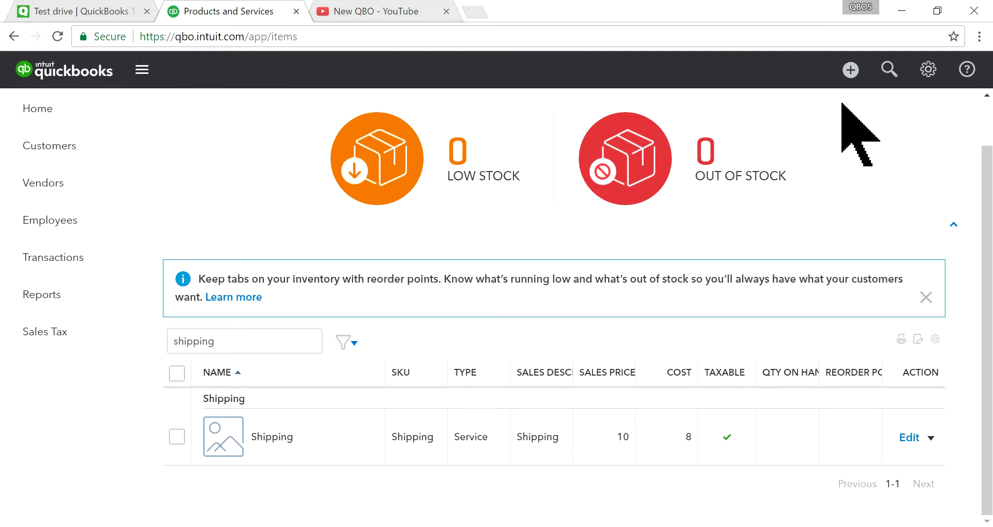
pyautogui.click(851, 70)
pyautogui.click(346, 178)
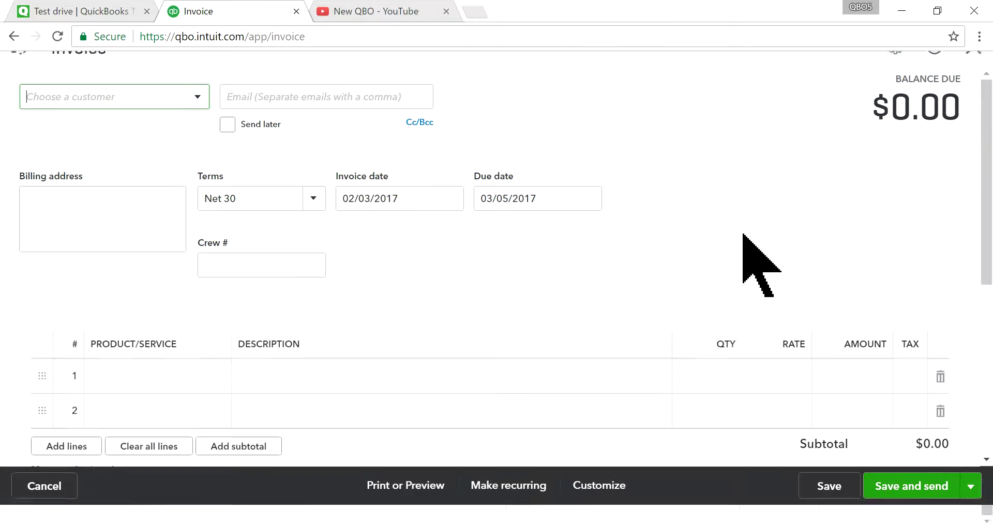
pyautogui.scroll(-5, 811, 262)
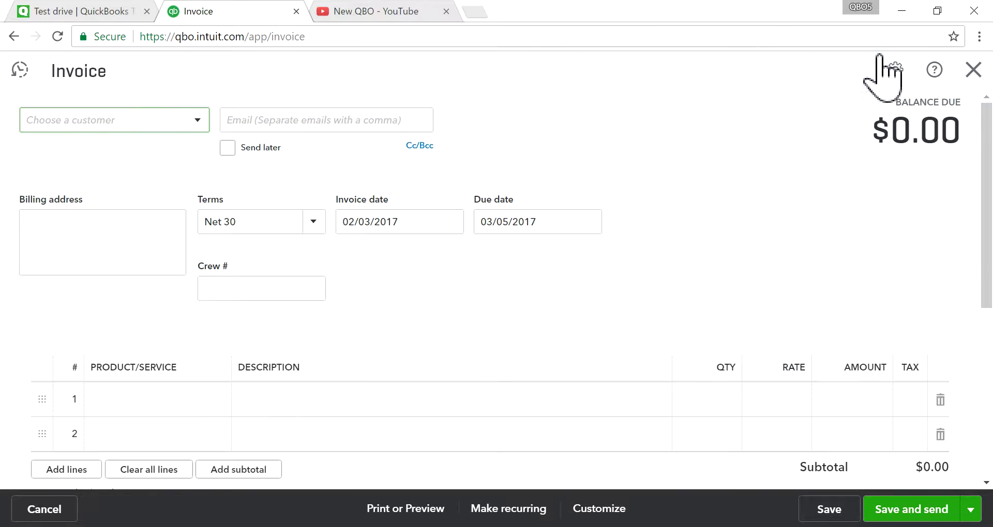
pyautogui.click(974, 70)
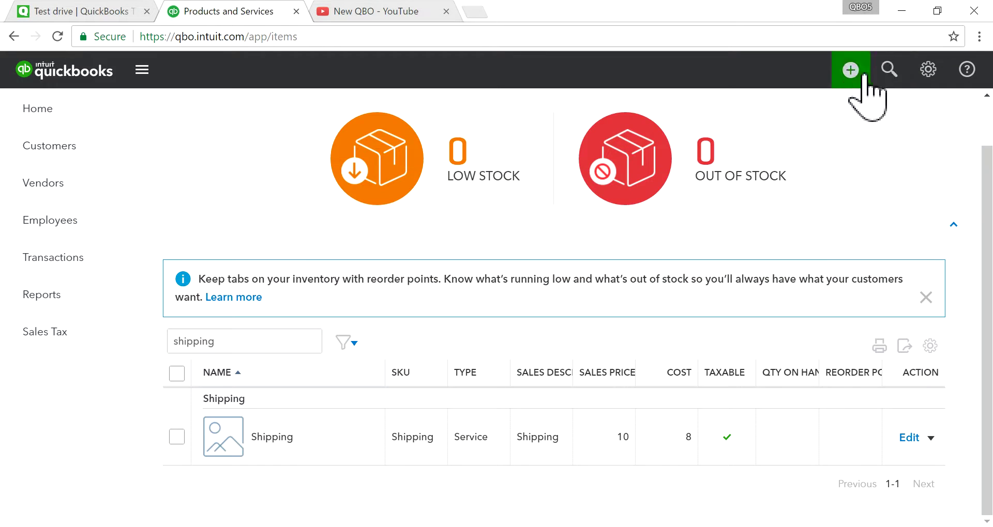
# Step: Create a new invoice and look over its line items and totals section
pyautogui.click(858, 75)
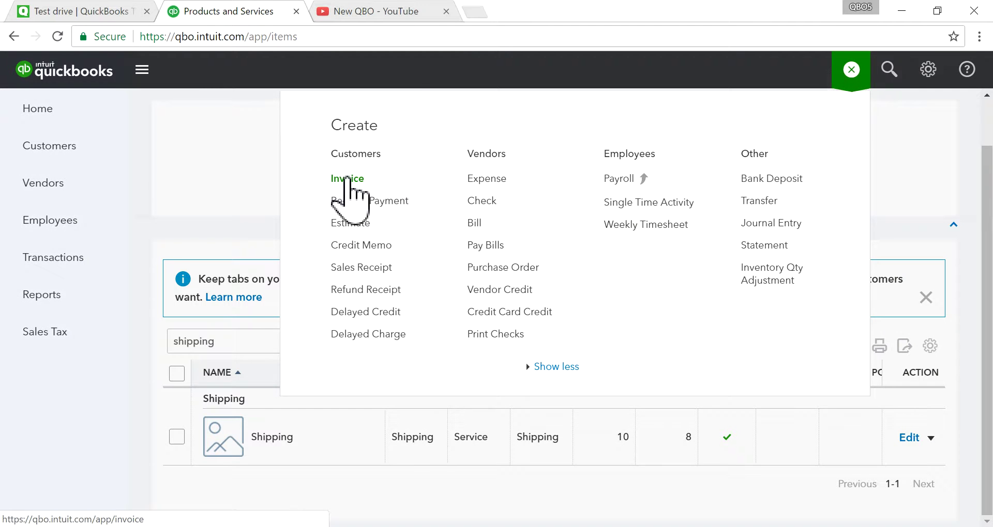
pyautogui.click(343, 179)
pyautogui.scroll(-3, 798, 188)
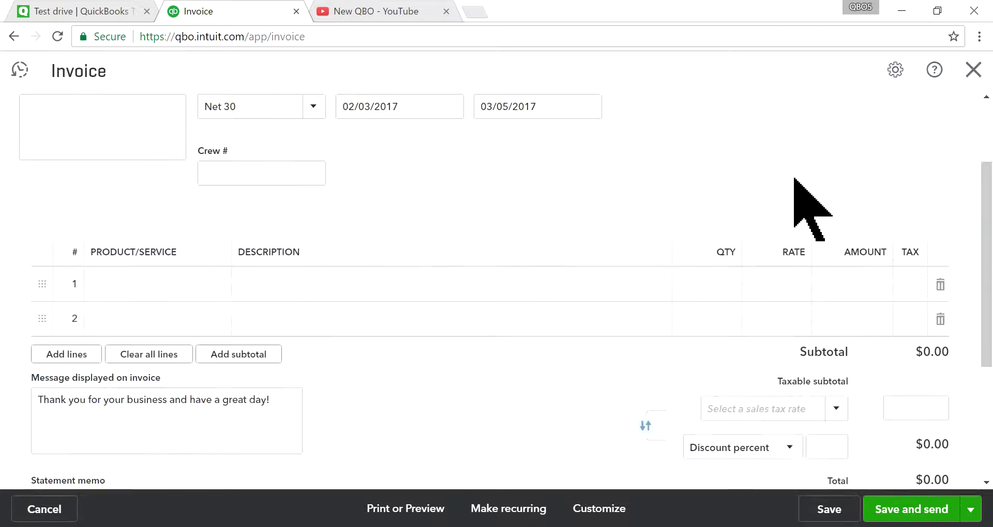
pyautogui.scroll(-3, 711, 168)
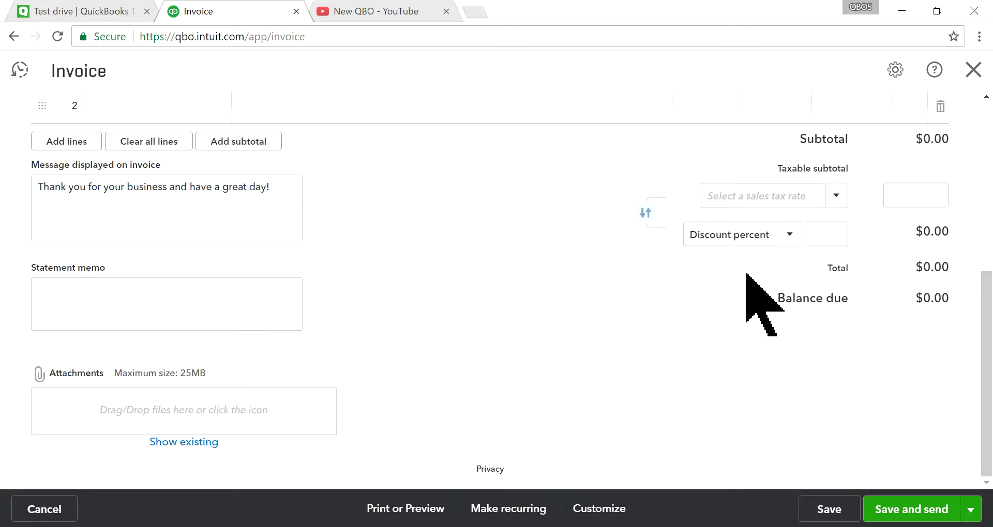
pyautogui.scroll(6, 744, 274)
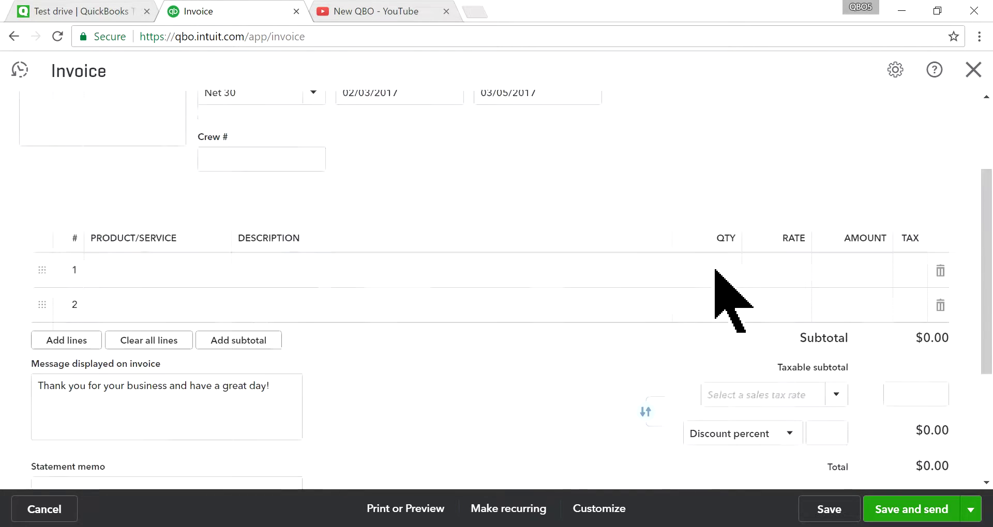
# Step: Turn on the Shipping field for sales forms, reload the invoice and go to its shipping amount
pyautogui.click(895, 70)
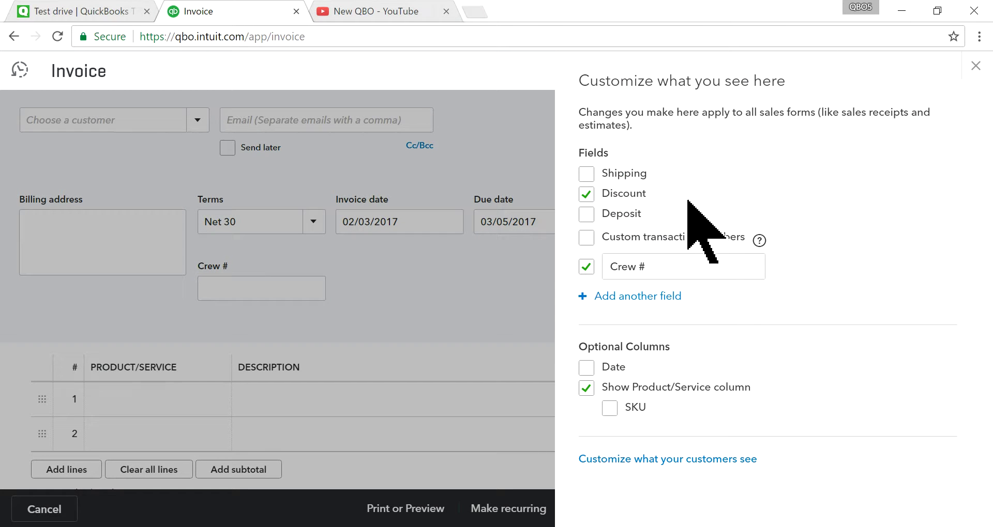
pyautogui.click(584, 174)
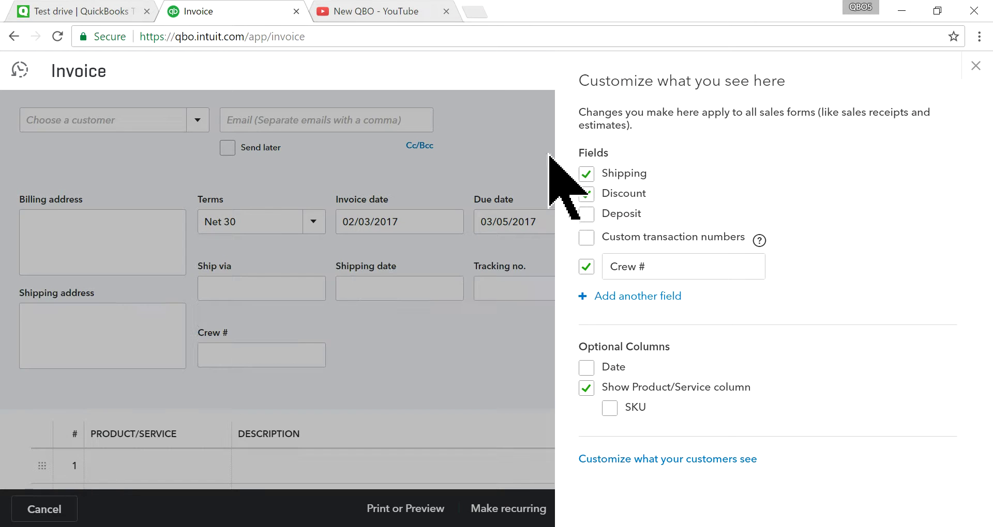
pyautogui.click(512, 137)
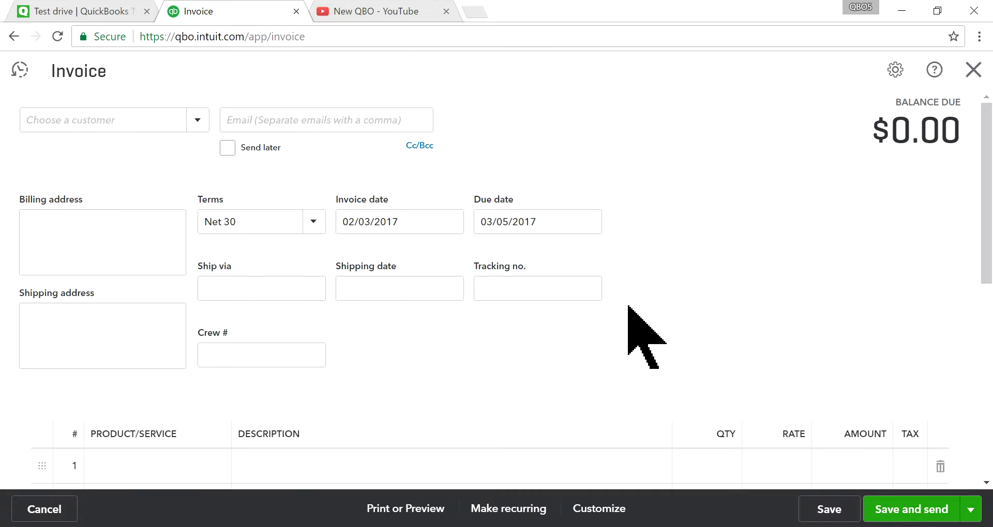
pyautogui.click(63, 37)
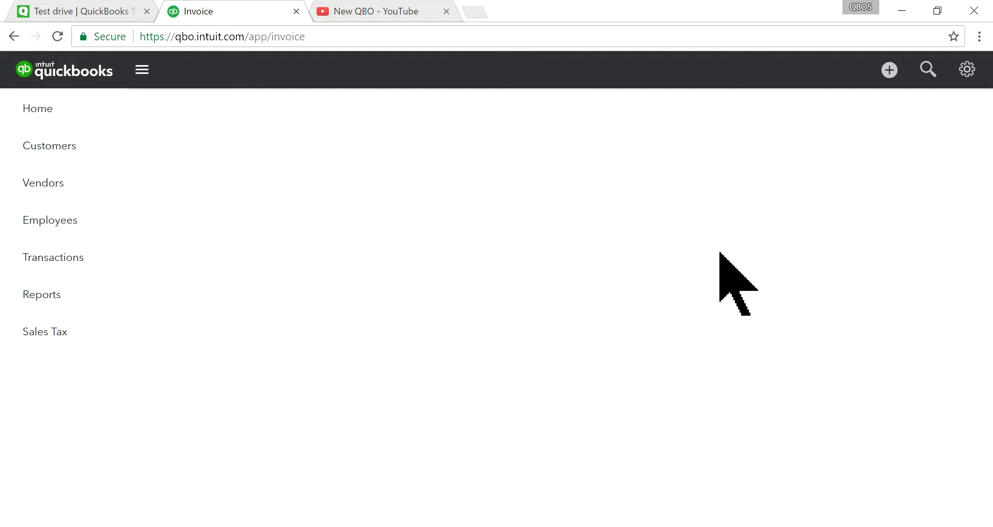
pyautogui.scroll(-10, 719, 277)
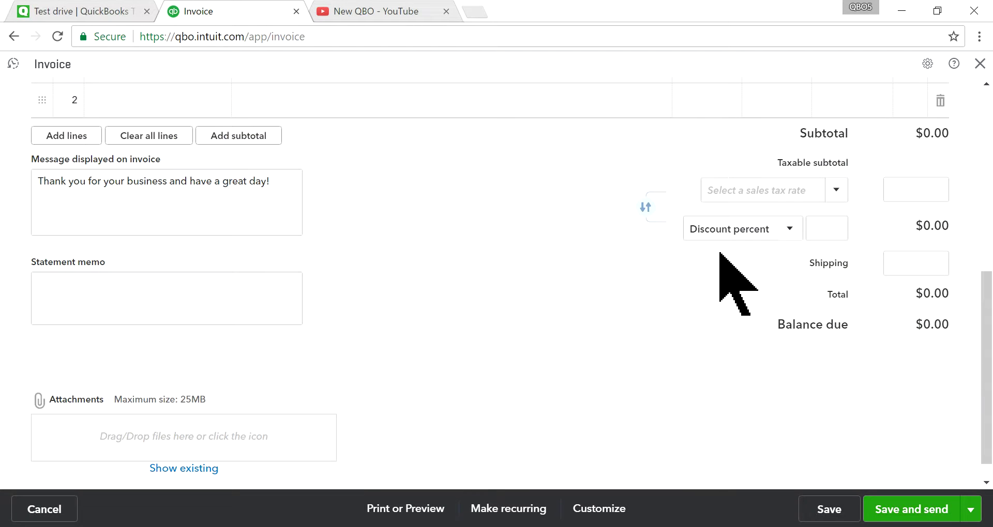
pyautogui.click(918, 261)
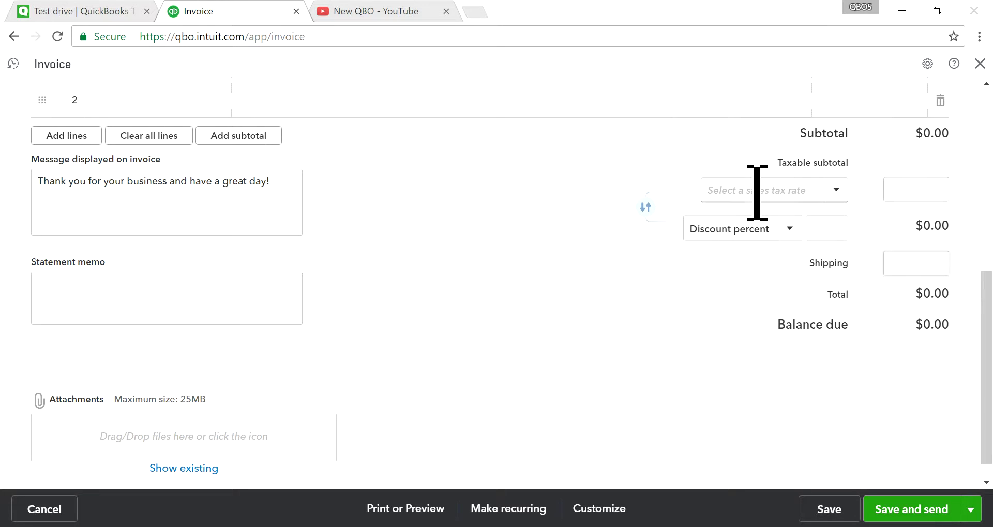
# Step: Set the invoice's sales tax rate to NYC (8.875%) and compare its position with the shipping amount
pyautogui.click(835, 192)
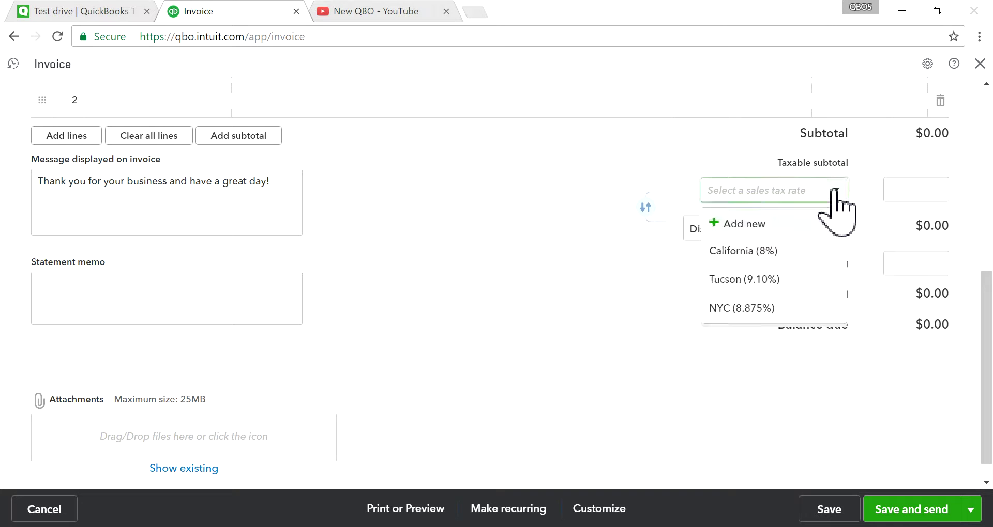
pyautogui.click(755, 309)
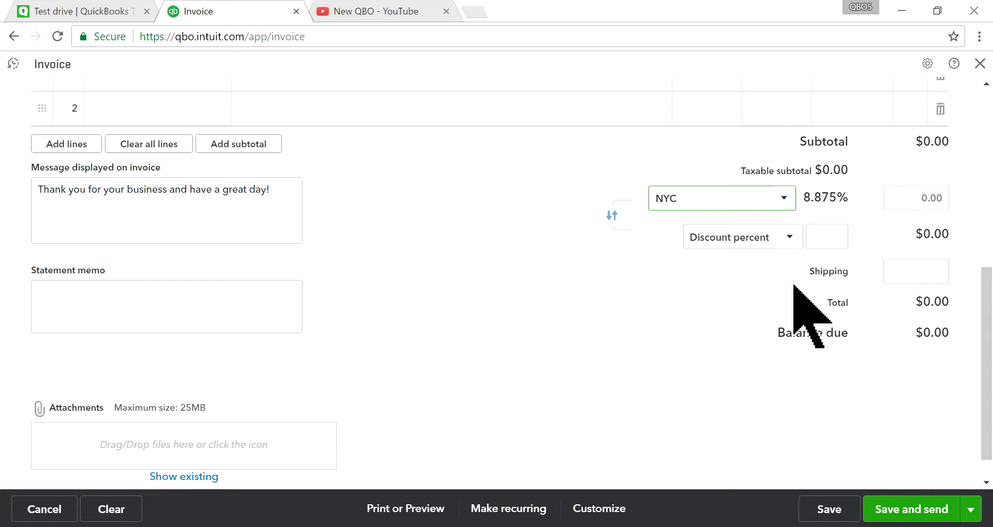
pyautogui.scroll(5, 828, 351)
pyautogui.scroll(-5, 908, 466)
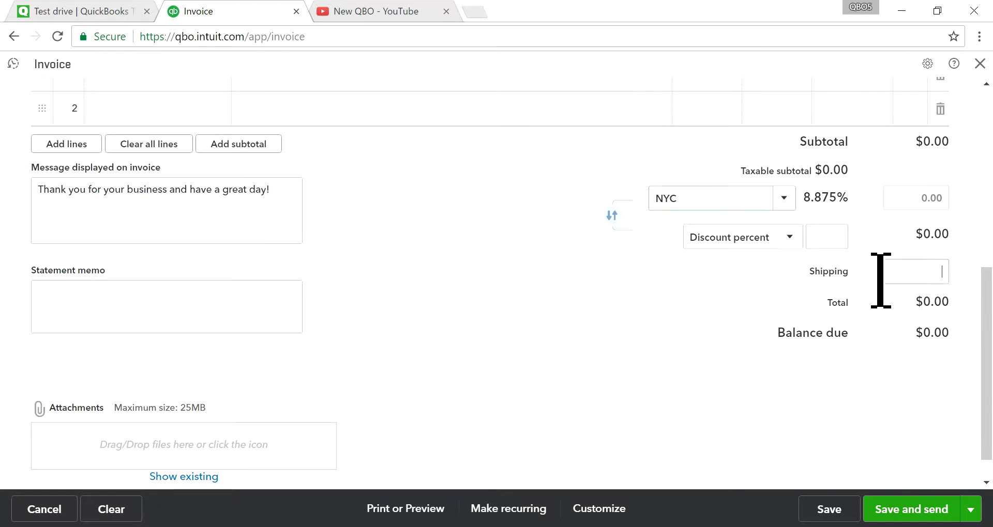
pyautogui.scroll(6, 786, 311)
pyautogui.scroll(-5, 653, 365)
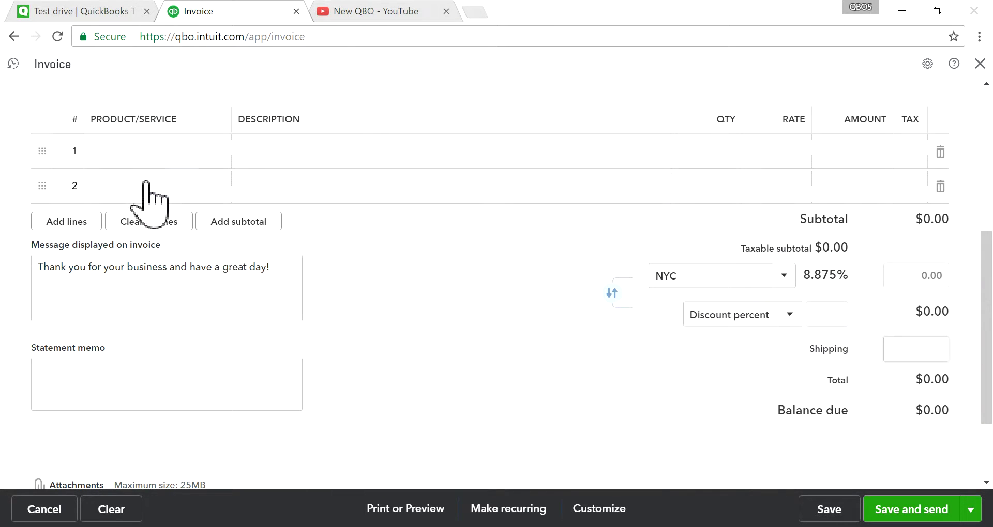
# Step: Add four more blank product lines to the invoice
pyautogui.click(82, 220)
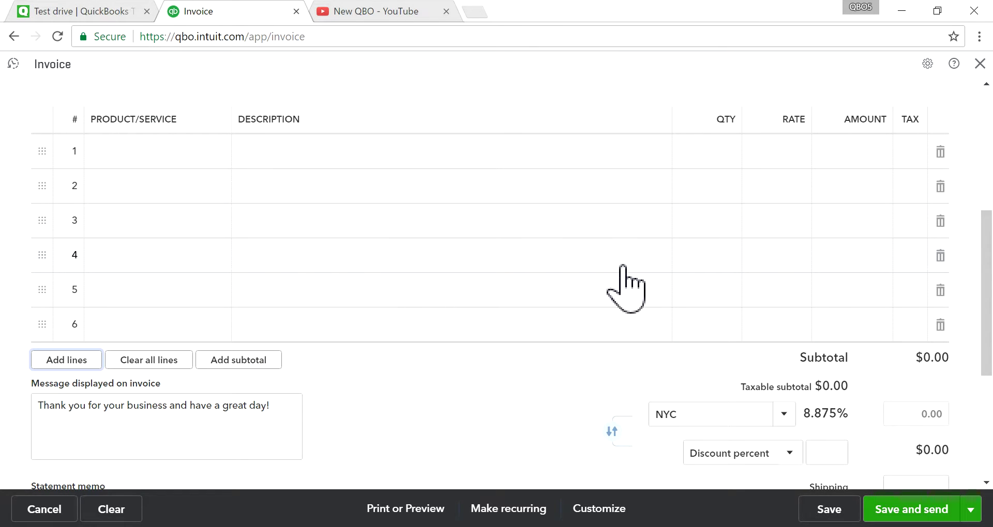
pyautogui.scroll(-3, 731, 343)
pyautogui.scroll(8, 753, 288)
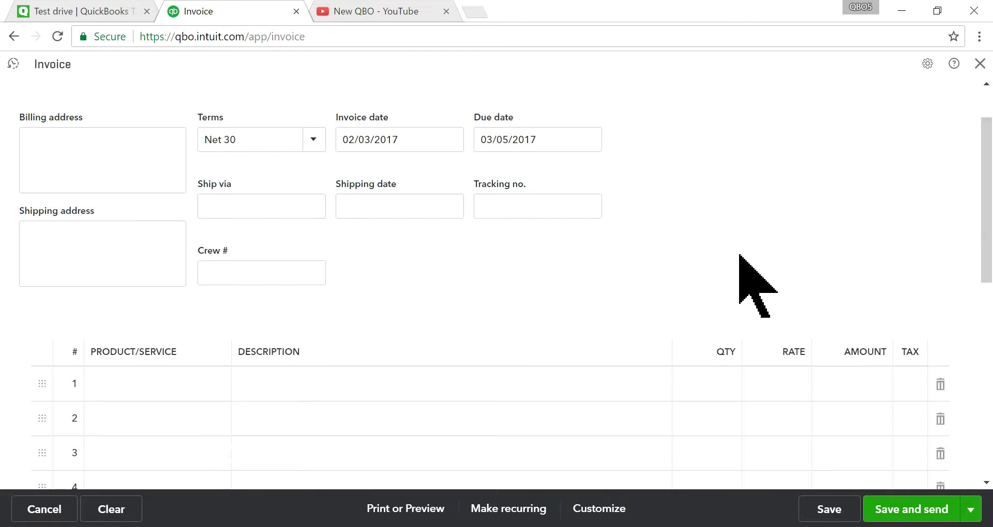
# Step: Turn off the Shipping field for sales forms and check the invoice's totals section
pyautogui.click(926, 64)
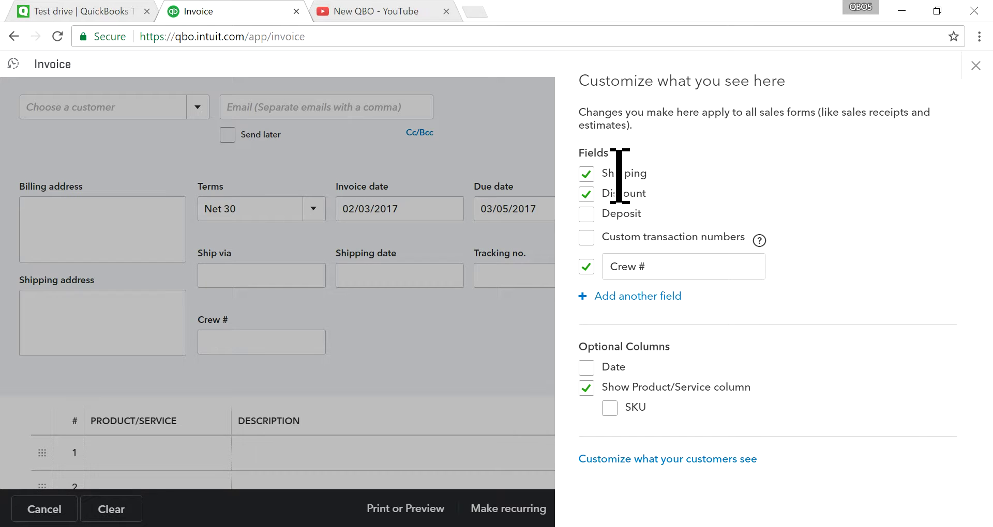
pyautogui.click(587, 174)
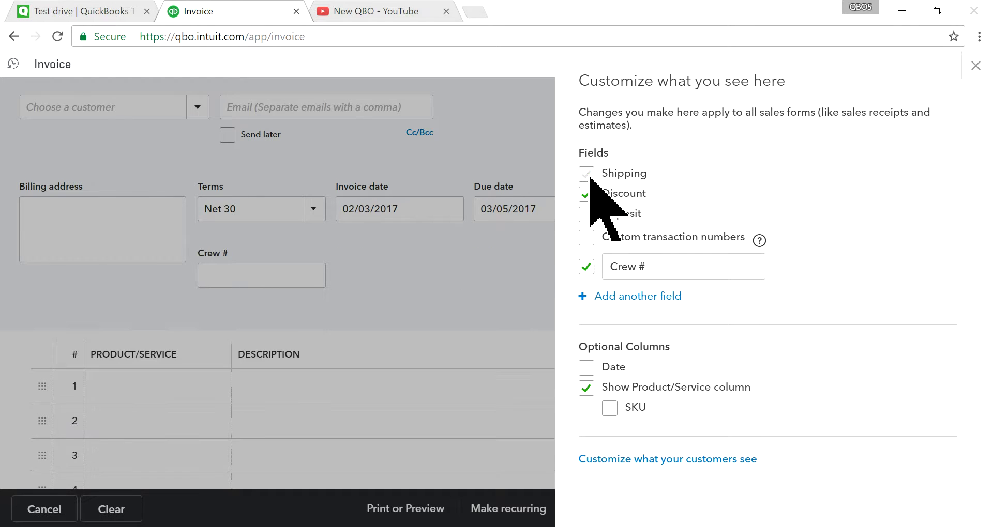
pyautogui.click(533, 126)
pyautogui.scroll(-7, 723, 318)
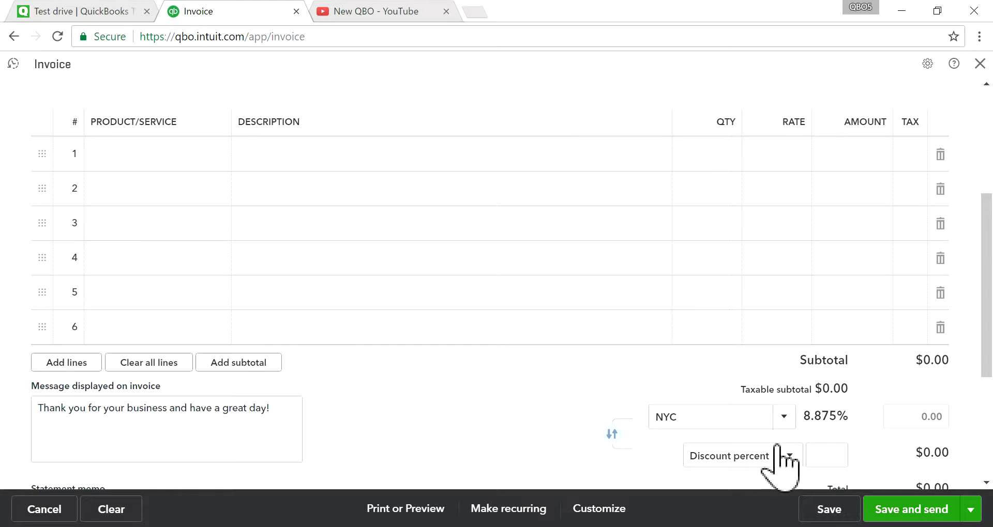
pyautogui.scroll(7, 675, 360)
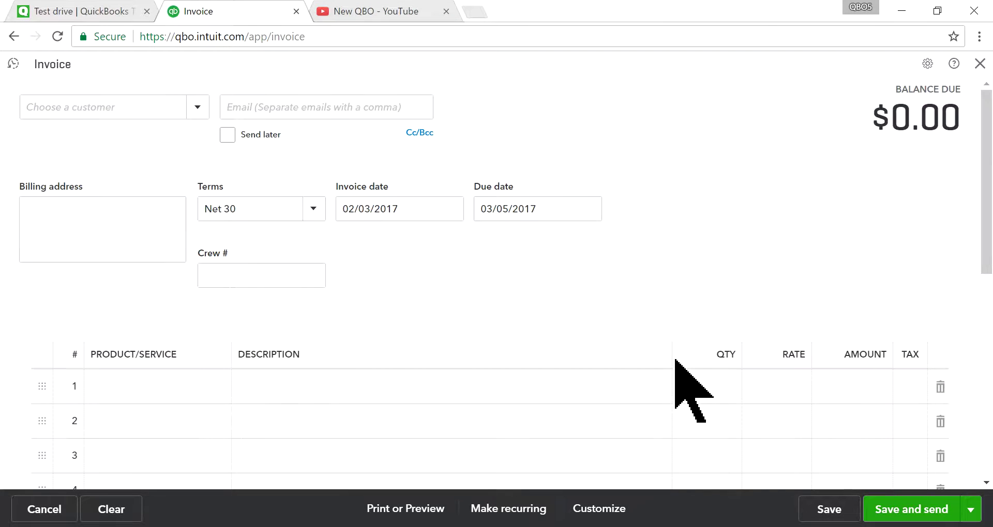
# Step: Add a new customer named NY Customer to the invoice and save it
pyautogui.click(109, 99)
pyautogui.write('NY')
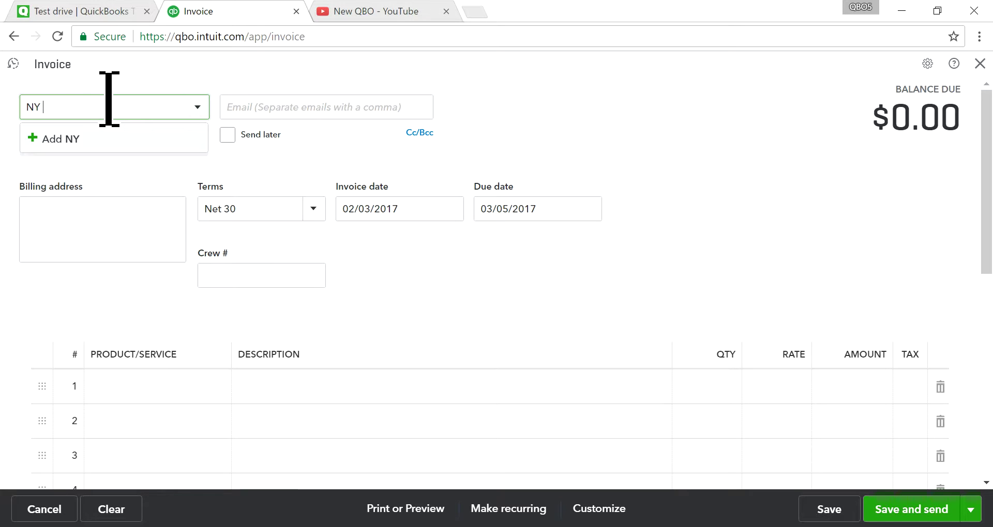
pyautogui.write(' Customer')
pyautogui.click(98, 141)
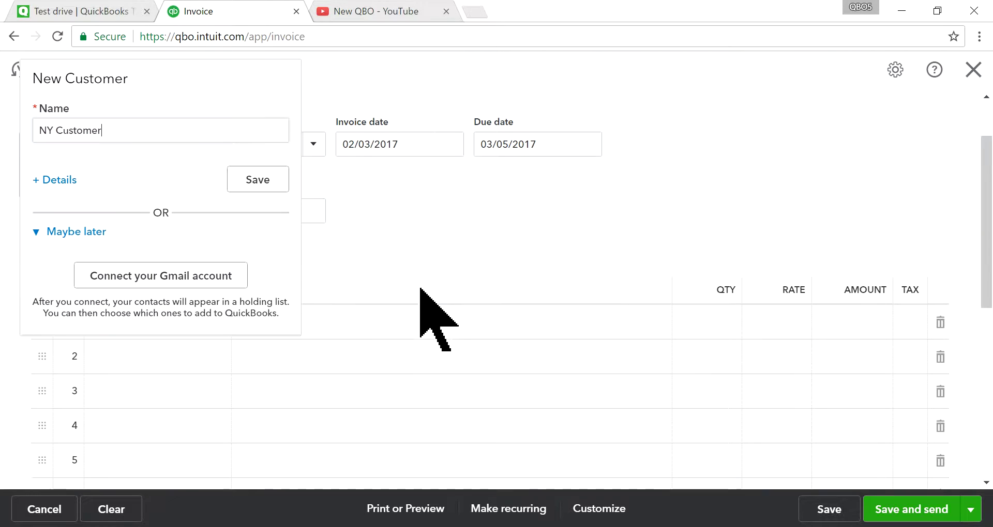
pyautogui.click(259, 184)
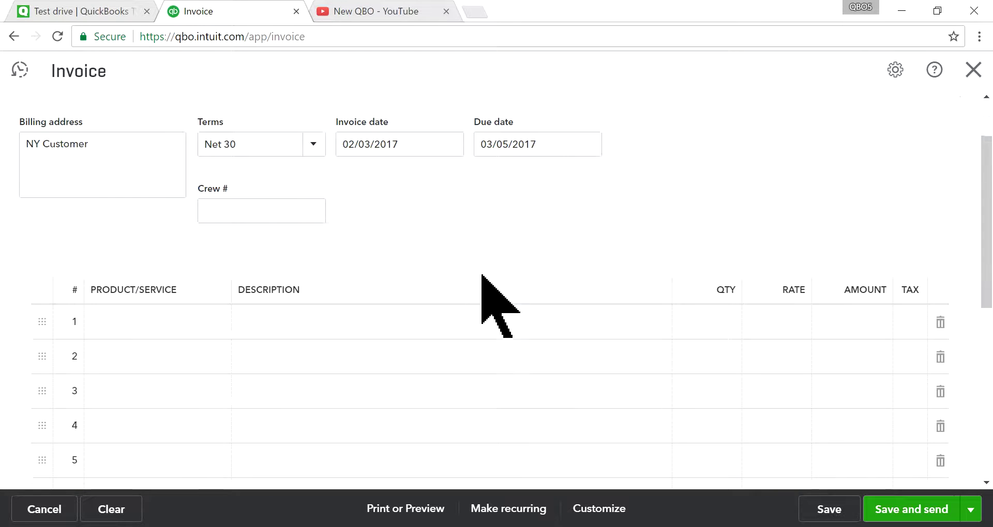
# Step: Add the Pump product on the invoice's first line with a quantity of 10
pyautogui.click(157, 399)
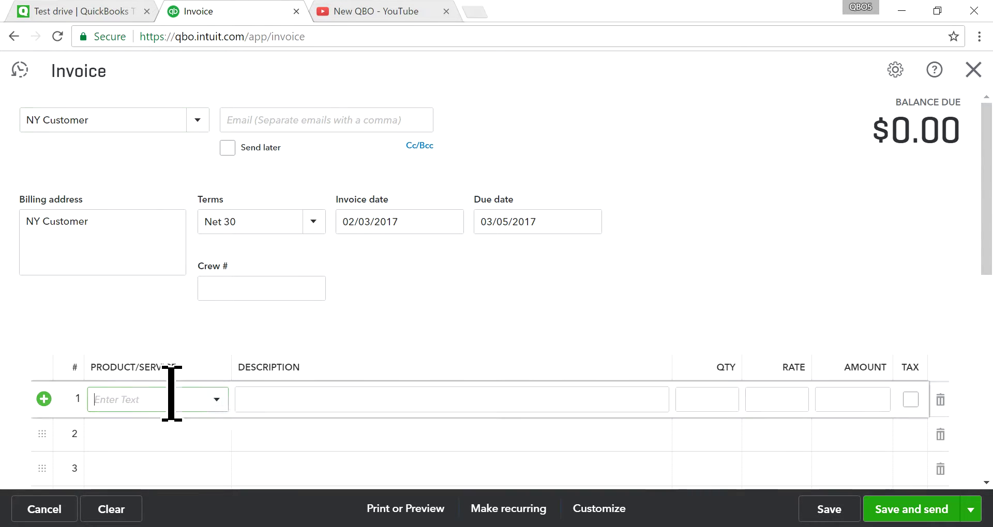
pyautogui.click(215, 399)
pyautogui.scroll(-4, 266, 321)
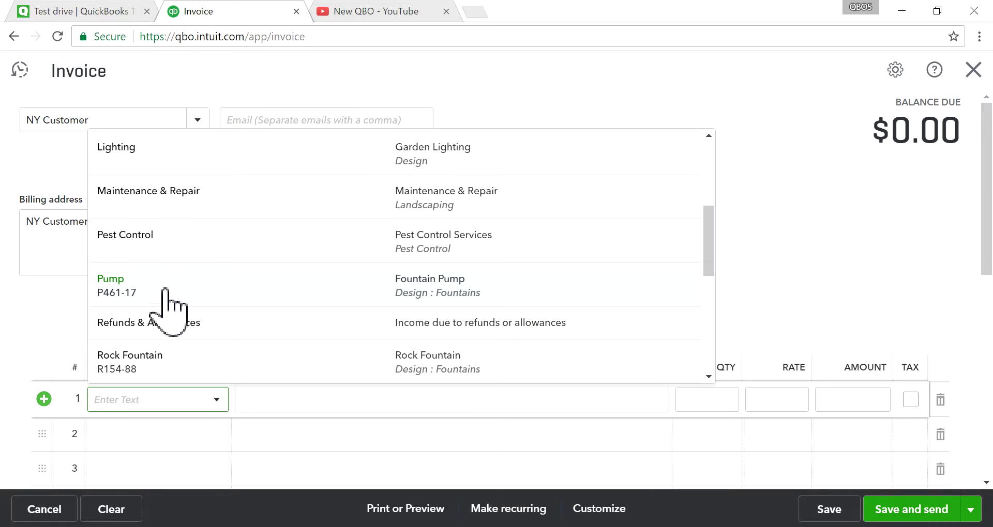
pyautogui.click(175, 292)
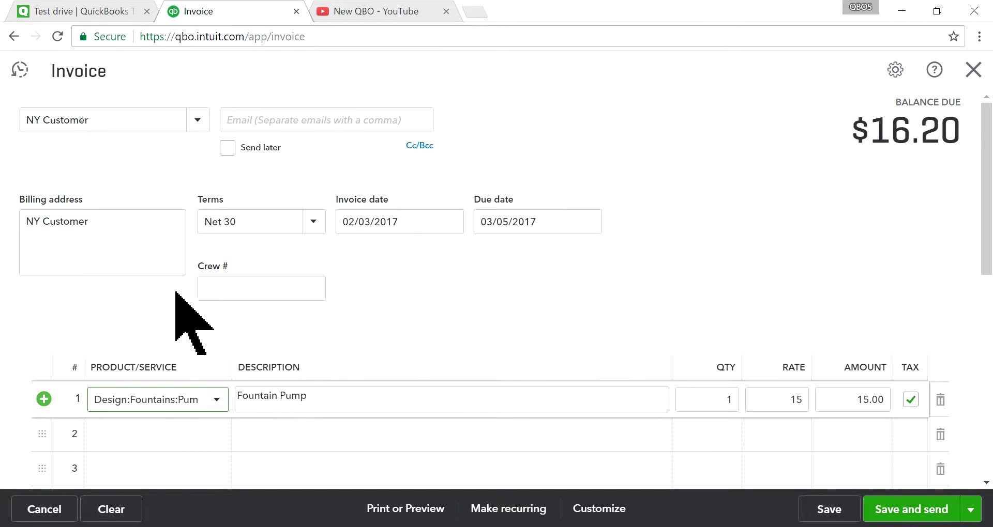
pyautogui.scroll(-2, 641, 398)
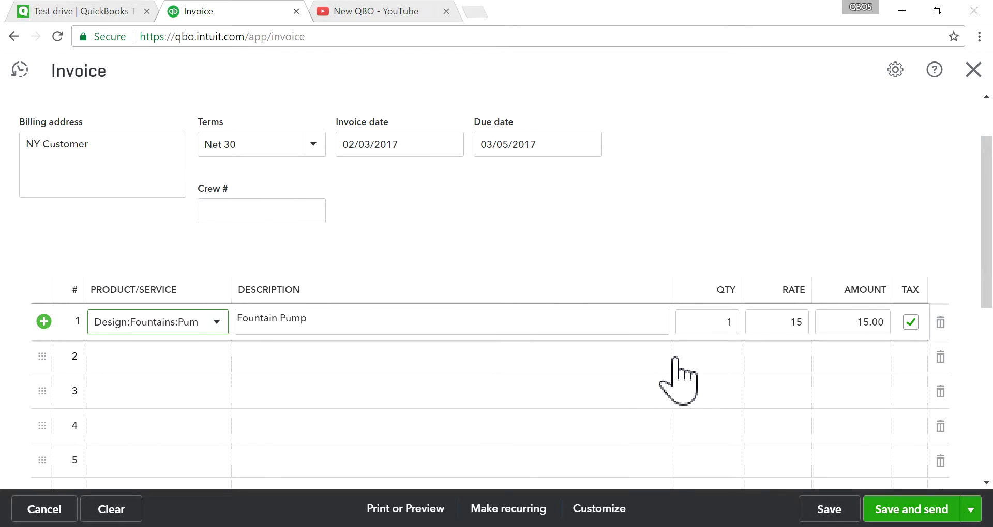
pyautogui.click(730, 317)
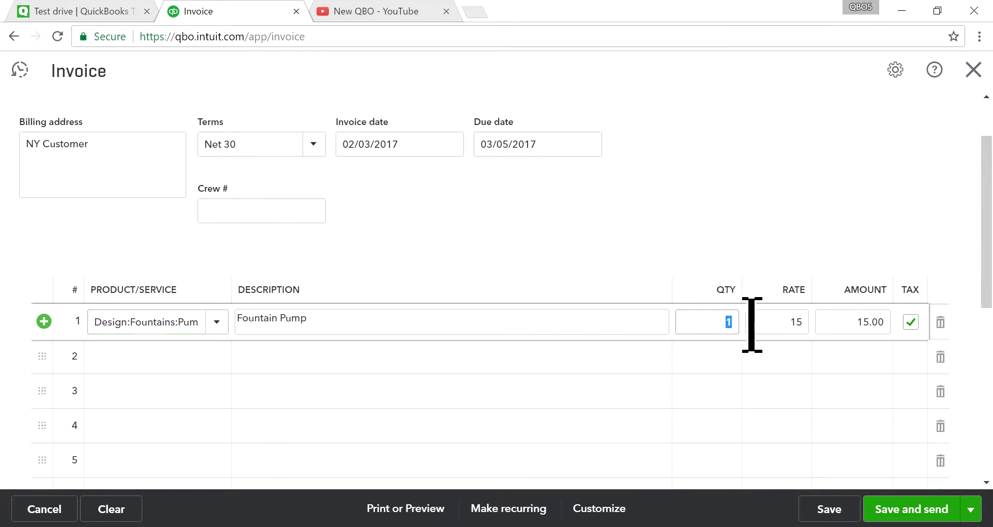
pyautogui.write('0')
pyautogui.click(641, 204)
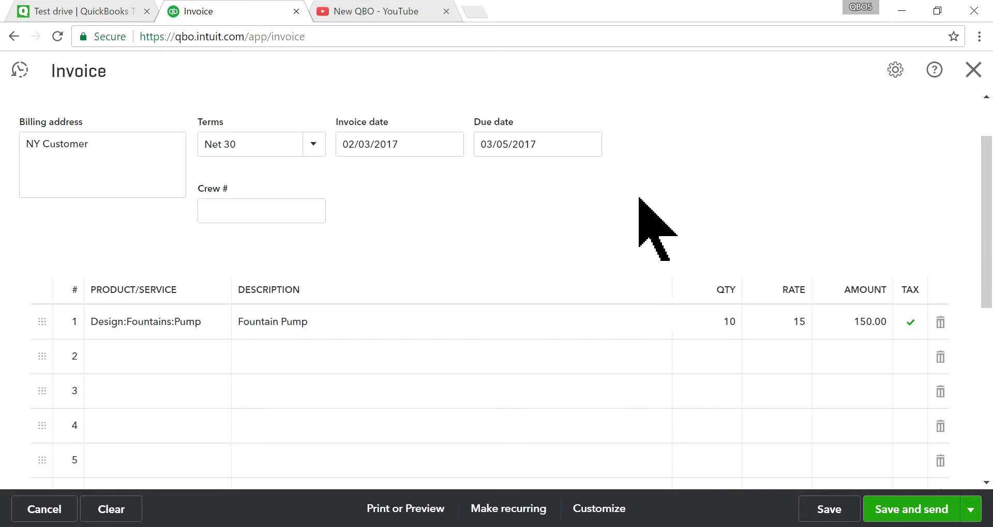
# Step: Add the Shipping service on the invoice's second line
pyautogui.scroll(-1, 289, 385)
pyautogui.click(129, 274)
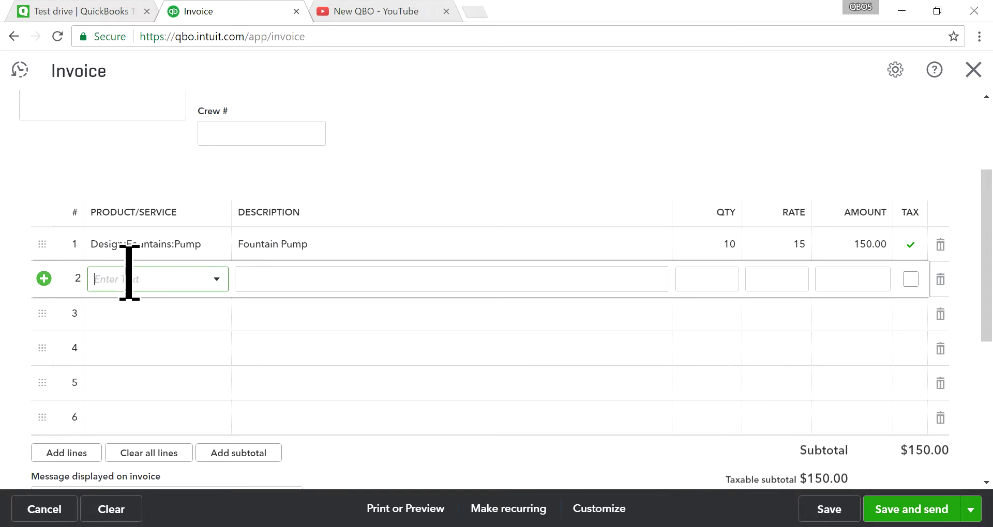
pyautogui.write('Ship')
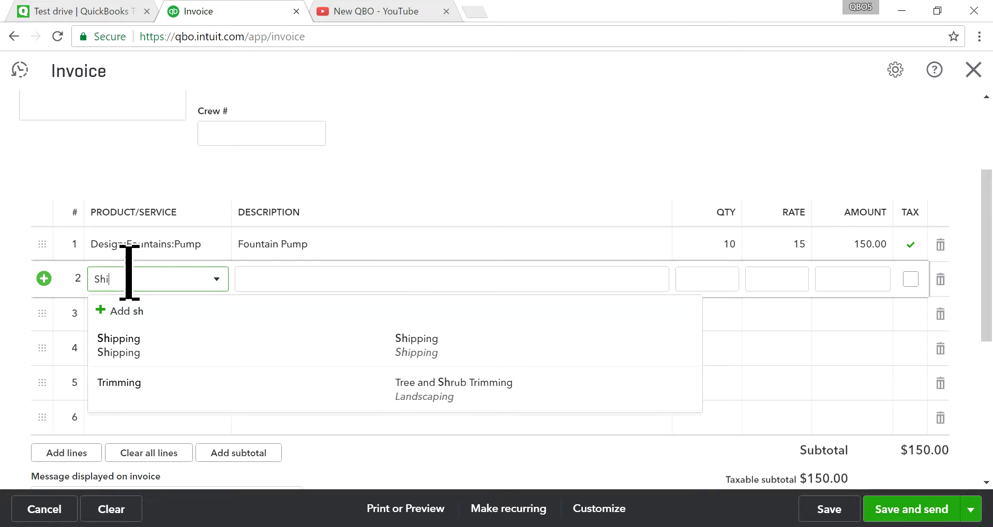
pyautogui.click(155, 349)
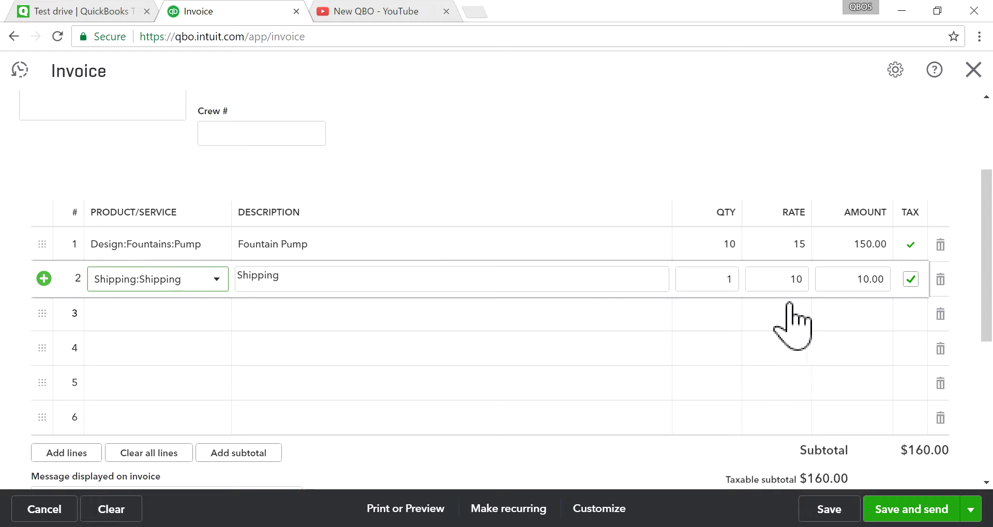
# Step: Set the invoice's sales tax rate to NYC (8.875%)
pyautogui.scroll(-3, 779, 351)
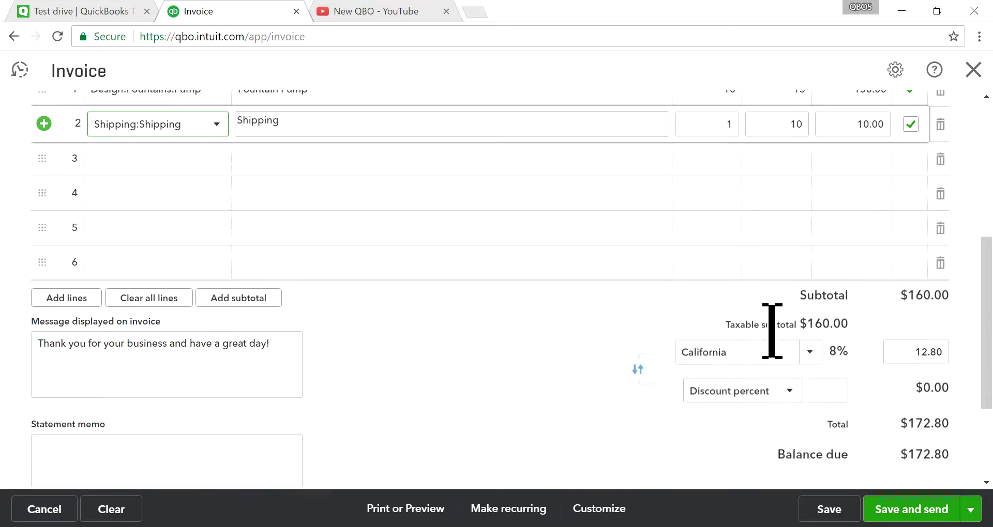
pyautogui.click(750, 351)
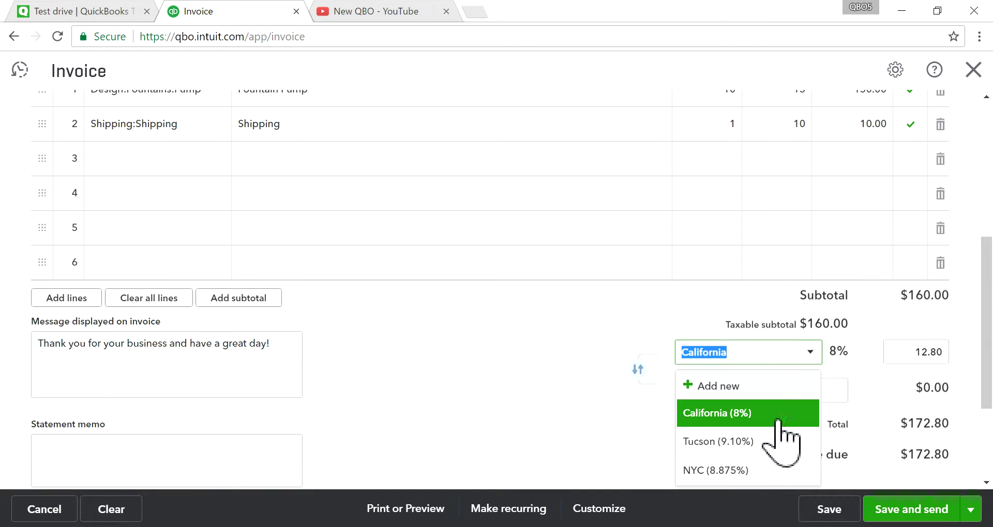
pyautogui.click(733, 470)
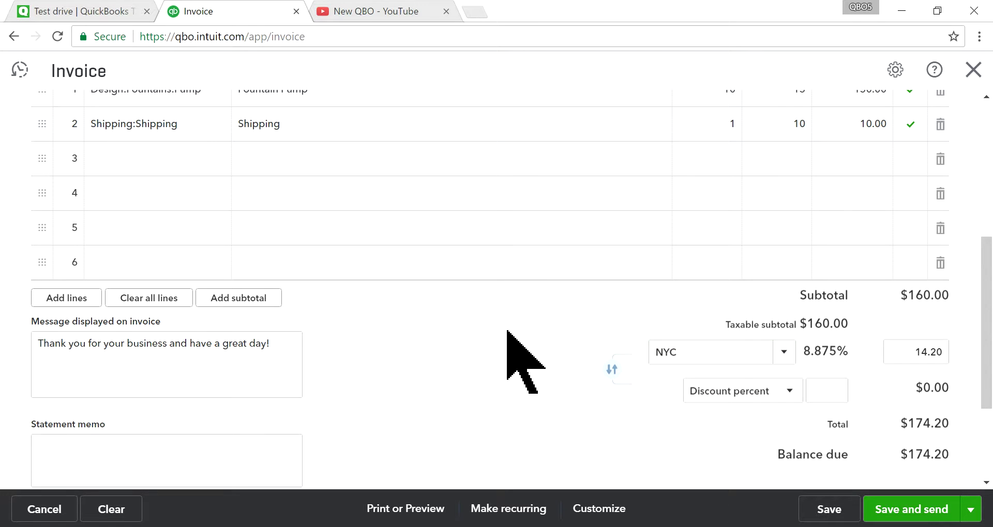
pyautogui.click(776, 352)
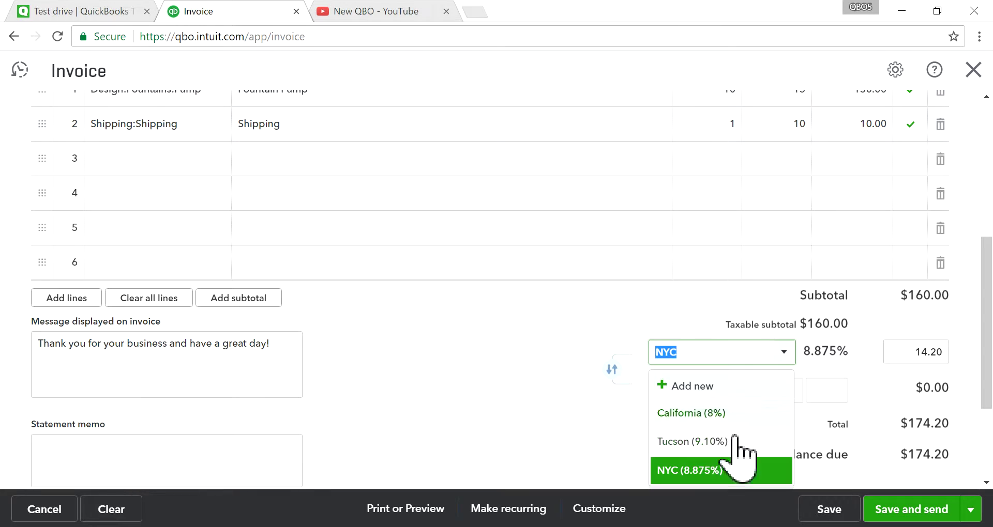
pyautogui.click(719, 470)
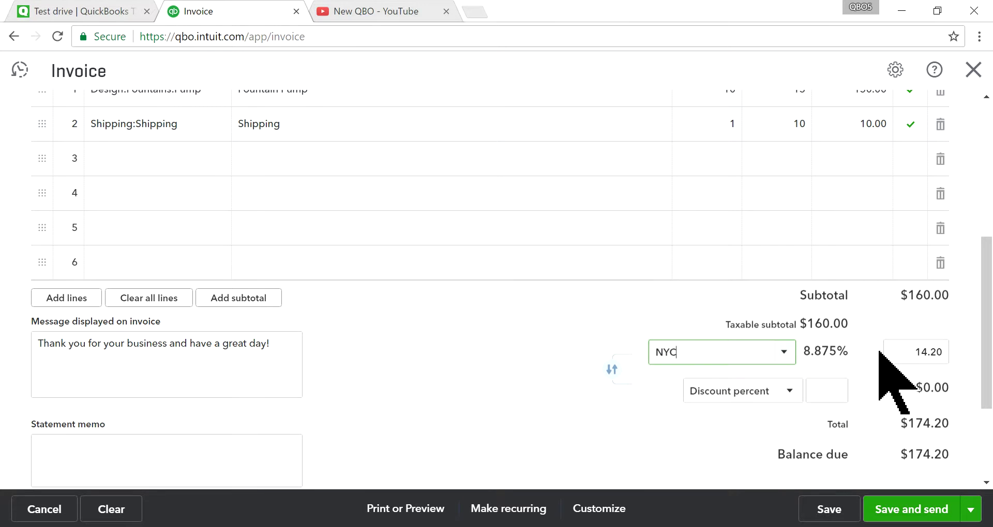
# Step: Check the invoice's totals, then save and close the invoice without sending it
pyautogui.scroll(1, 837, 279)
pyautogui.scroll(-3, 905, 249)
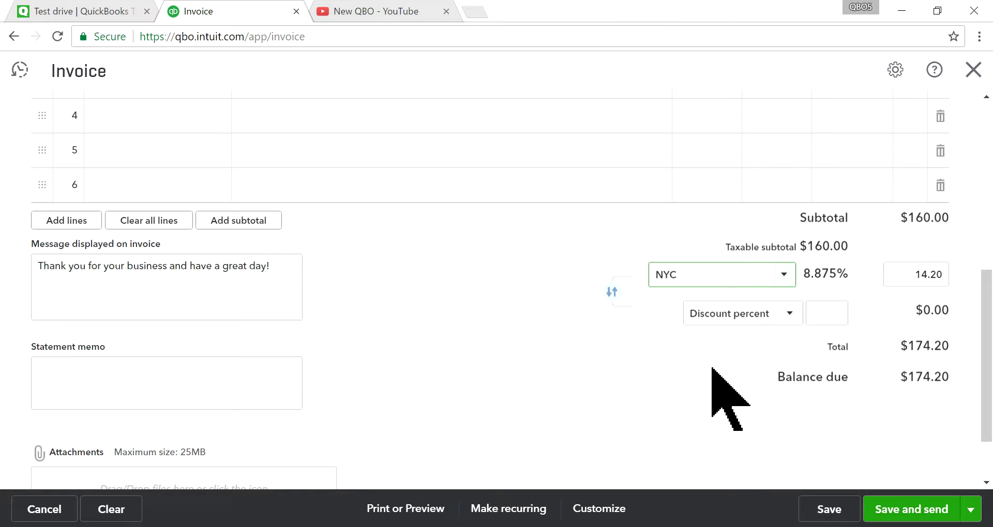
pyautogui.scroll(-2, 897, 344)
pyautogui.moveTo(901, 266)
pyautogui.mouseDown()
pyautogui.moveTo(924, 269)
pyautogui.moveTo(902, 268)
pyautogui.mouseUp()
pyautogui.click(827, 445)
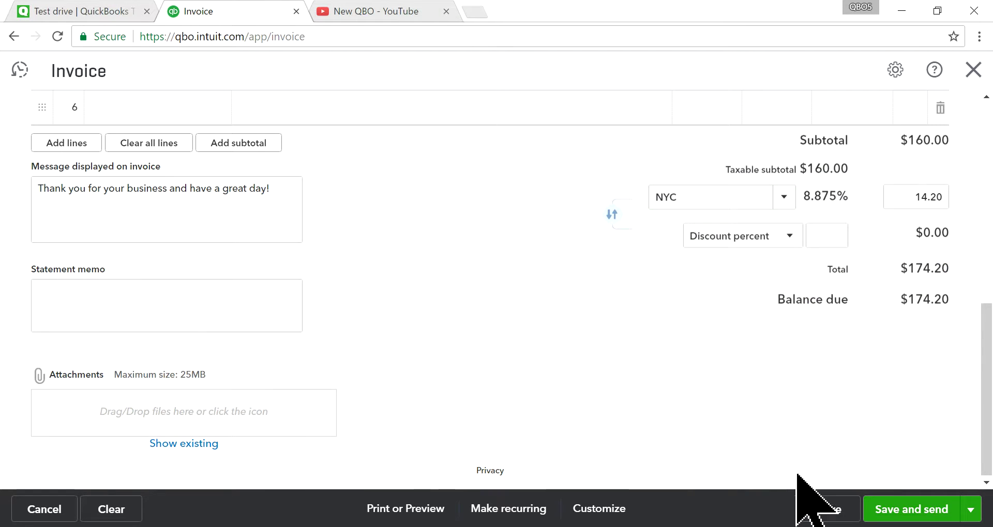
pyautogui.click(967, 517)
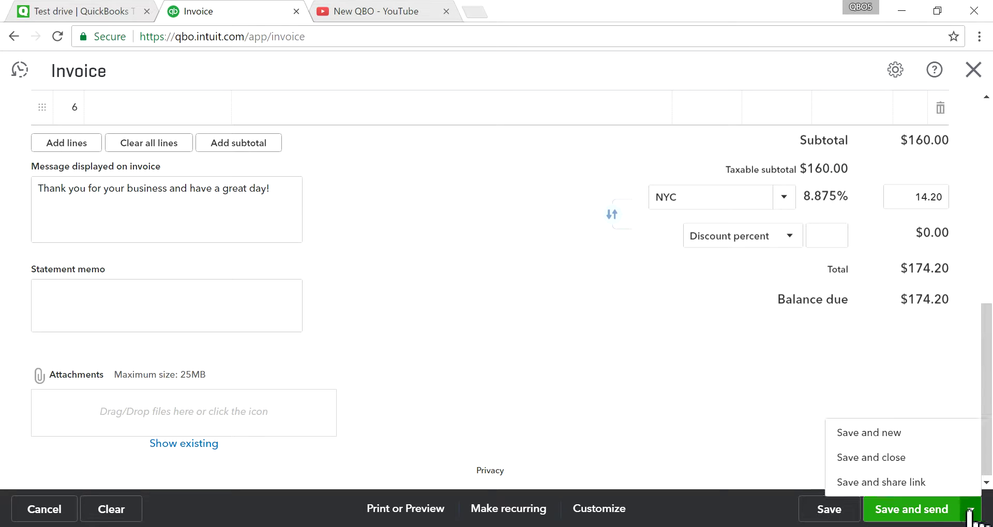
pyautogui.click(853, 461)
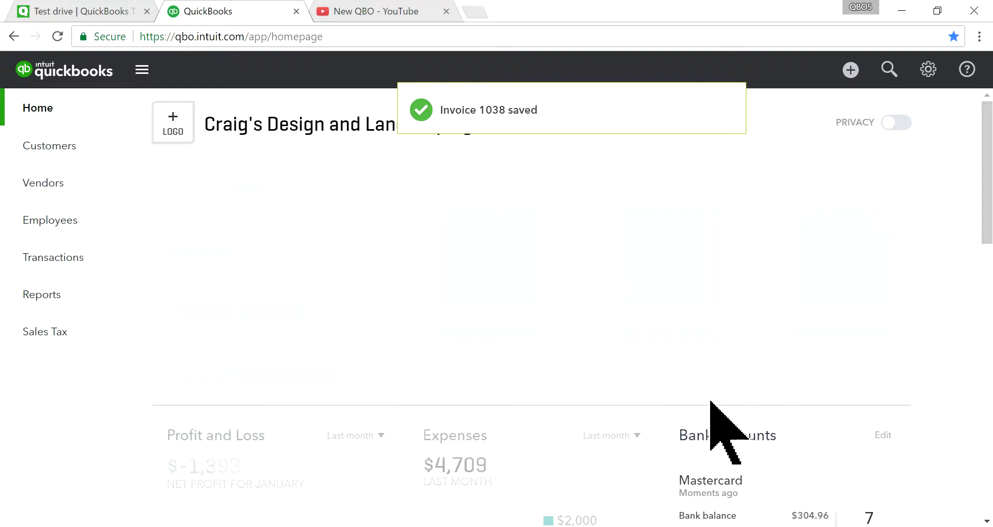
# Step: Open the sales tax liability report from the Sales Tax Center and examine the NYC taxable amount and tax
pyautogui.click(43, 334)
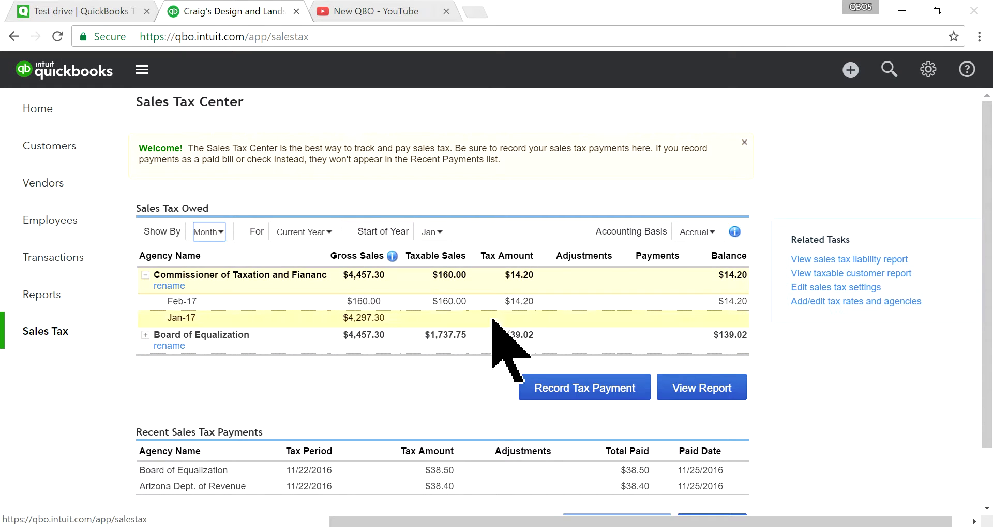
pyautogui.click(830, 261)
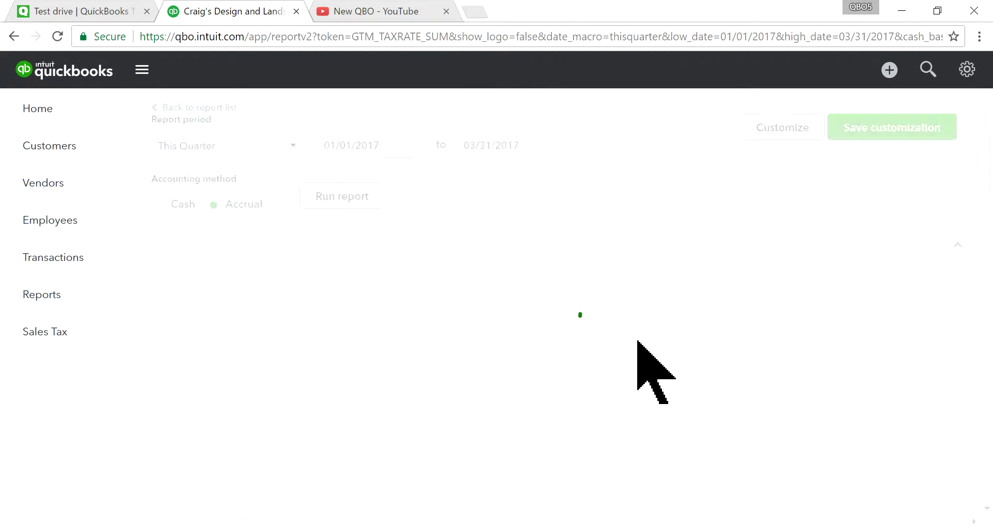
pyautogui.scroll(-3, 758, 406)
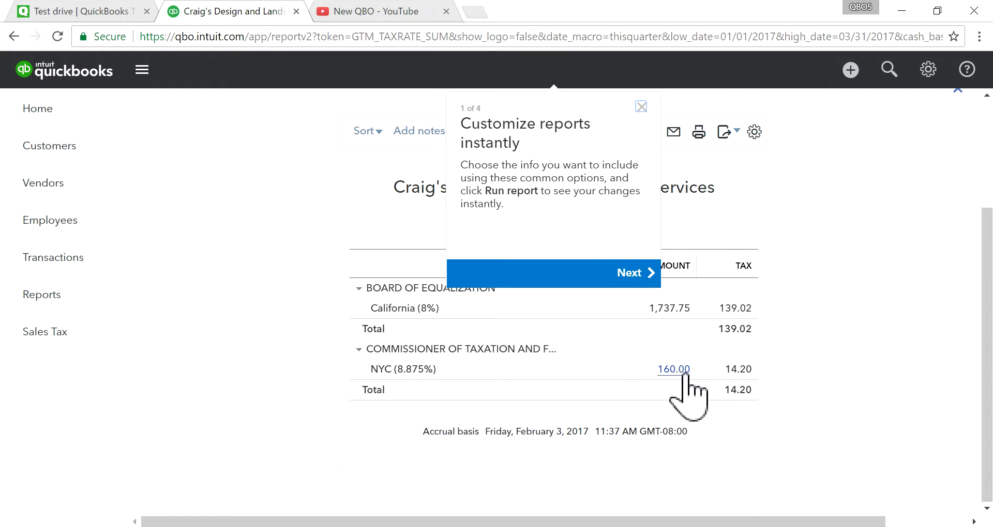
pyautogui.click(641, 107)
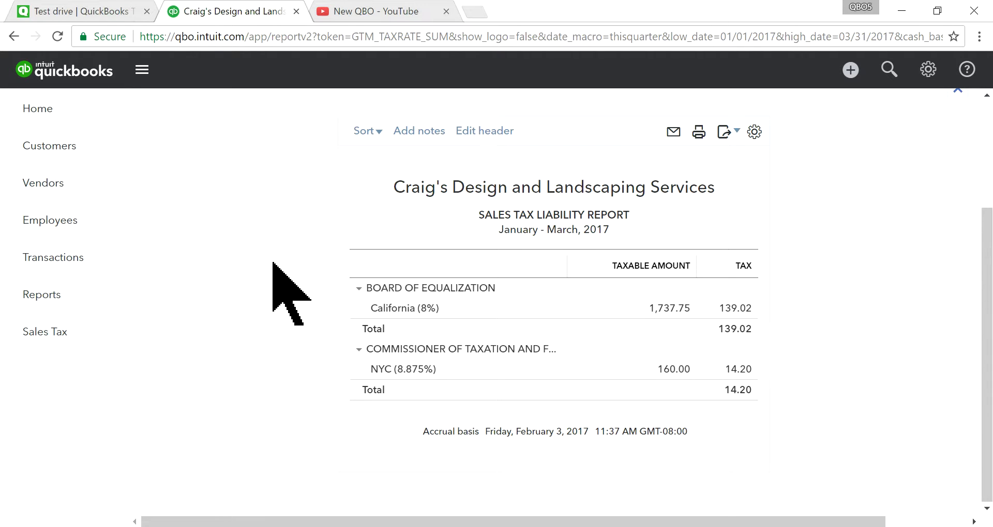
pyautogui.scroll(3, 273, 263)
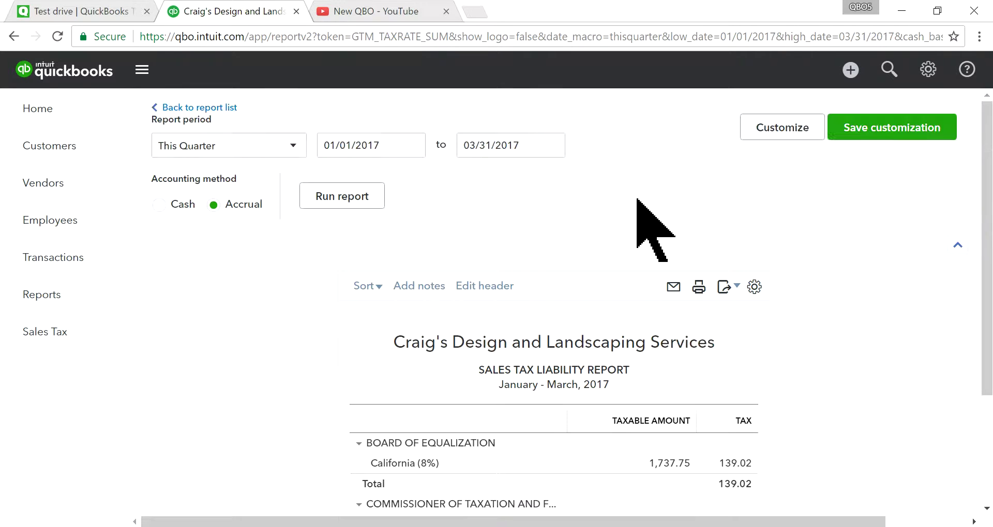
# Step: Reopen NY Customer's saved invoice from the recent invoices and review its product lines and tax
pyautogui.click(850, 69)
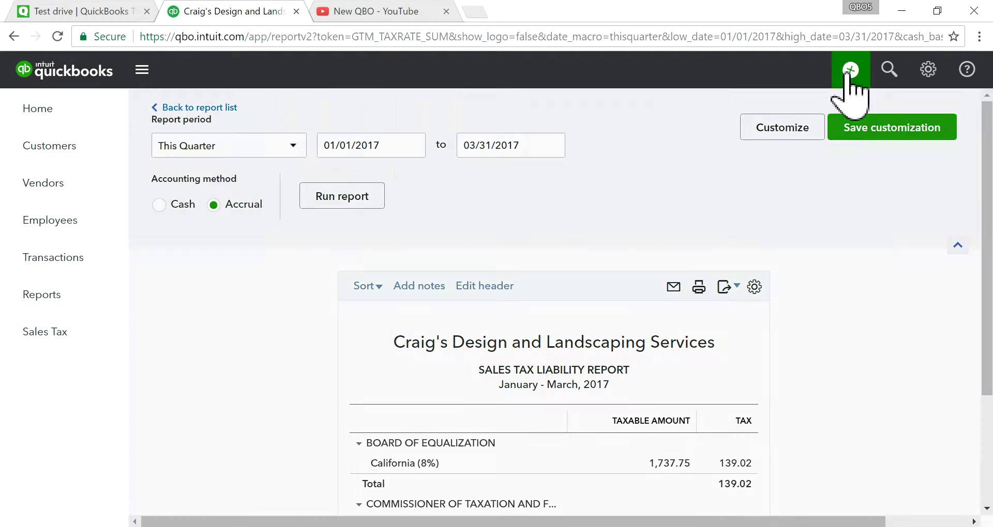
pyautogui.click(349, 180)
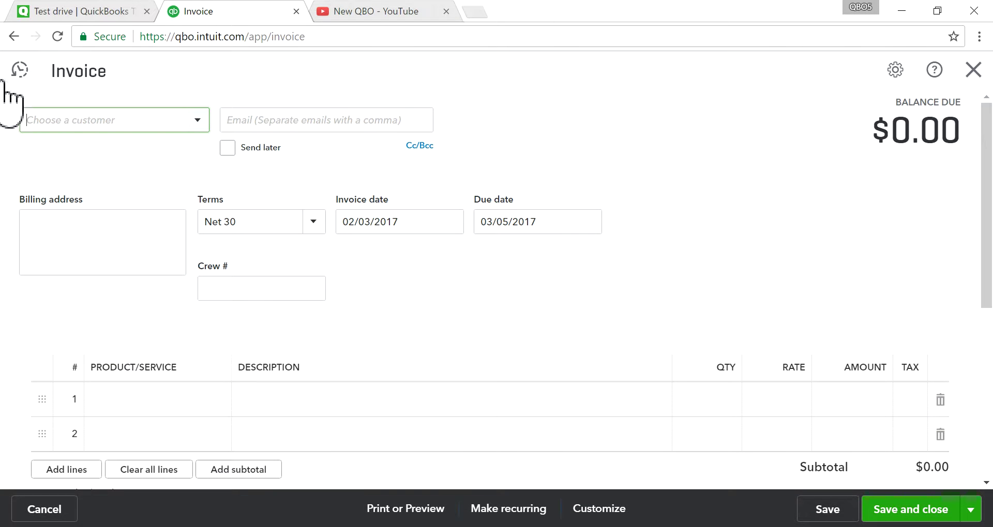
pyautogui.click(21, 70)
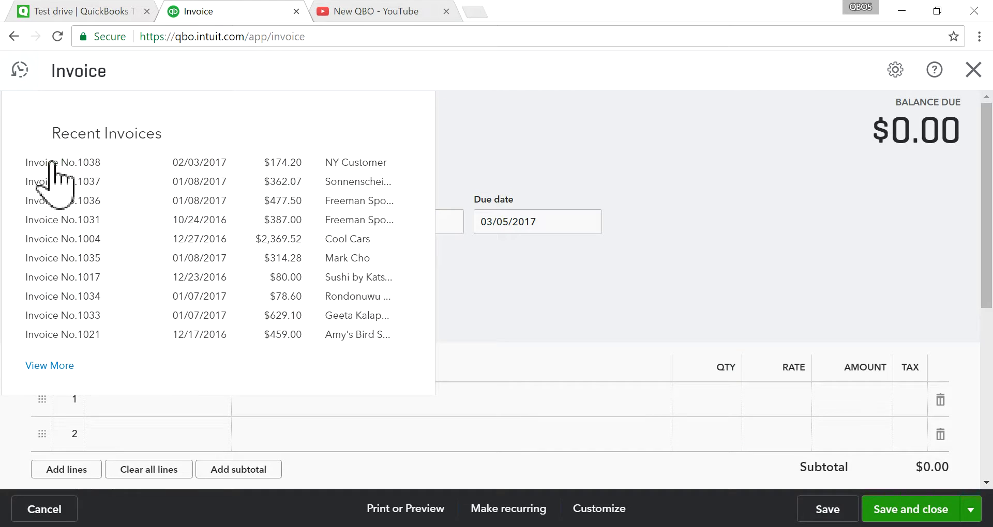
pyautogui.click(54, 164)
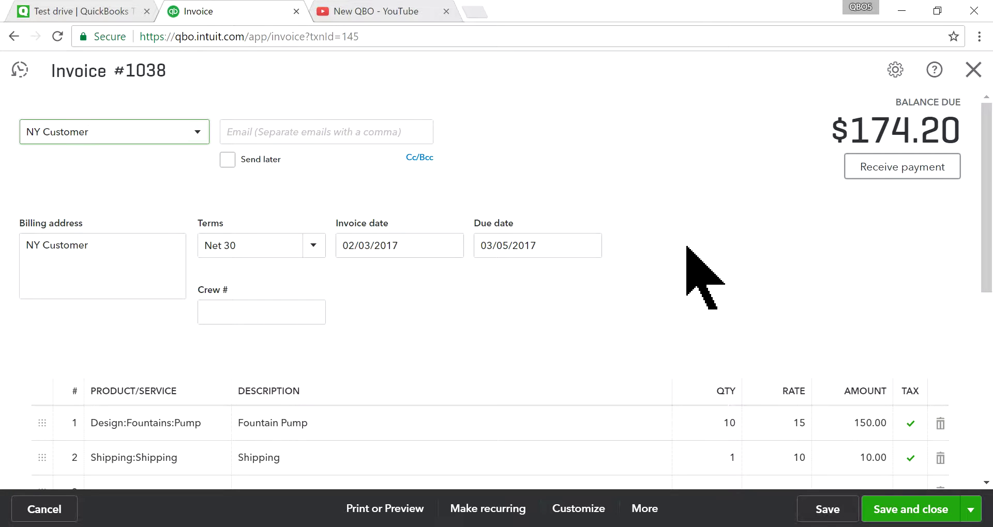
pyautogui.scroll(-5, 687, 247)
pyautogui.scroll(2, 687, 266)
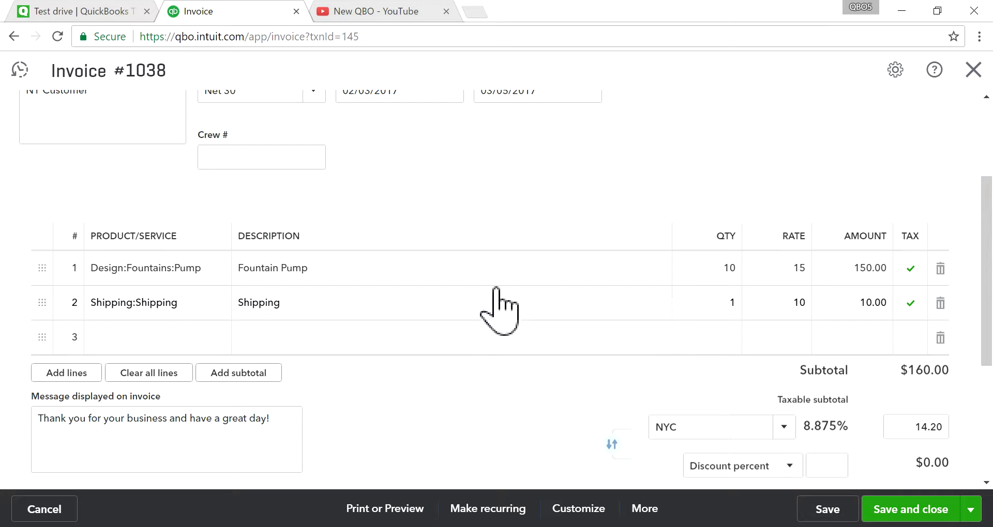
# Step: Change the Pump line's amount to 140.00, save the invoice, and close the blank invoice form
pyautogui.click(862, 266)
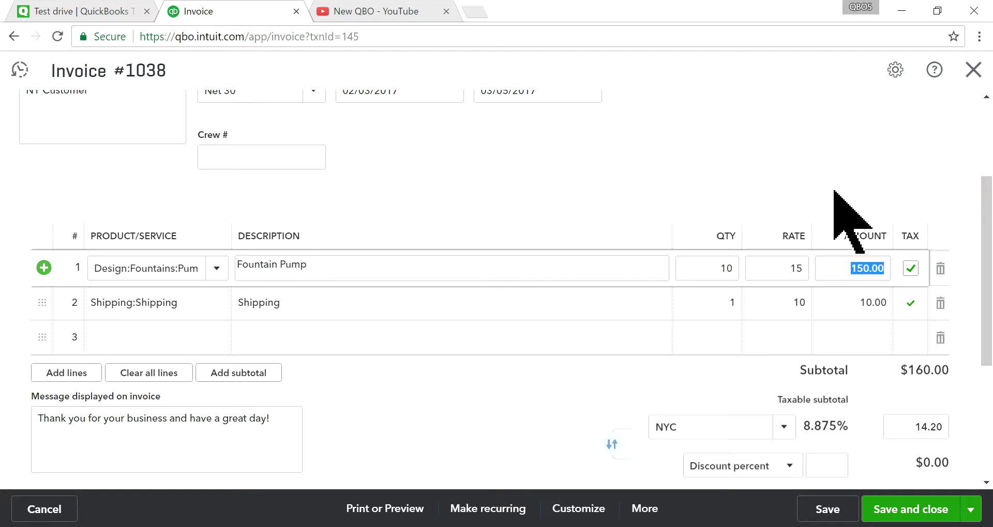
pyautogui.write('140.00')
pyautogui.click(775, 191)
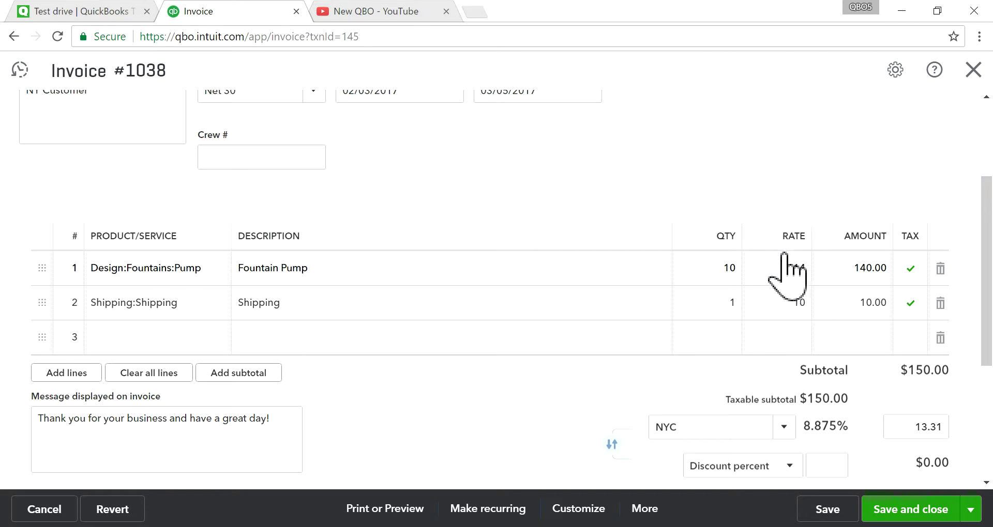
pyautogui.moveTo(730, 263)
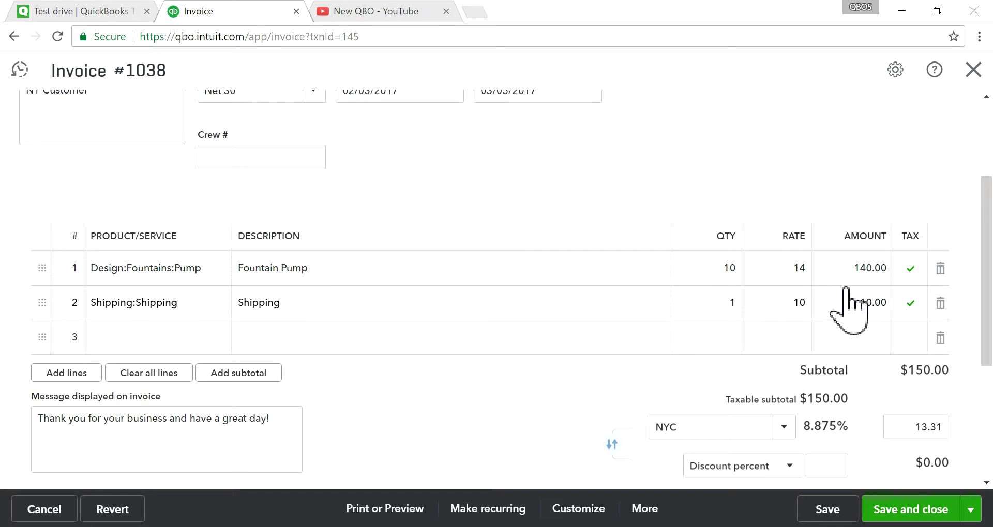
pyautogui.click(915, 517)
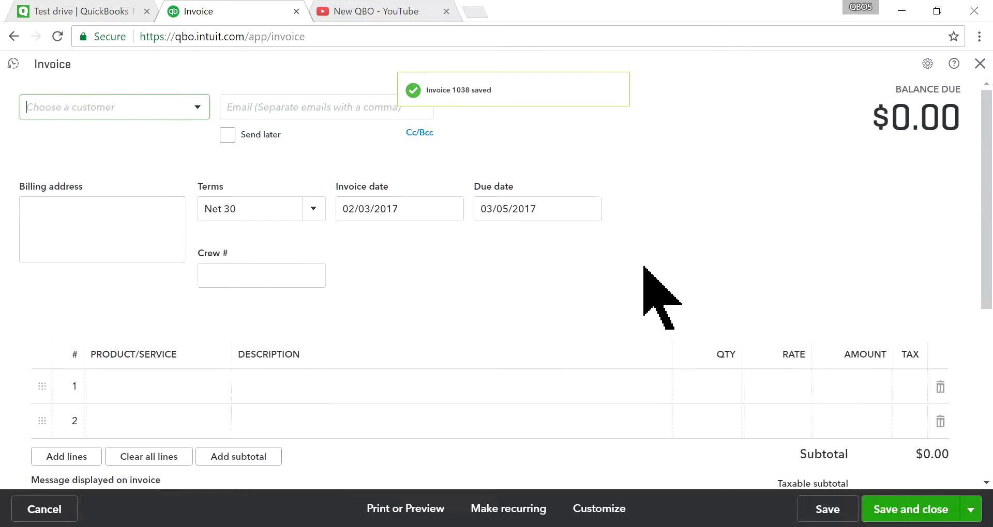
pyautogui.click(980, 64)
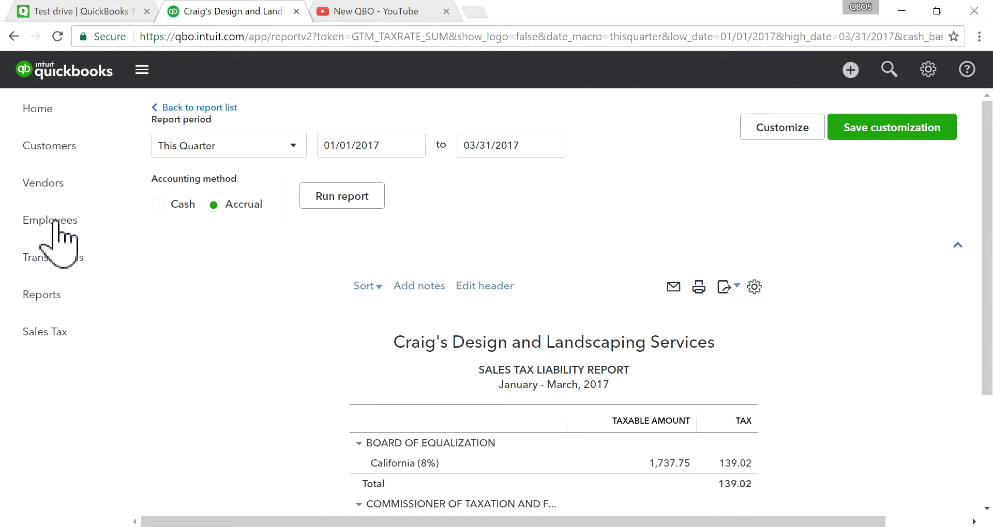
# Step: Run the Profit and Loss report from the recommended reports
pyautogui.click(36, 106)
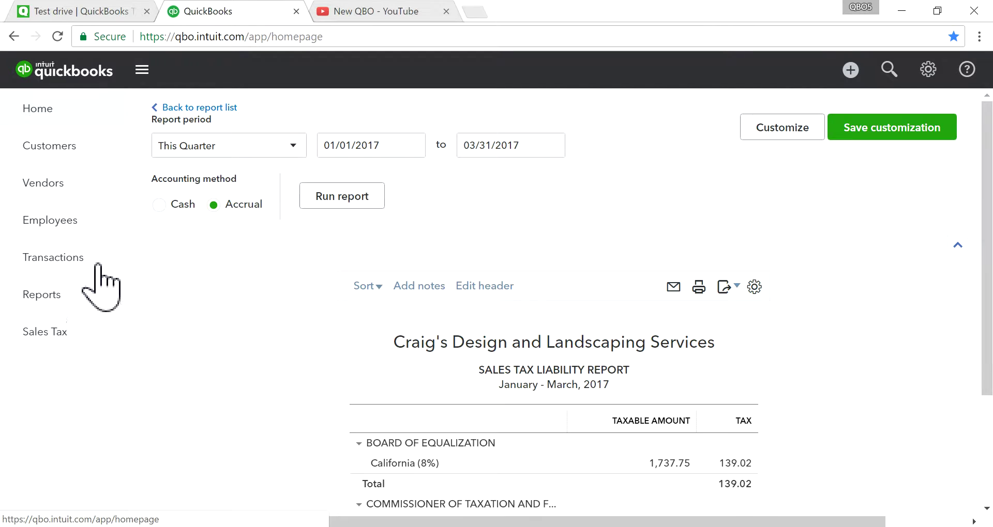
pyautogui.click(40, 294)
pyautogui.scroll(-2, 647, 354)
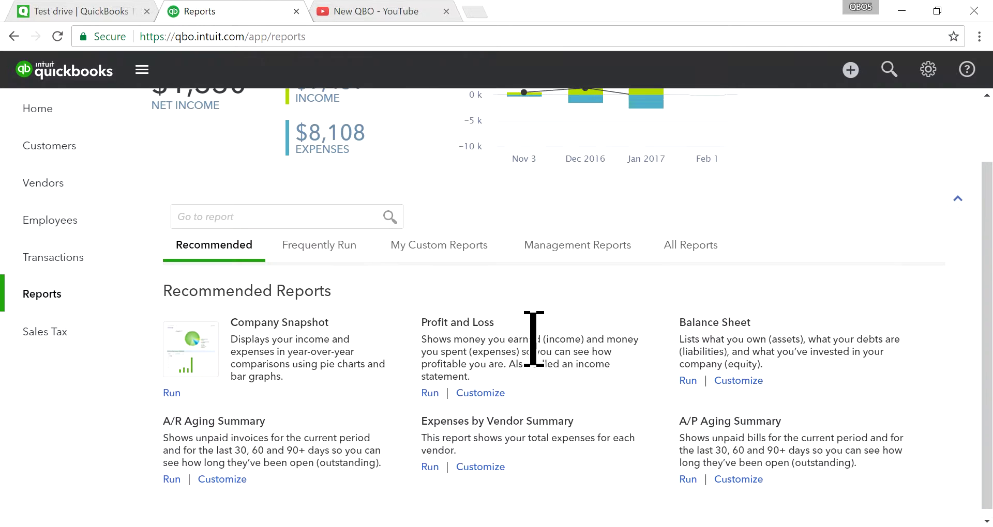
pyautogui.click(452, 331)
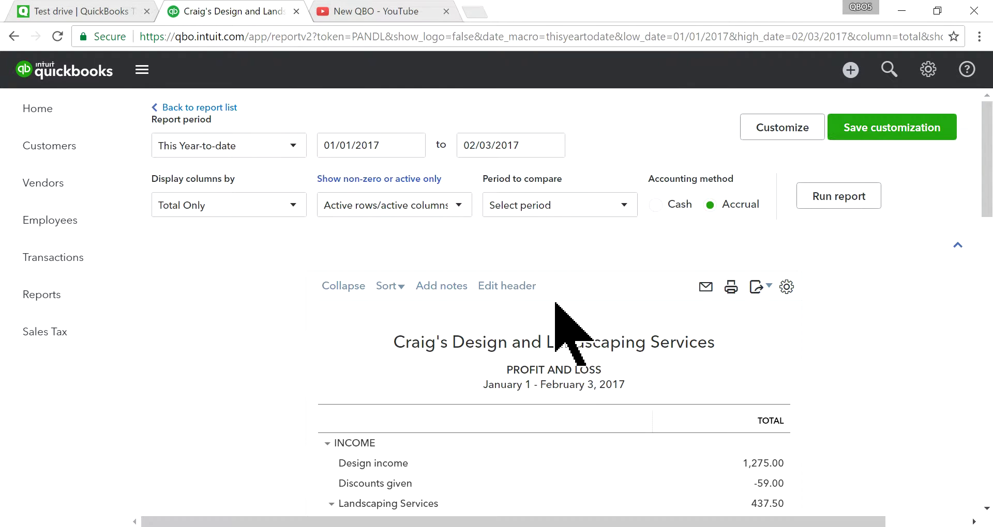
# Step: Rerun the Profit and Loss report for Today and examine its product and shipping income, cost of goods sold and net income
pyautogui.click(271, 148)
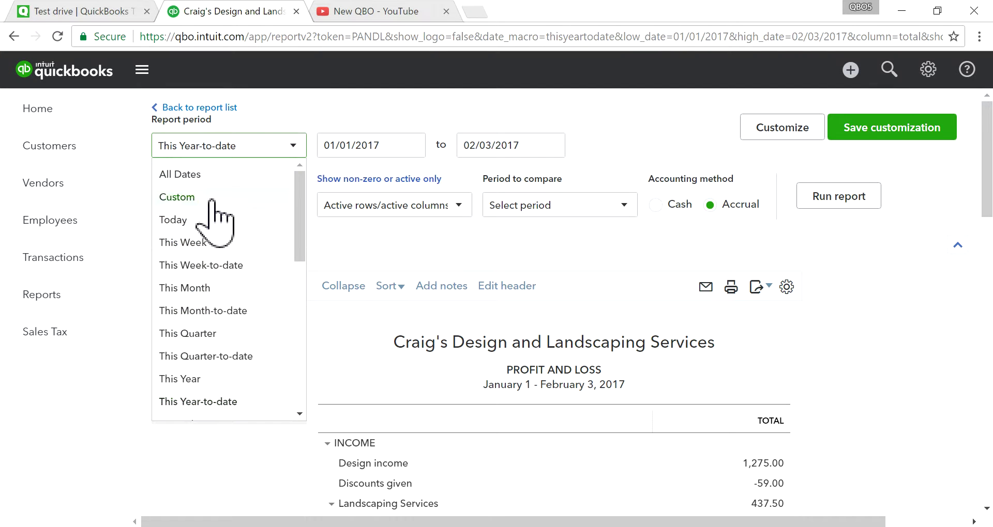
pyautogui.click(190, 222)
pyautogui.click(827, 200)
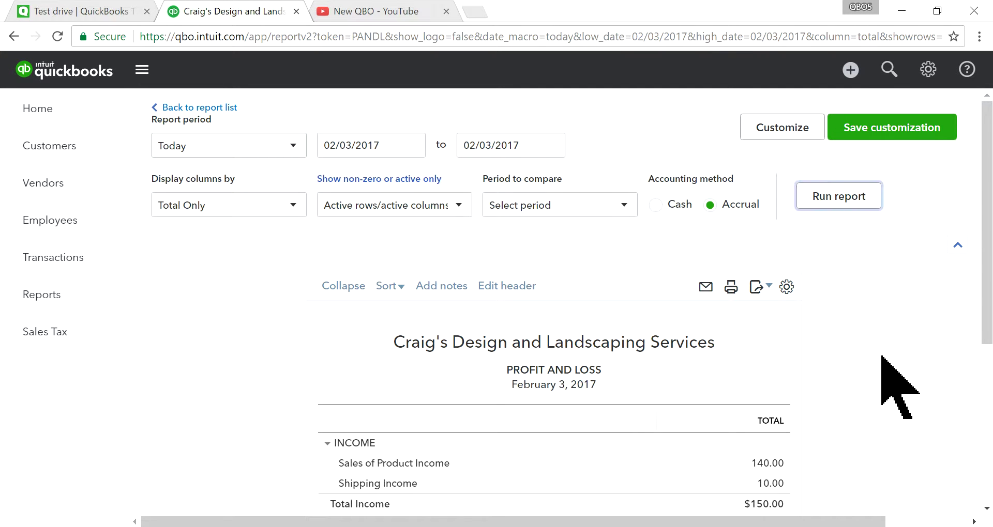
pyautogui.scroll(-2, 882, 357)
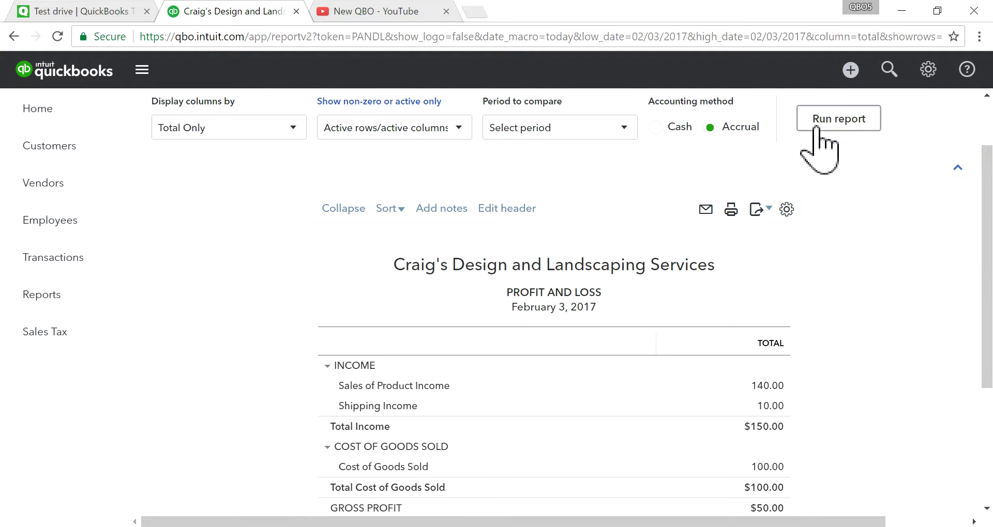
pyautogui.scroll(1, 852, 277)
pyautogui.scroll(-4, 885, 394)
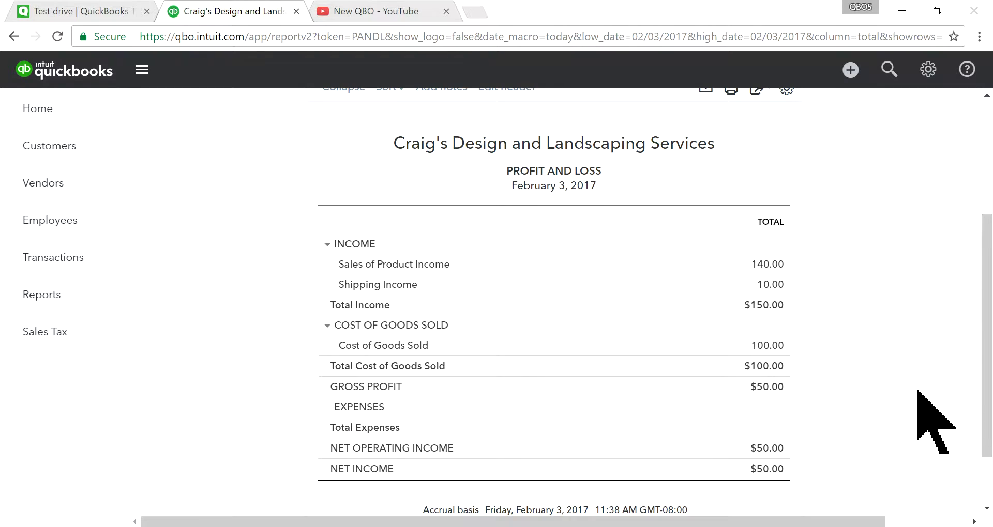
pyautogui.scroll(4, 917, 392)
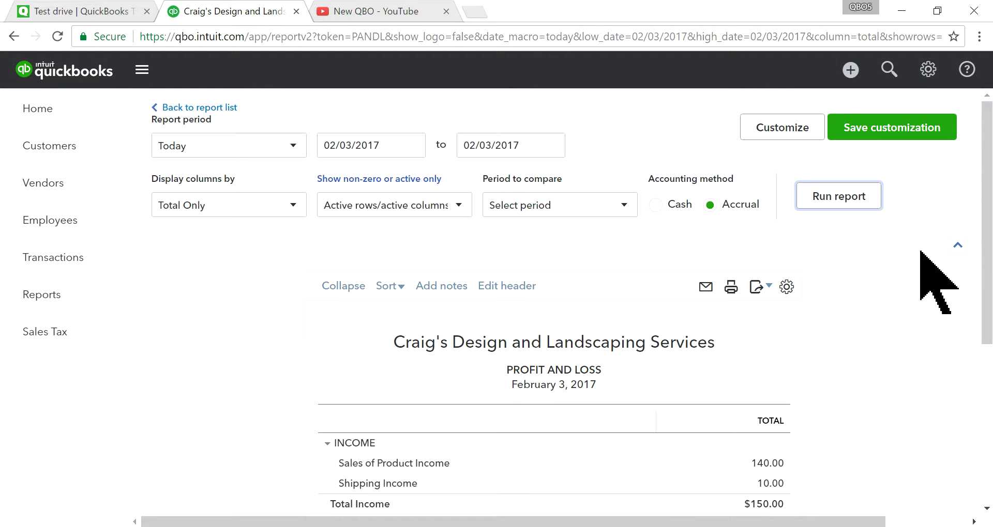
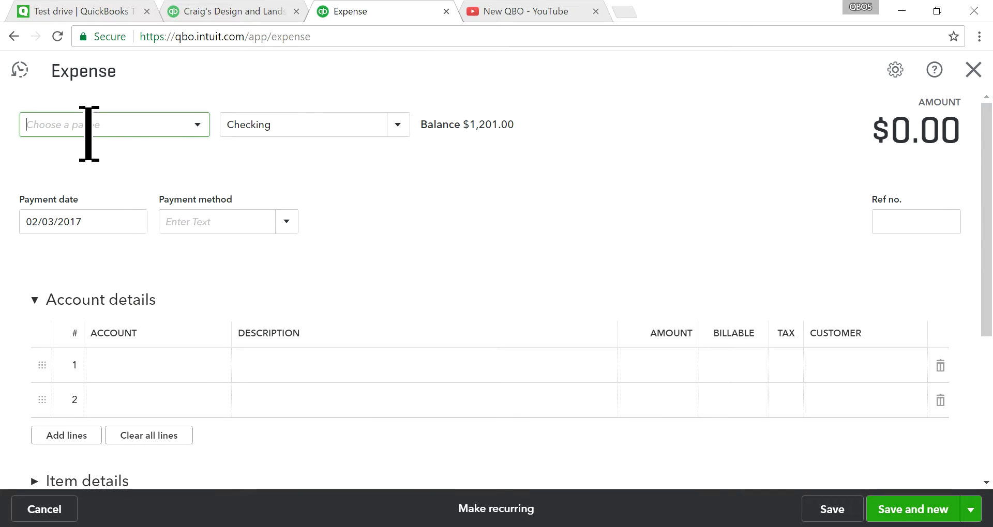
# Step: Add UPS as a new payee and select it on the expense
pyautogui.write('UPS')
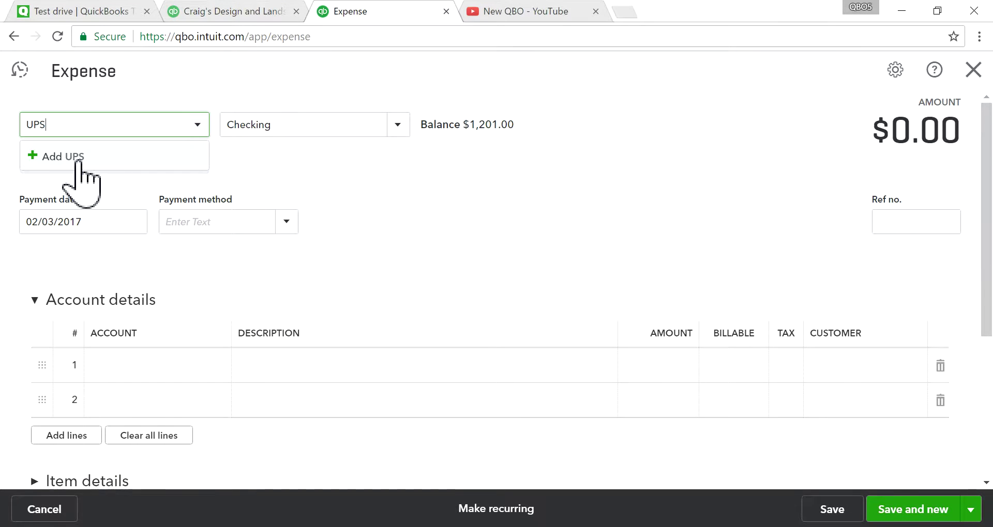
pyautogui.click(45, 158)
pyautogui.click(257, 298)
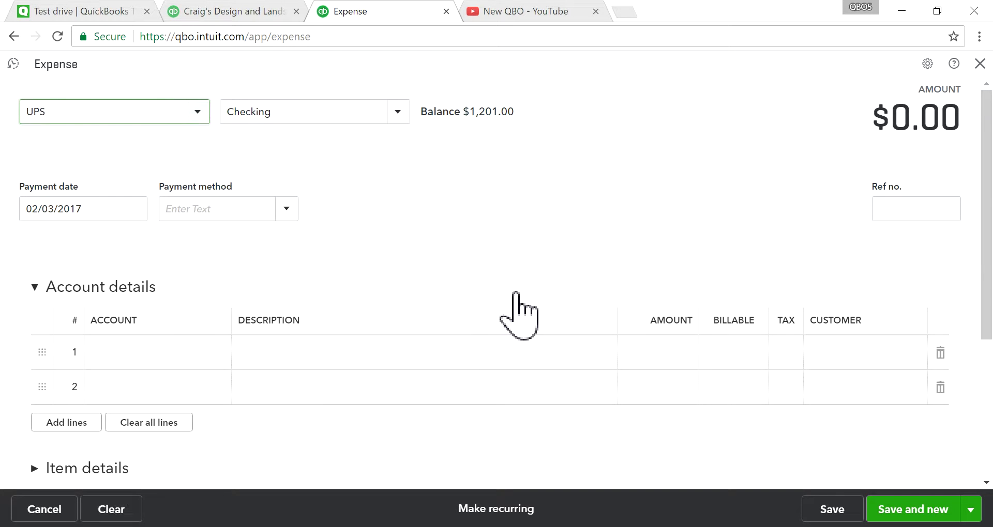
# Step: Expand the expense's item details section and compare its product line fields with the account details line fields
pyautogui.scroll(-2, 520, 290)
pyautogui.scroll(-2, 506, 261)
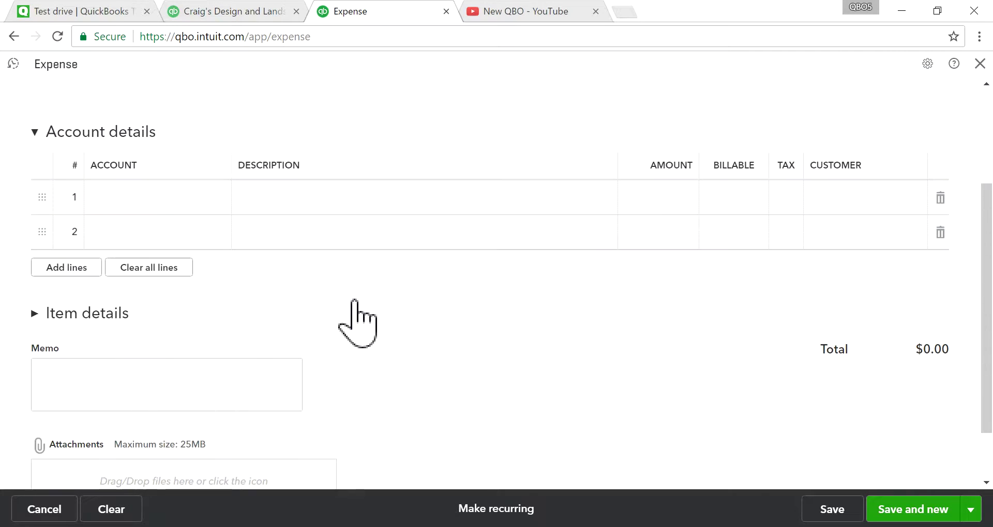
pyautogui.click(60, 314)
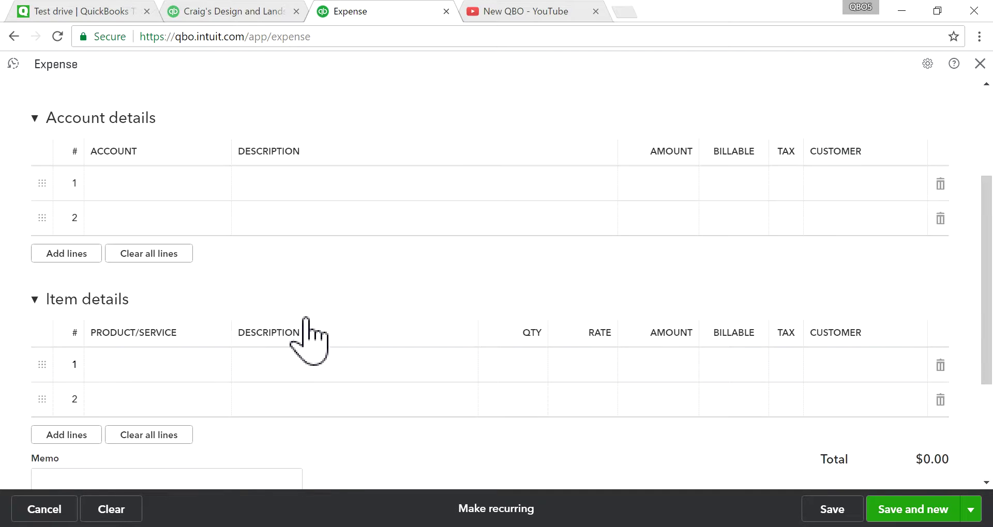
pyautogui.scroll(3, 310, 336)
pyautogui.click(133, 356)
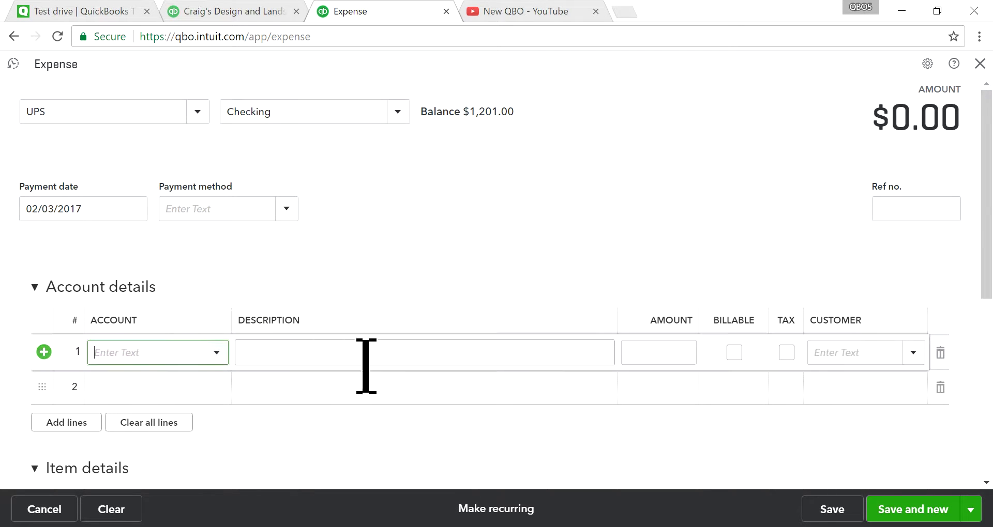
pyautogui.scroll(-6, 388, 398)
pyautogui.click(128, 301)
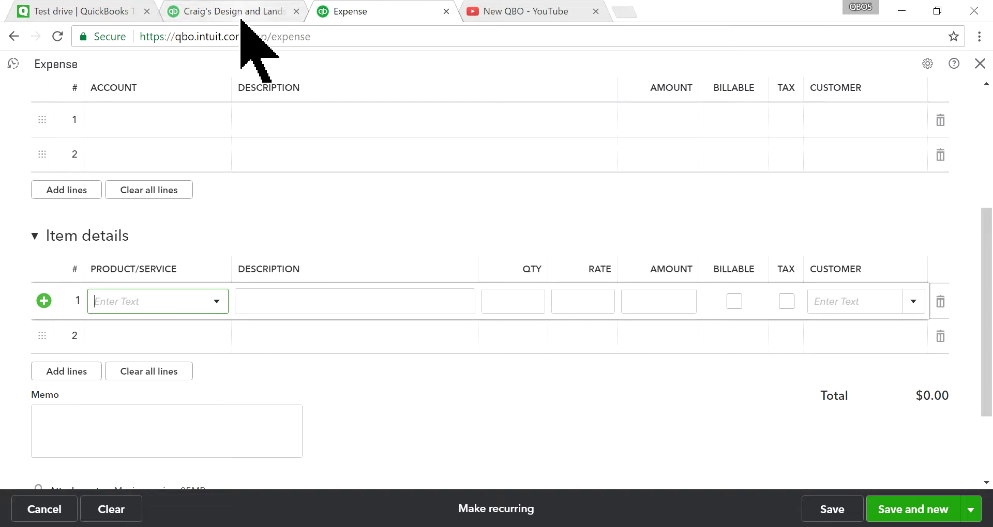
# Step: Open the reports list in a duplicate of the Profit and Loss browser tab and search it for "ITEM" and "PRO"
pyautogui.rightClick(216, 9)
pyautogui.click(251, 71)
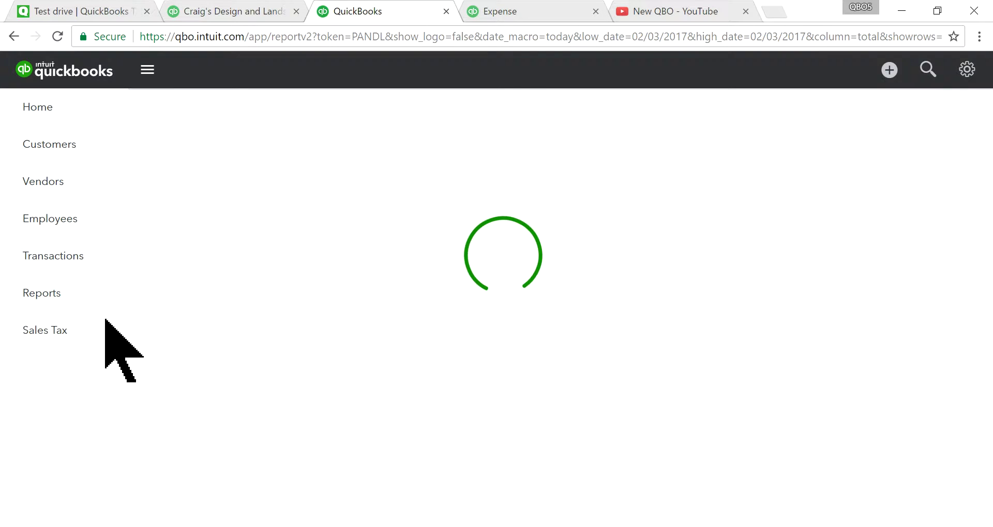
pyautogui.click(45, 299)
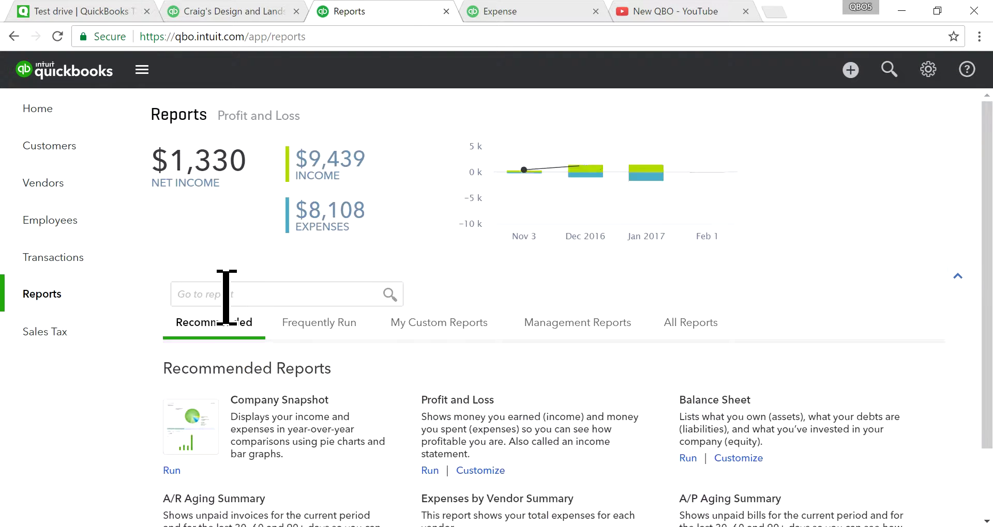
pyautogui.click(225, 296)
pyautogui.write('ITEM')
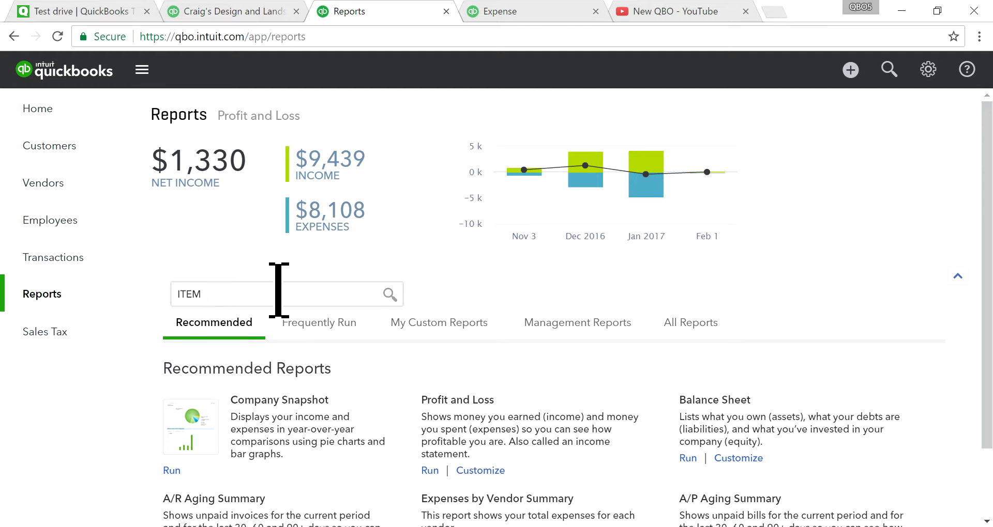
pyautogui.press('BackSpace')
pyautogui.press('BackSpace')
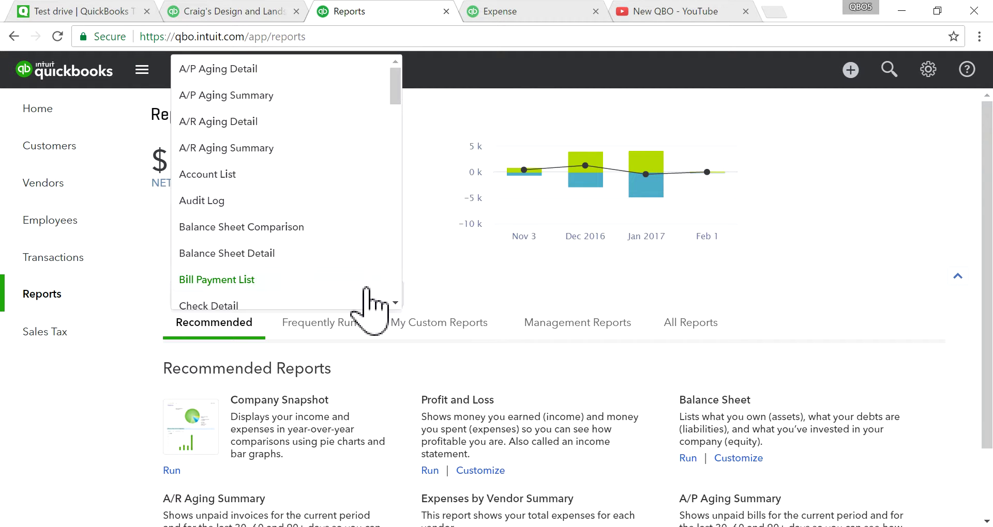
pyautogui.press('BackSpace')
pyautogui.write('pro')
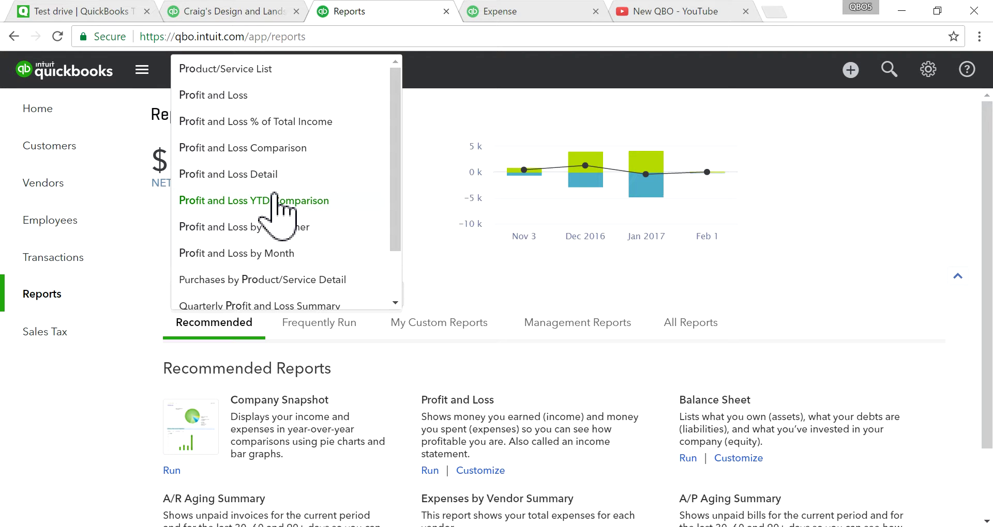
pyautogui.click(851, 191)
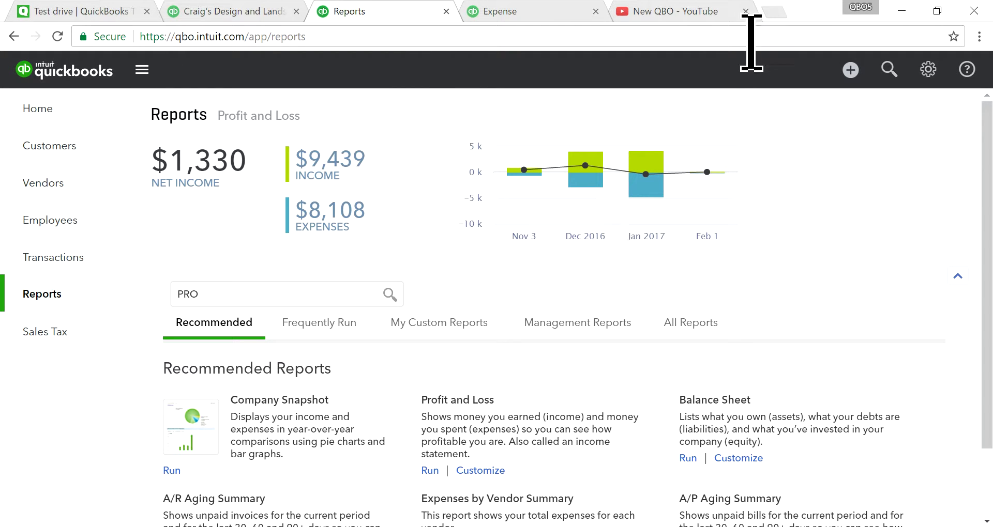
# Step: Return to the UPS expense and set the first account line to Shipping, Freight & Delivery - COS
pyautogui.click(517, 13)
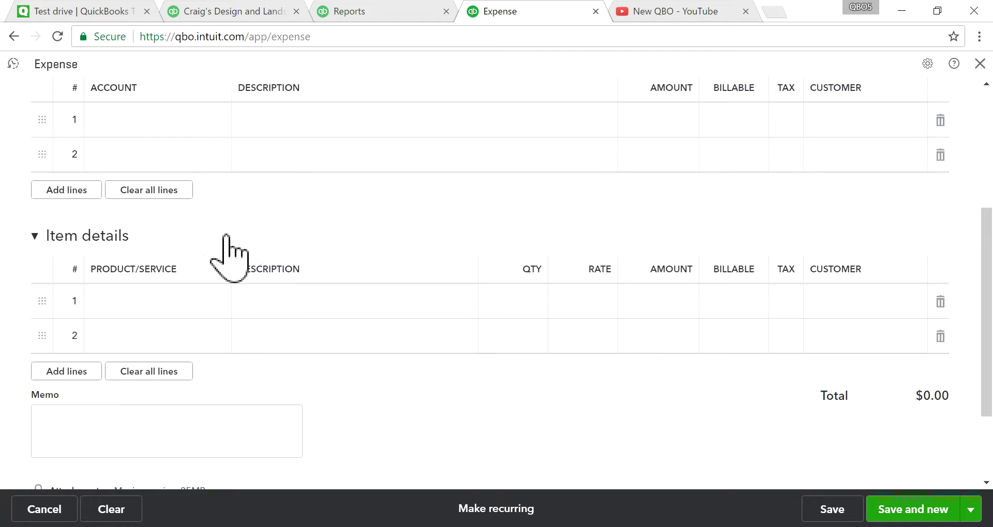
pyautogui.scroll(5, 222, 269)
pyautogui.click(128, 345)
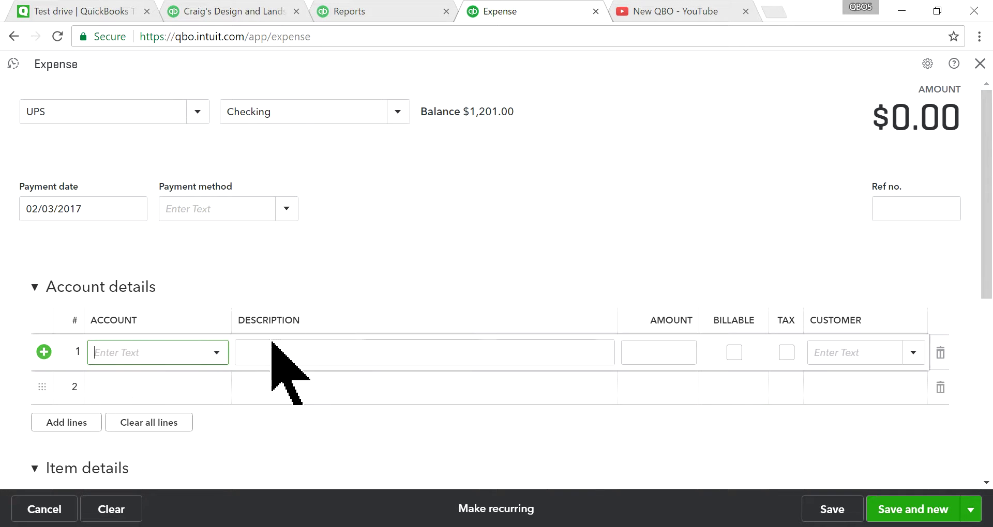
pyautogui.write('Shipping Income')
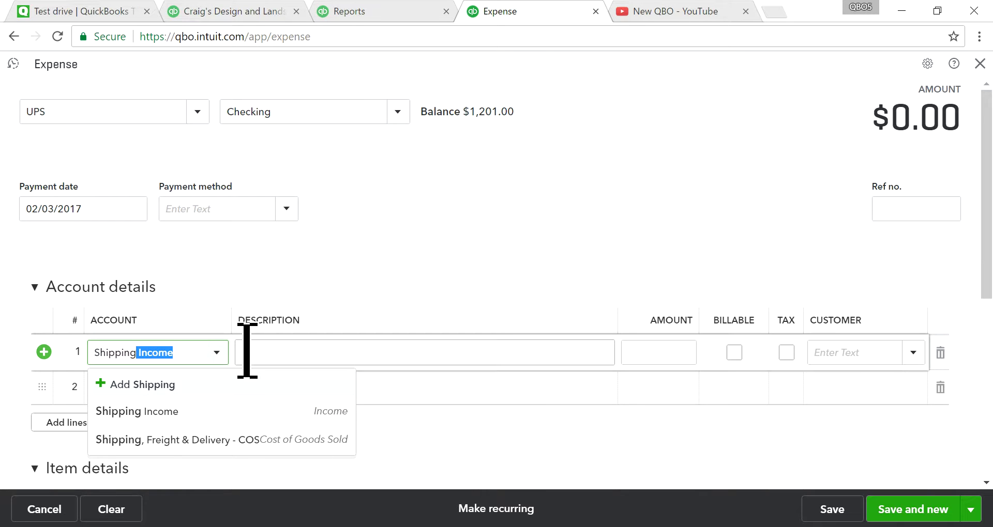
pyautogui.click(165, 440)
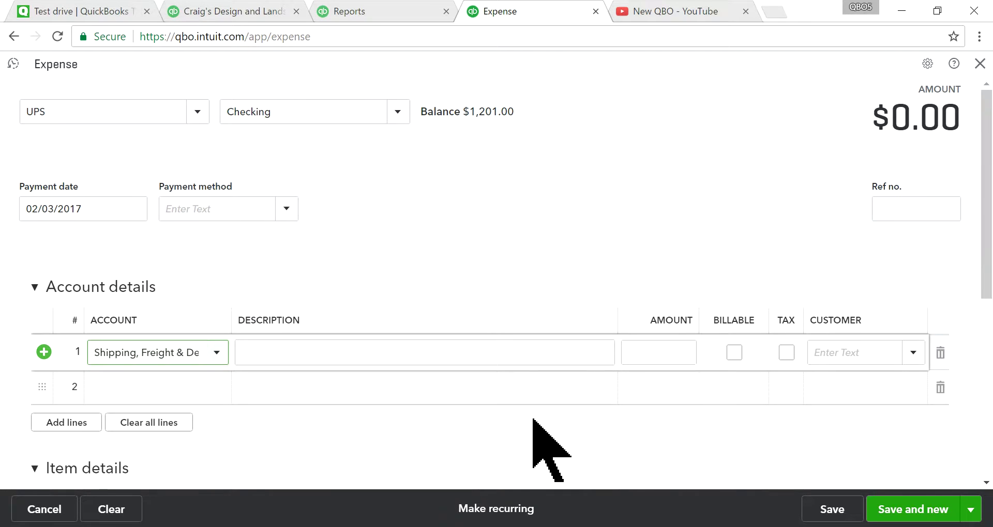
# Step: Add the Shipping product with quantity 1 and rate 8 to the first item details line and compare it with the account line
pyautogui.scroll(-5, 532, 439)
pyautogui.click(133, 308)
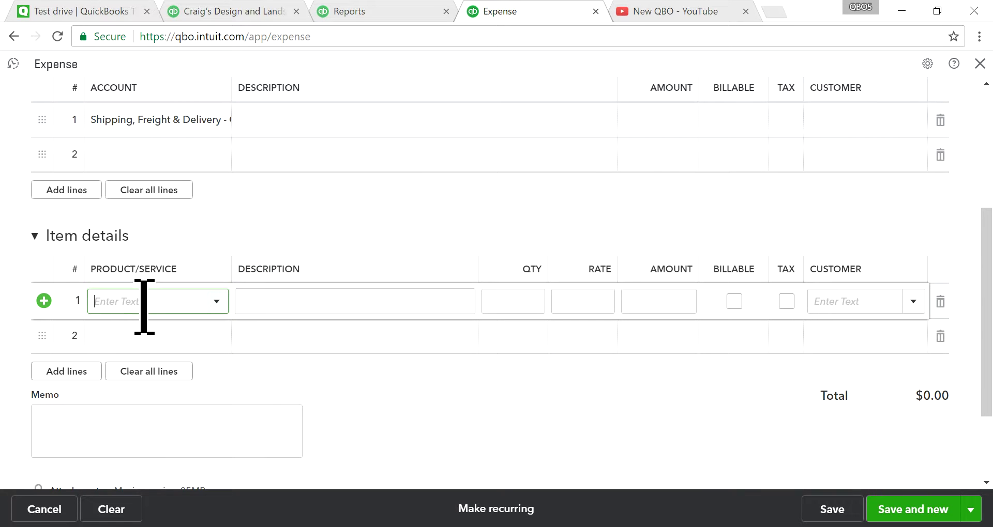
pyautogui.write('Shipping')
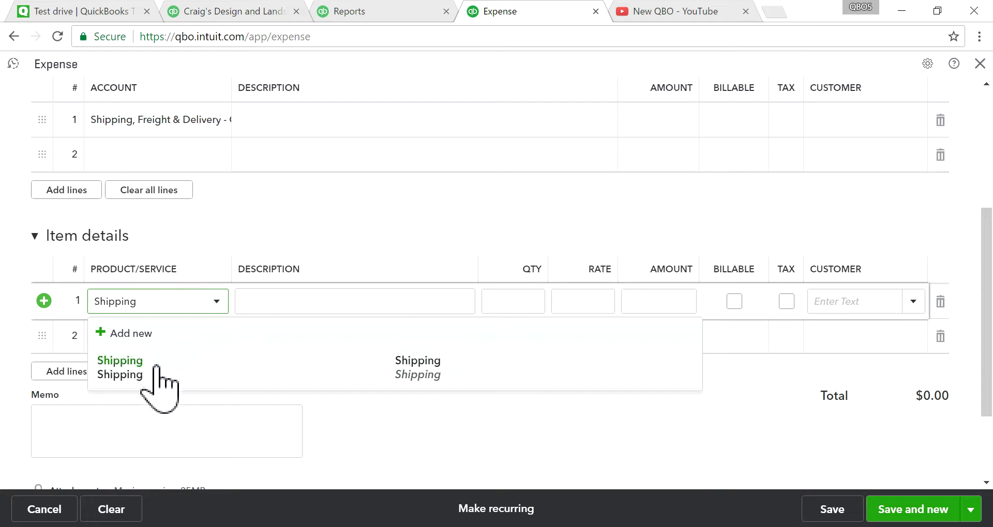
pyautogui.click(161, 371)
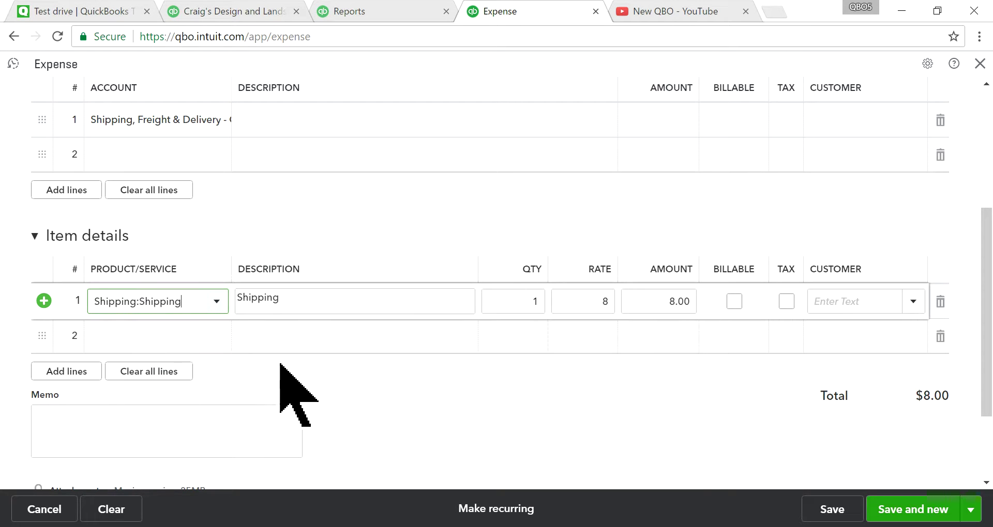
pyautogui.scroll(-2, 461, 265)
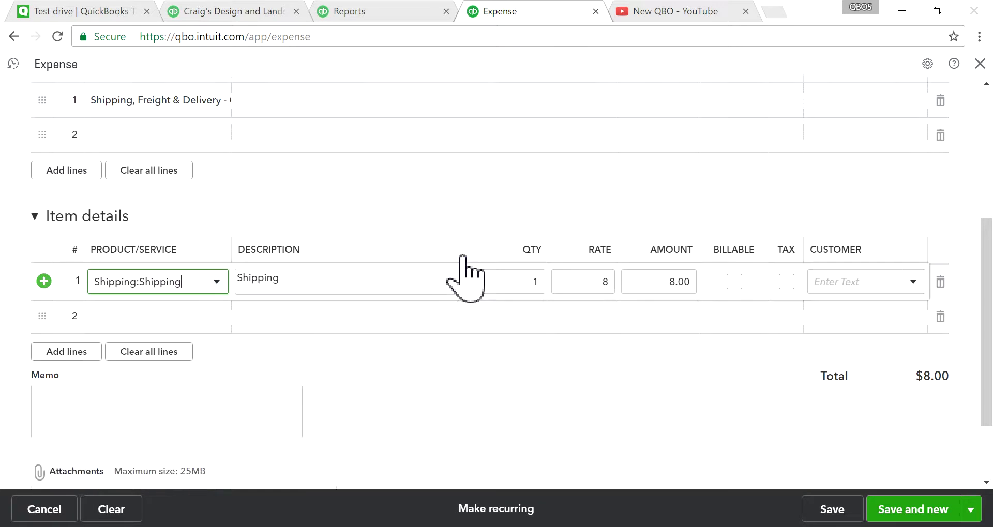
pyautogui.scroll(3, 465, 273)
pyautogui.scroll(1, 465, 289)
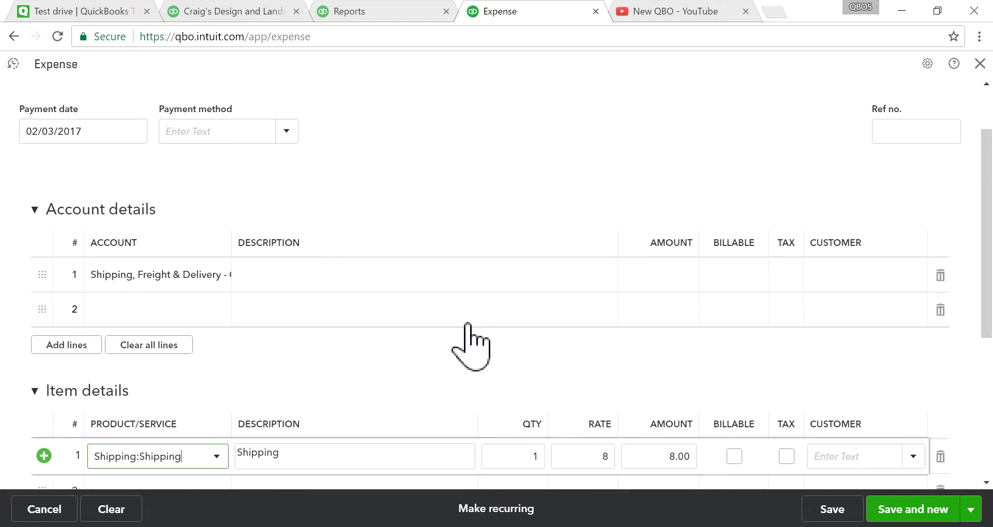
pyautogui.scroll(-1, 467, 325)
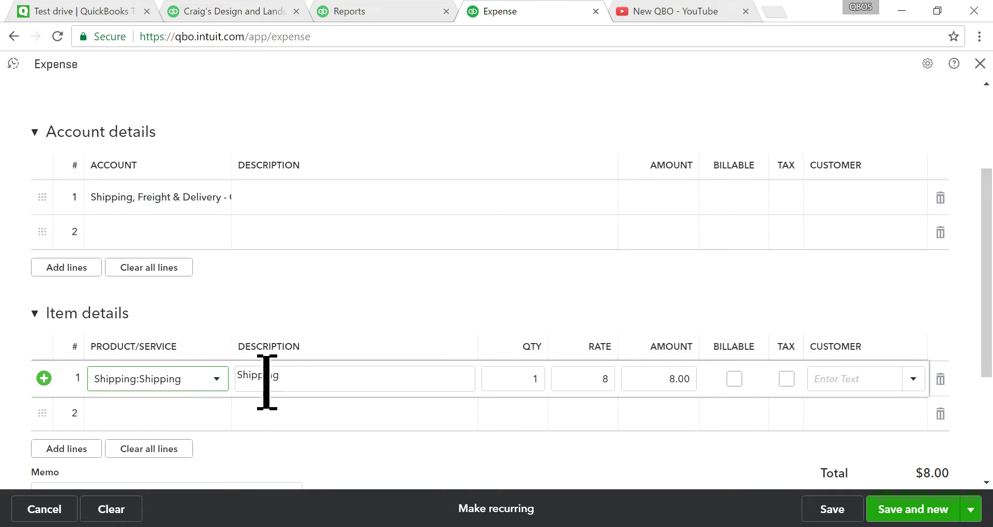
pyautogui.scroll(1, 599, 321)
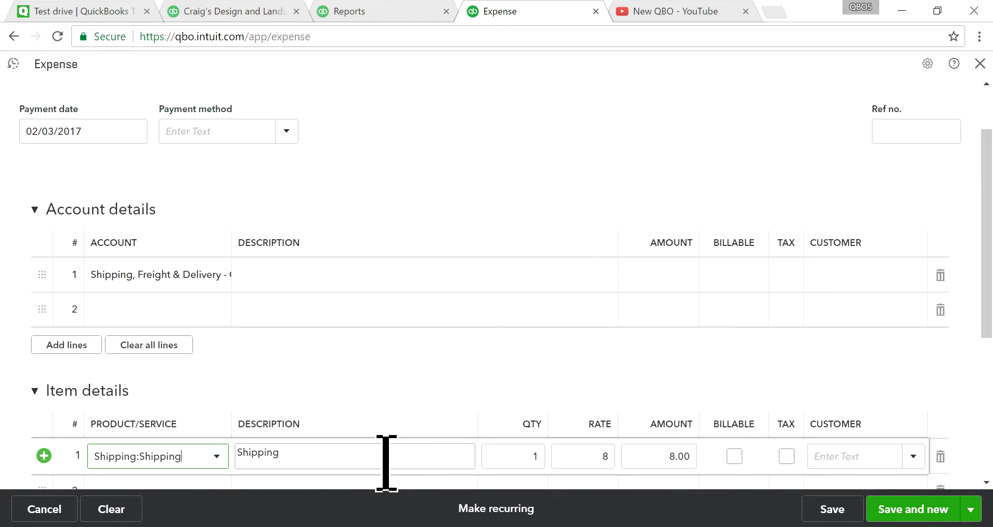
# Step: Enter an amount of 8.00 on the Shipping, Freight & Delivery account line
pyautogui.click(660, 276)
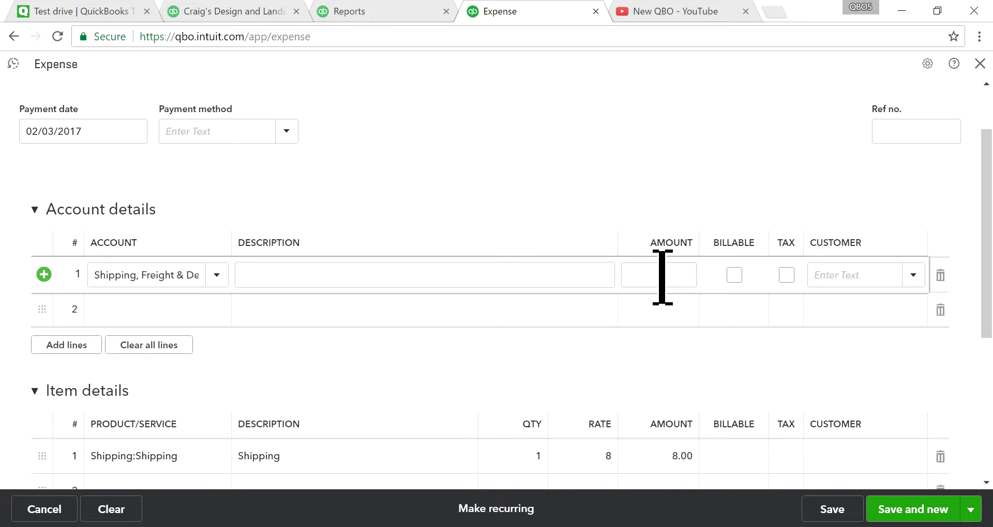
pyautogui.click(551, 372)
pyautogui.scroll(-3, 688, 333)
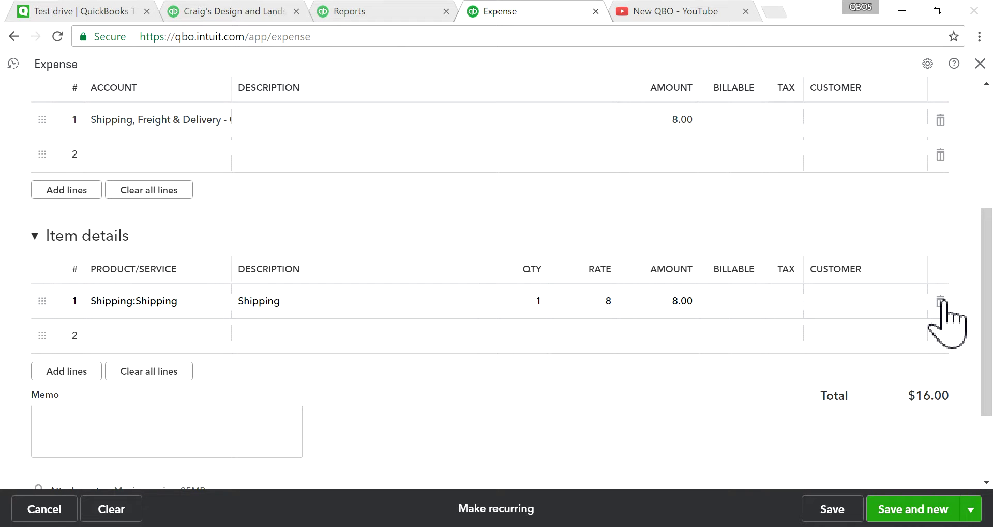
# Step: Assign NY Customer to the Shipping, Freight & Delivery account line
pyautogui.scroll(2, 858, 245)
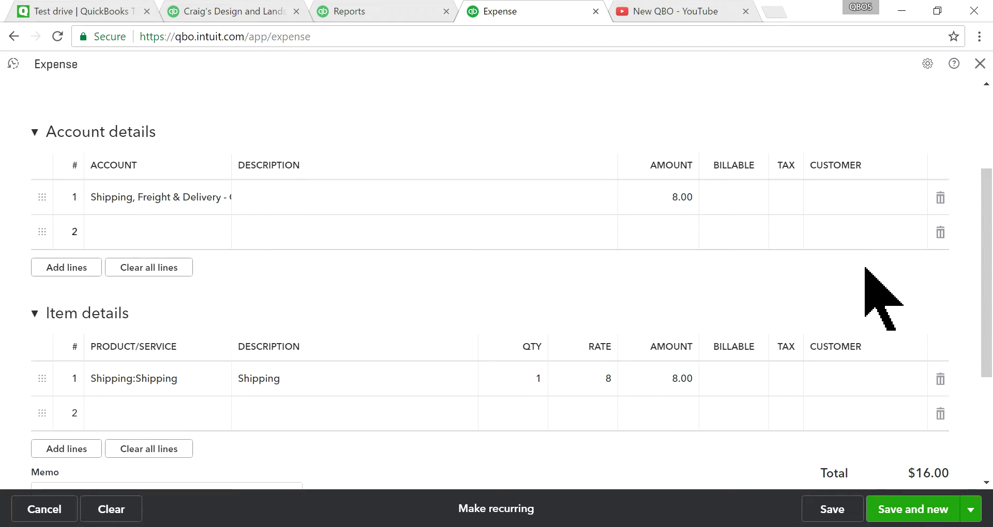
pyautogui.click(870, 199)
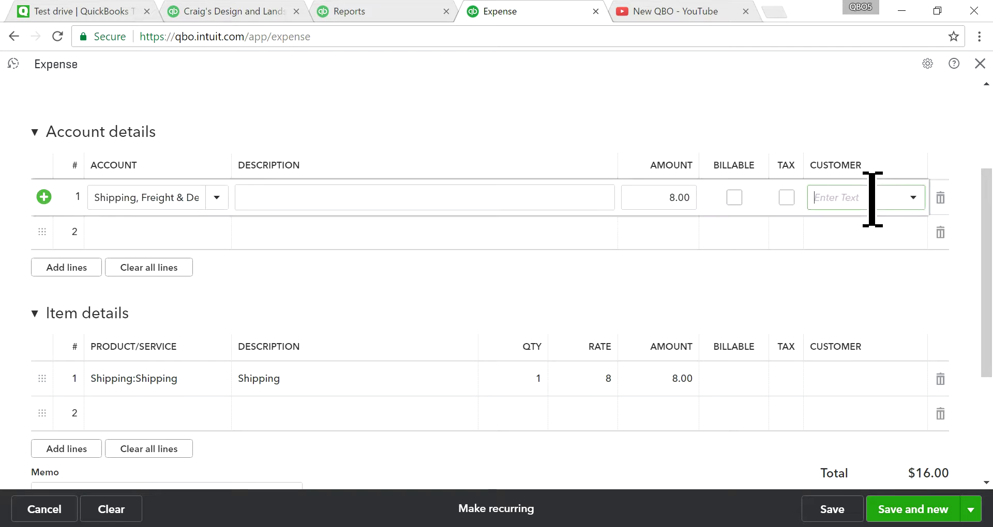
pyautogui.click(913, 199)
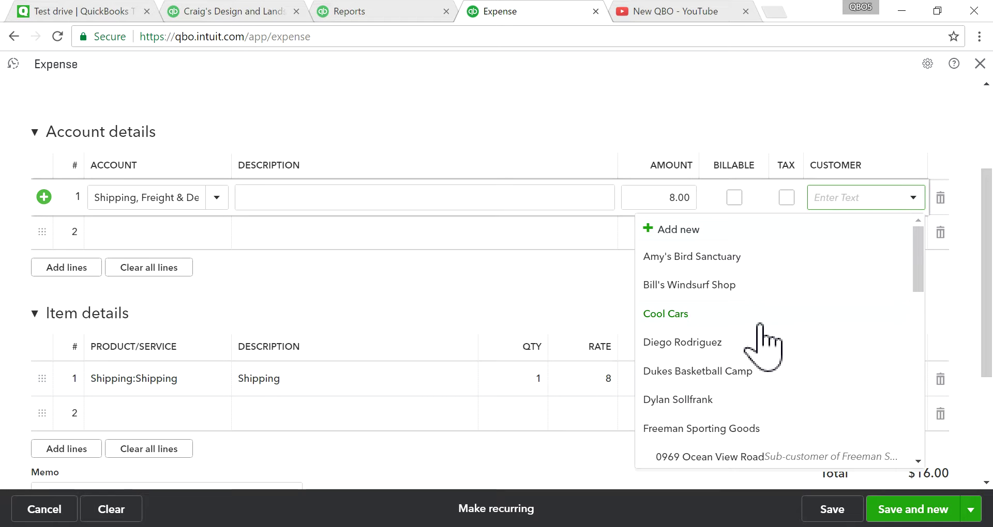
pyautogui.write('ny')
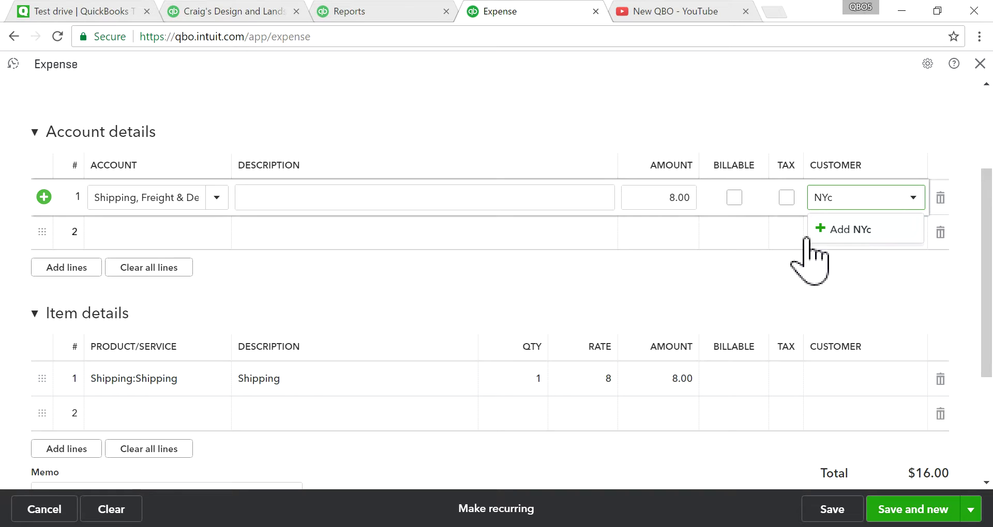
pyautogui.press('BackSpace')
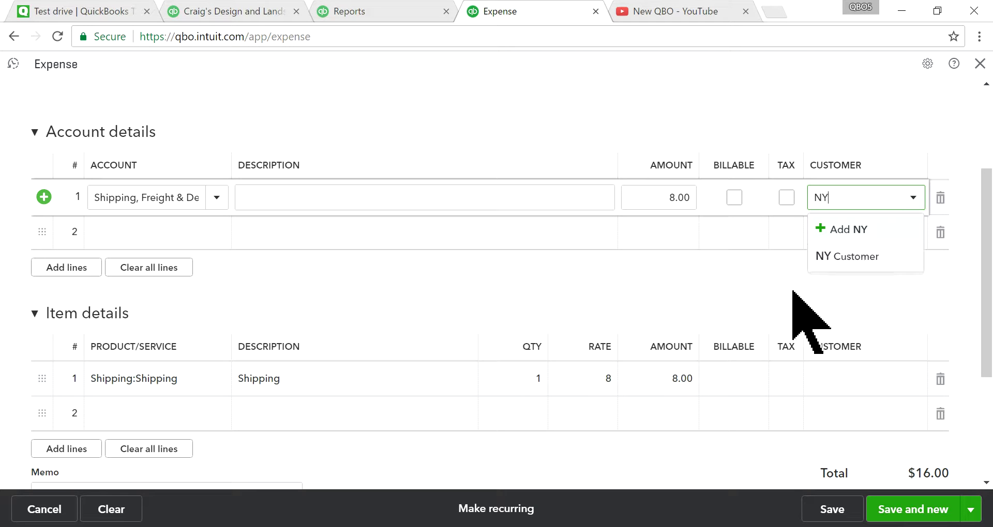
pyautogui.click(882, 289)
# Step: Delete the Shipping product line from the item details and save the UPS expense
pyautogui.scroll(-3, 895, 305)
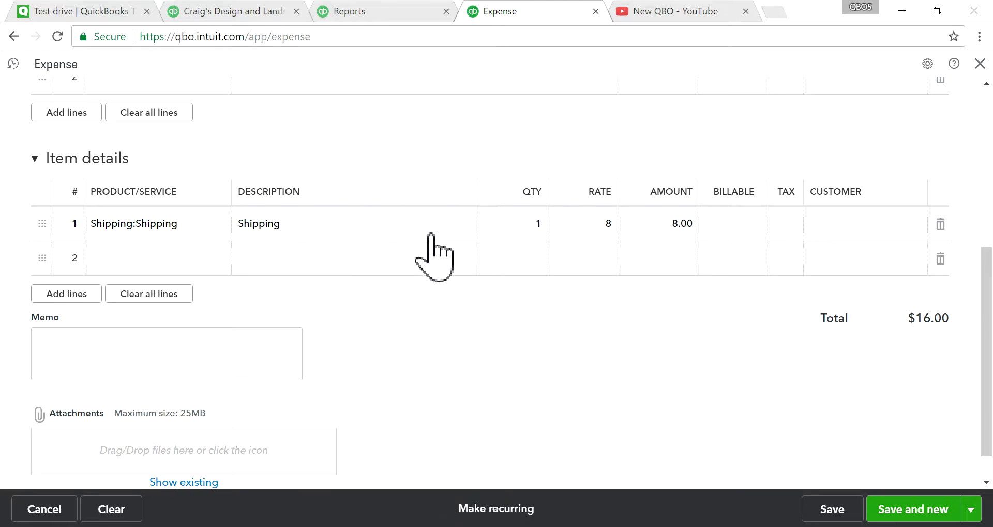
pyautogui.click(940, 223)
pyautogui.scroll(5, 840, 243)
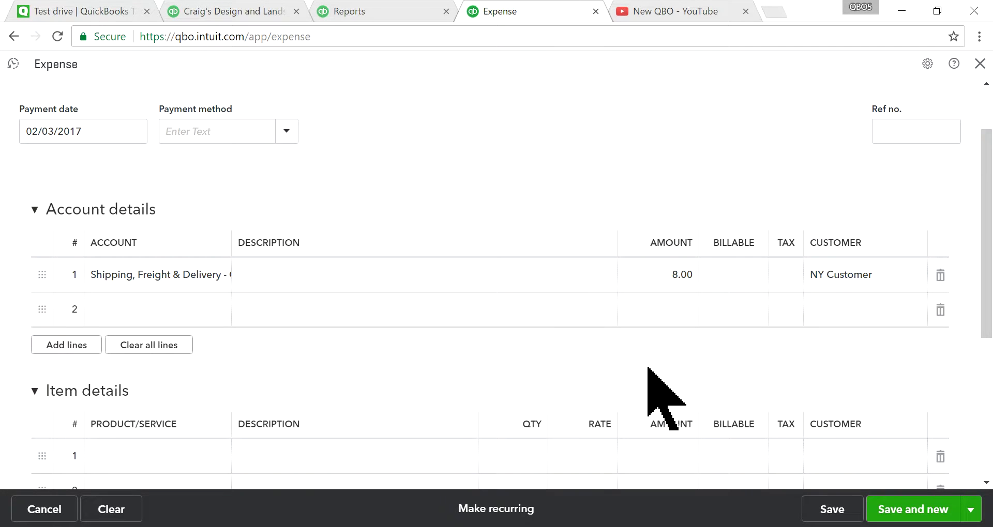
pyautogui.click(822, 516)
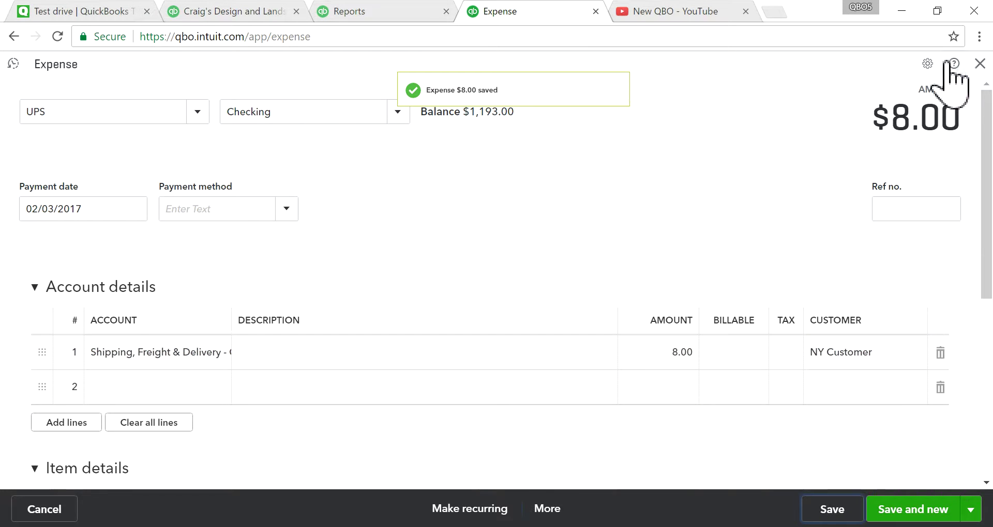
# Step: Refresh the Profit and Loss report dated 02/03/2017 and check the shipping cost under cost of goods sold
pyautogui.click(231, 7)
pyautogui.scroll(-2, 310, 243)
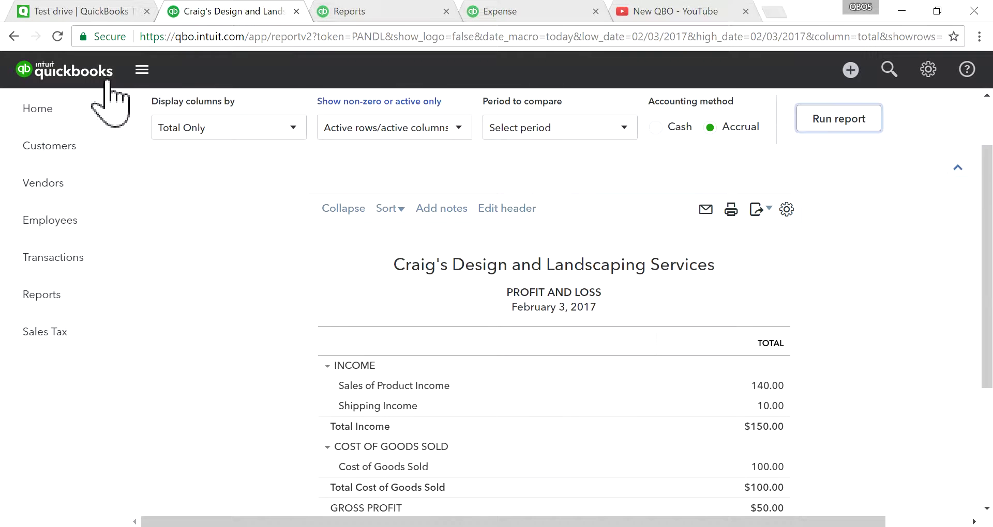
pyautogui.click(58, 36)
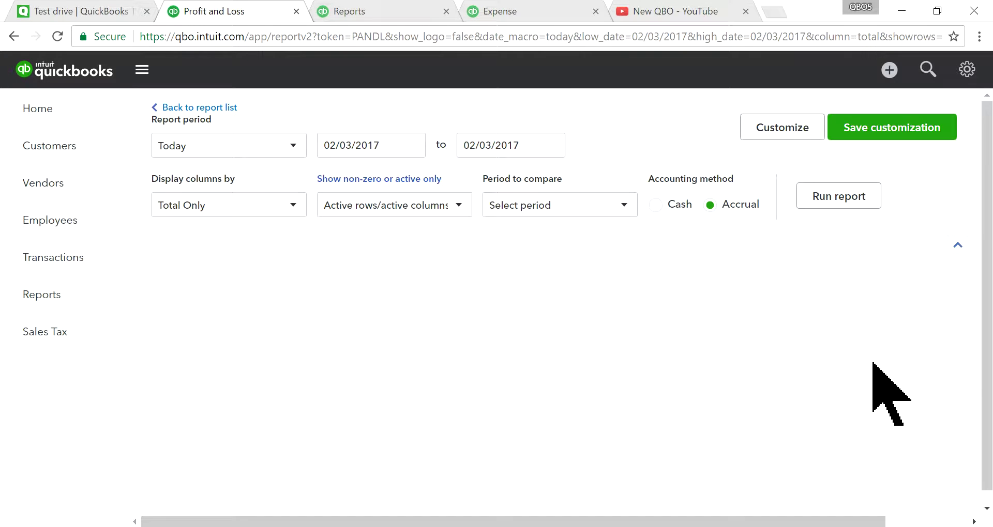
pyautogui.scroll(-4, 874, 388)
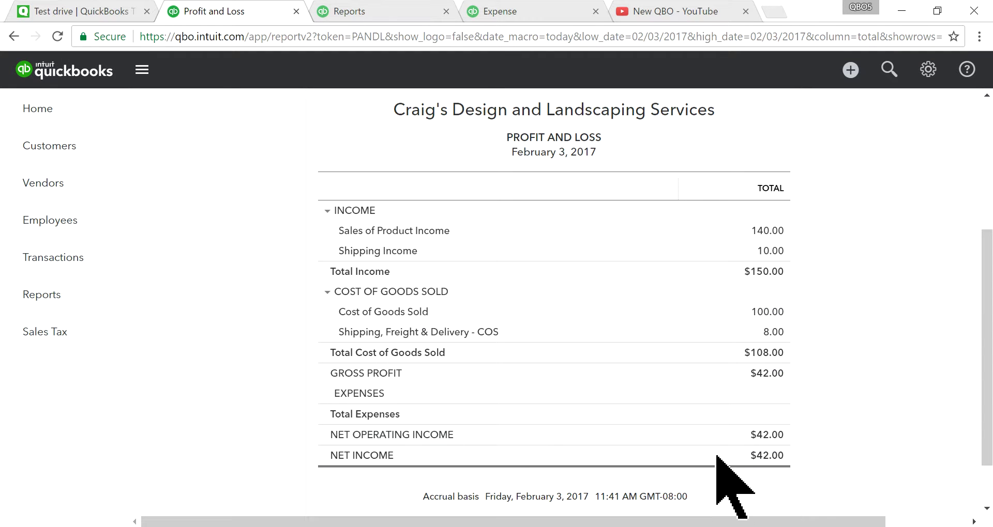
# Step: Search the report list for "inc" and open the Income by Customer Summary report
pyautogui.click(56, 297)
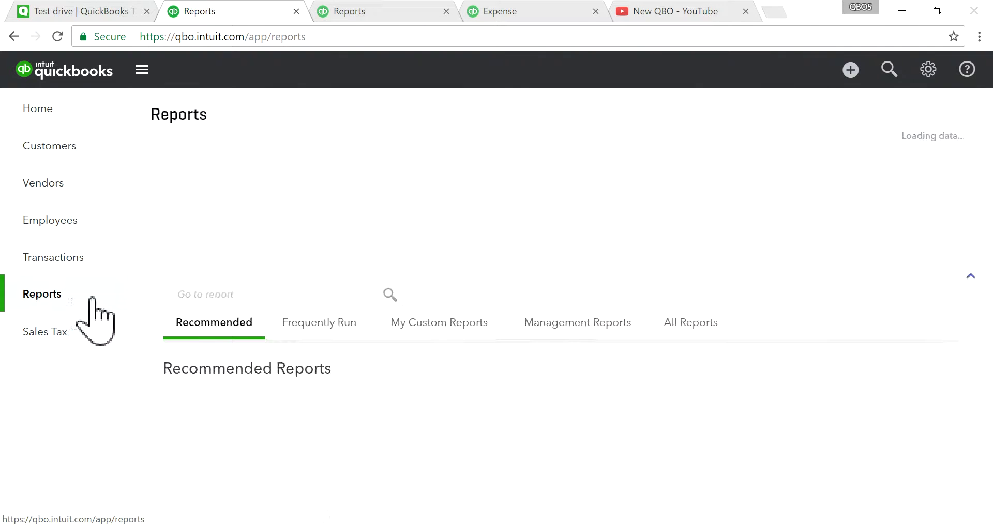
pyautogui.click(247, 294)
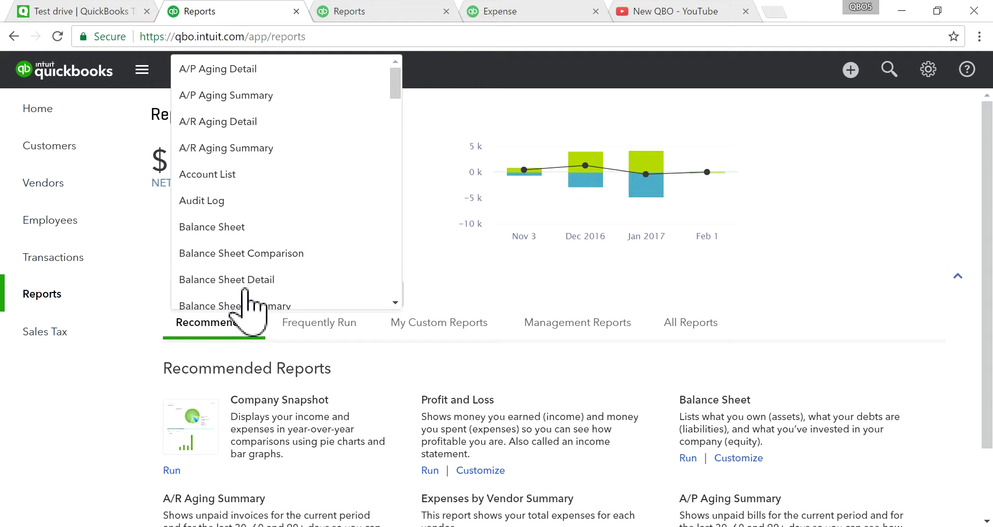
pyautogui.write('inc')
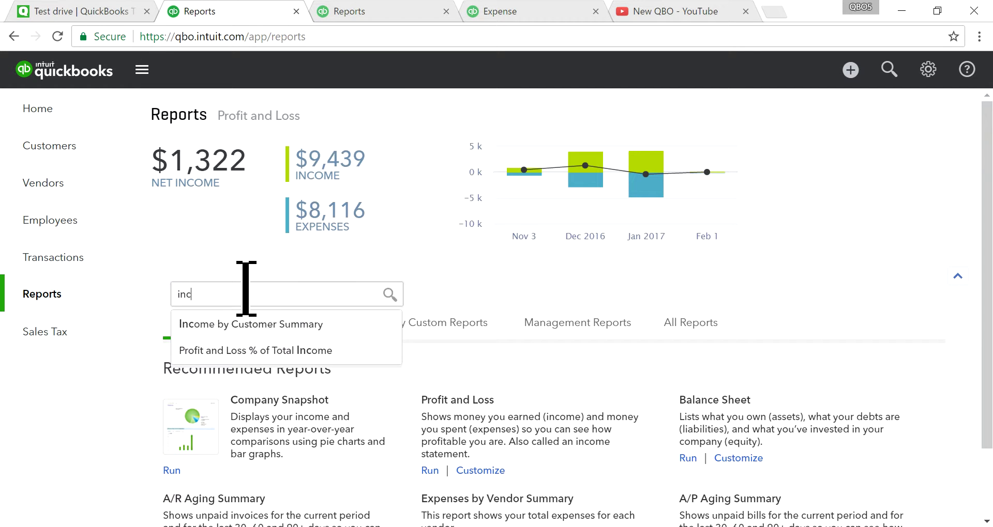
pyautogui.click(243, 325)
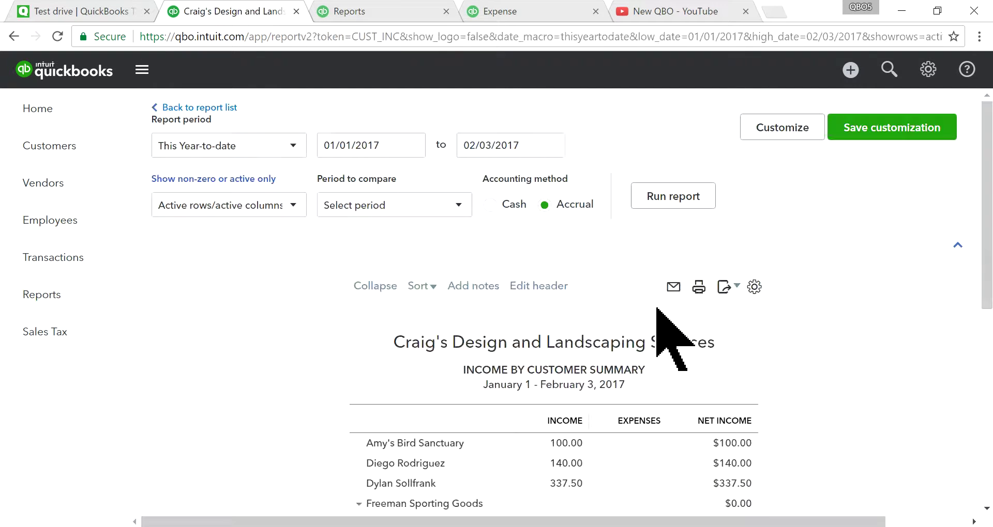
# Step: Run the Income by Customer Summary report for Today and examine the income and expenses for NY Customer
pyautogui.click(238, 149)
pyautogui.click(191, 227)
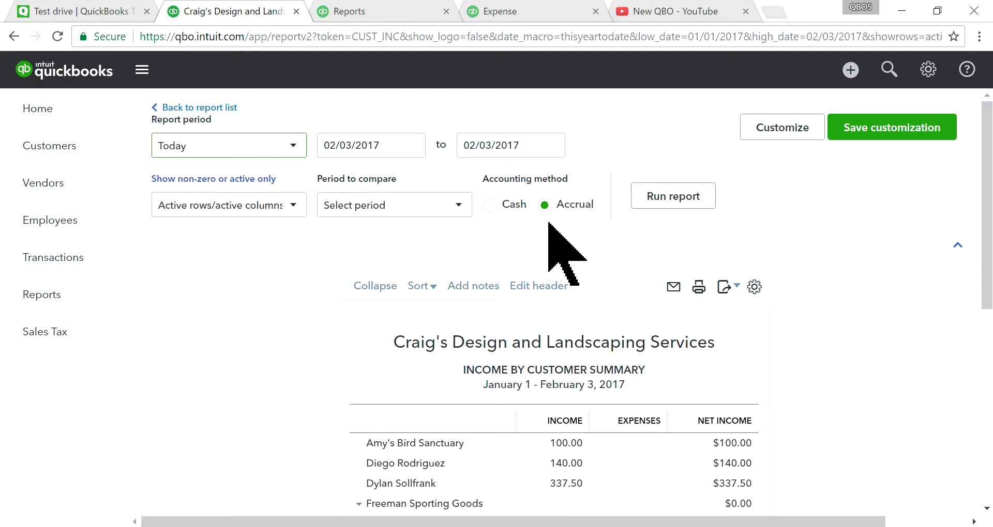
pyautogui.click(661, 196)
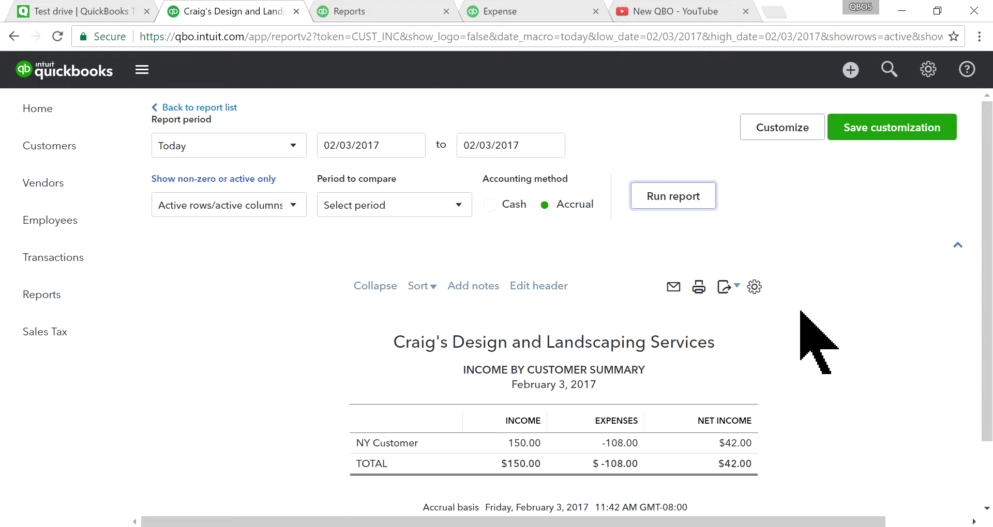
pyautogui.scroll(-1, 818, 377)
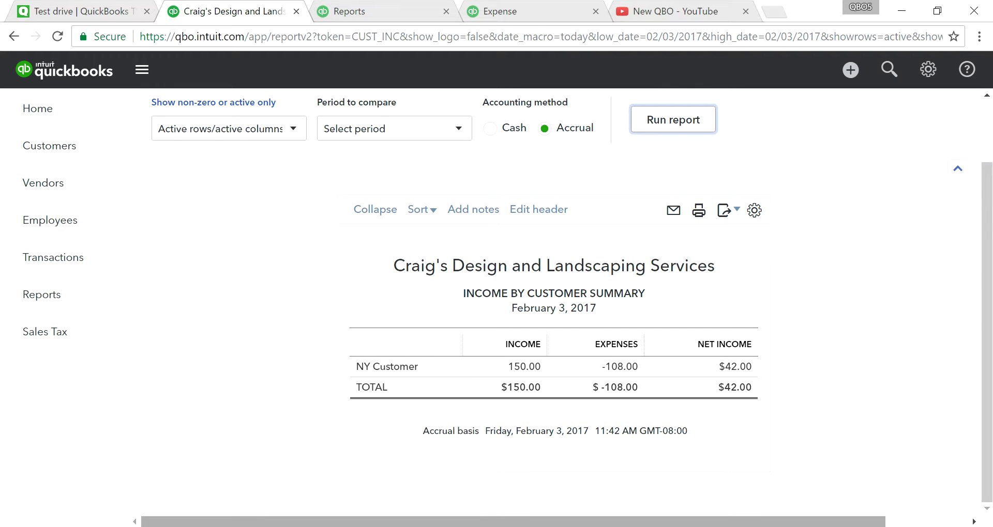
# Step: Switch between Photos and the browser to view the subscribe youtube.png image and the New QBO YouTube channel page
pyautogui.click(673, 522)
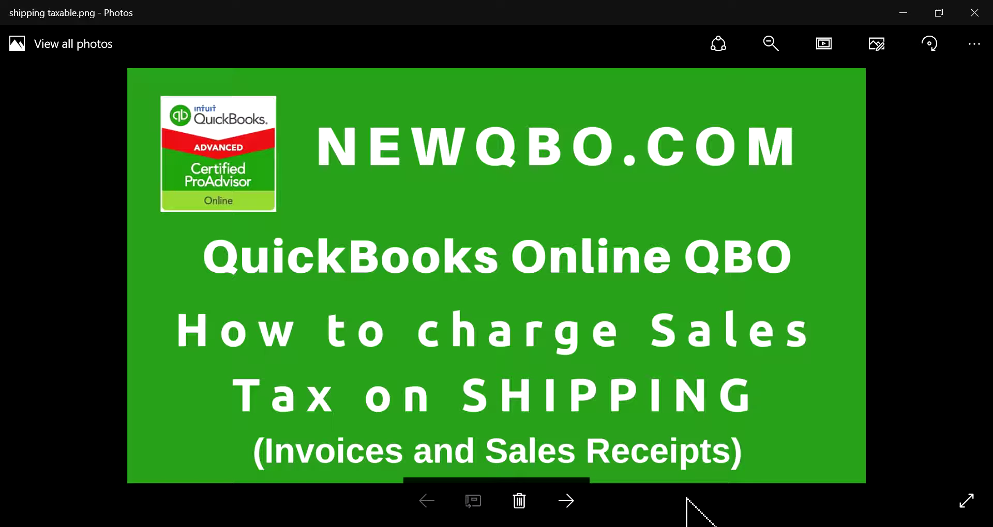
pyautogui.click(569, 502)
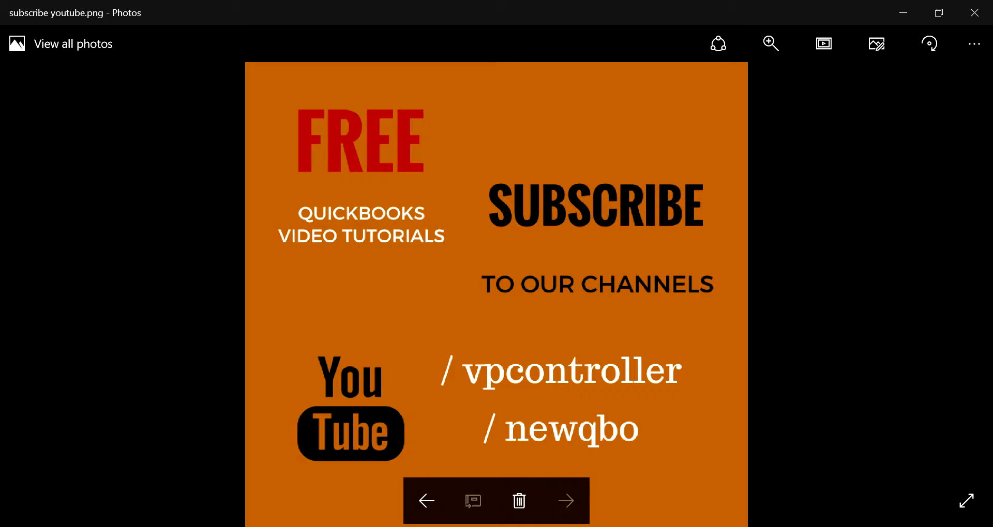
pyautogui.hotkey('alt', 'Tab')
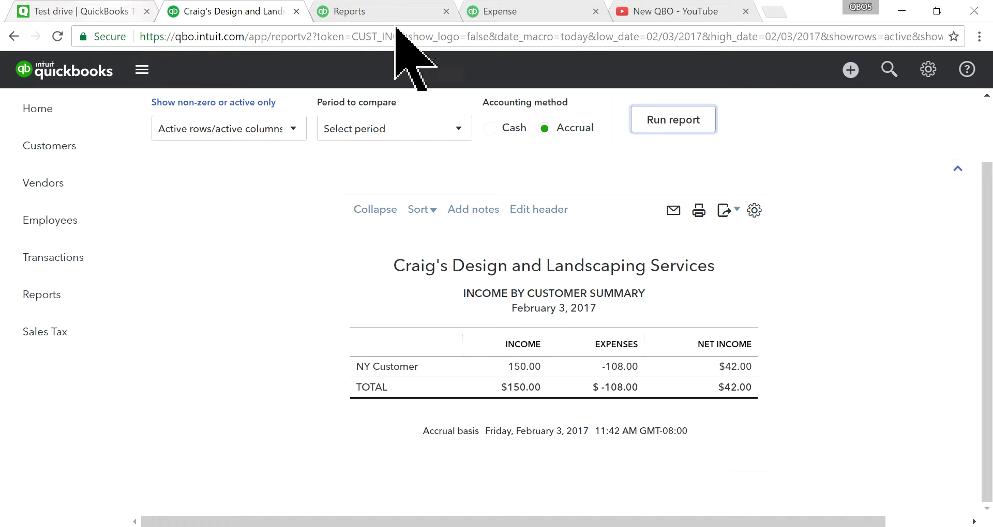
pyautogui.click(667, 16)
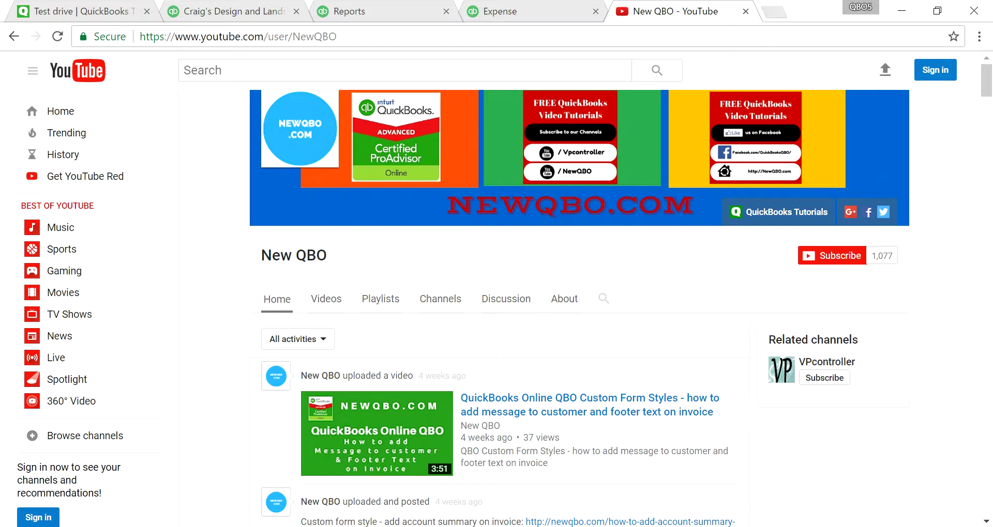
pyautogui.hotkey('alt', 'Tab')
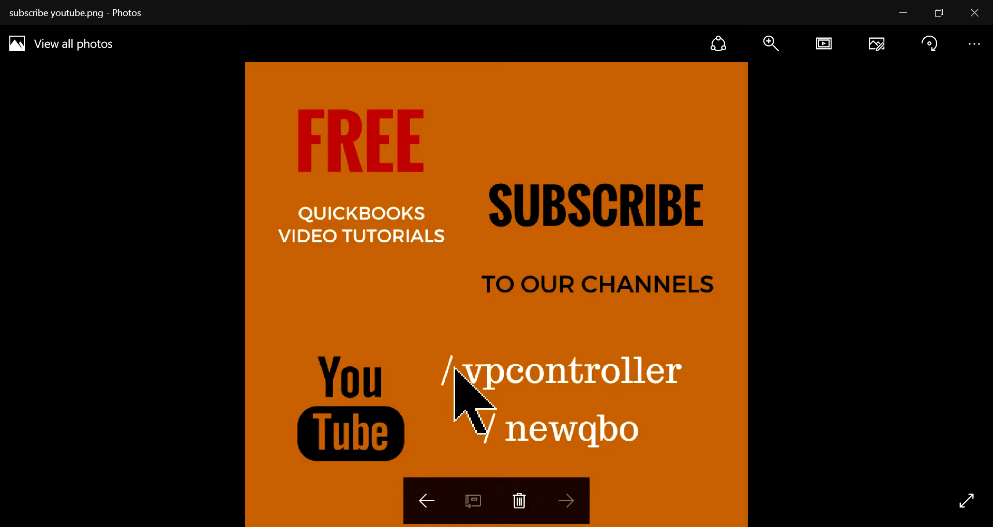